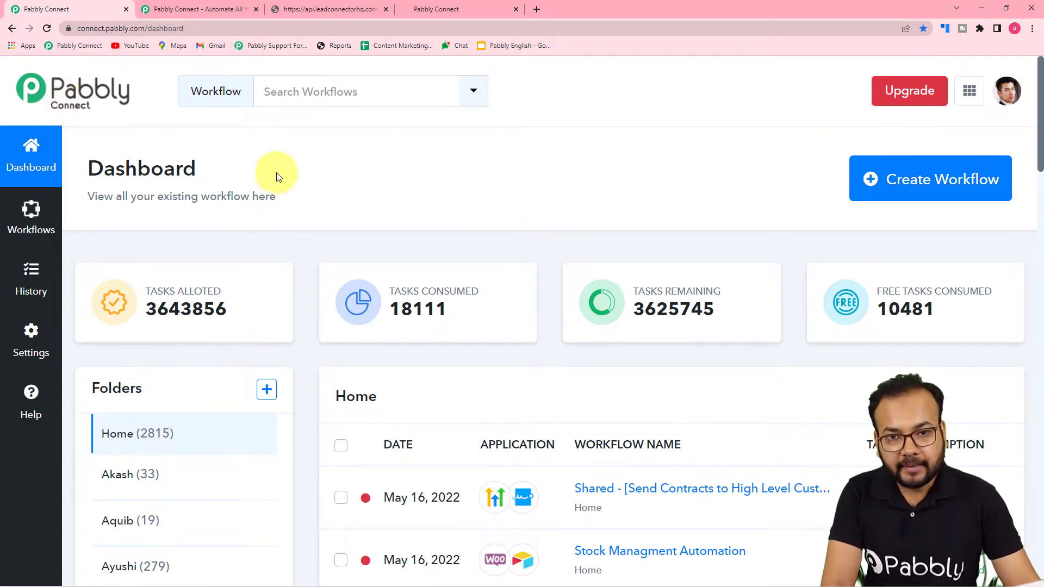
# Step: Leave the Pabbly website tab for the dashboard and start a new workflow
pyautogui.click(191, 11)
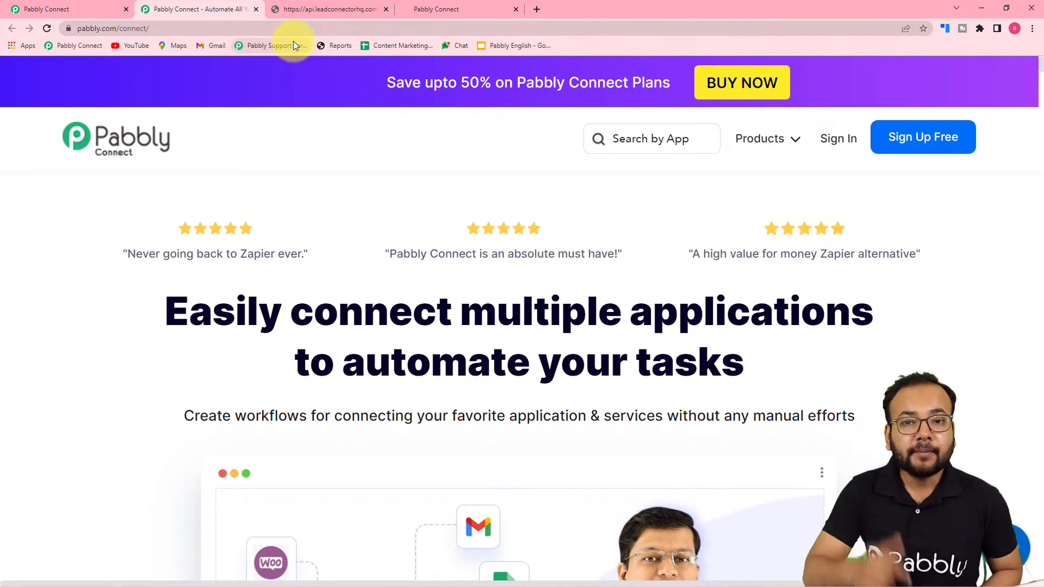
pyautogui.click(81, 7)
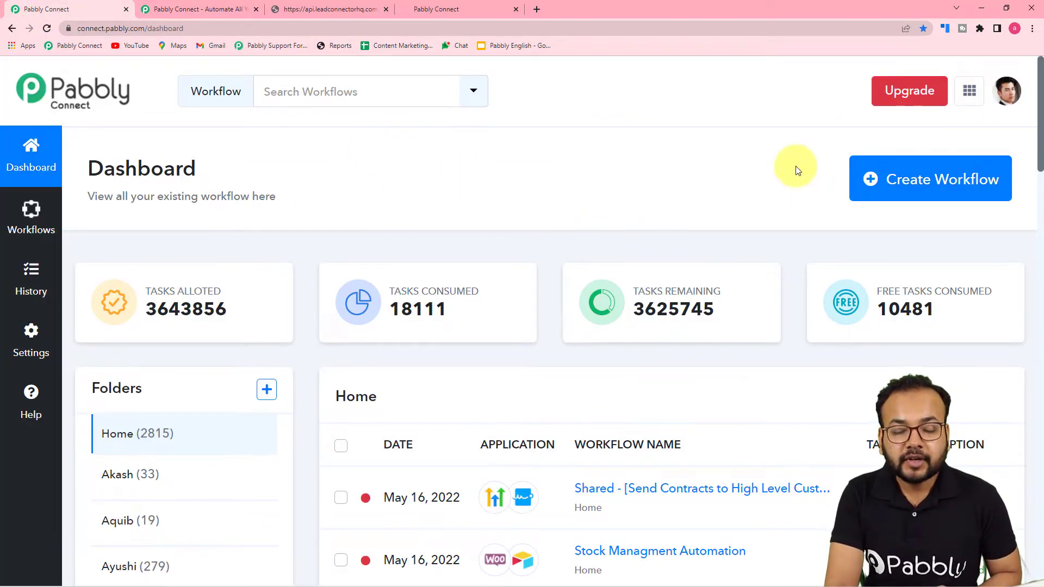
pyautogui.click(949, 190)
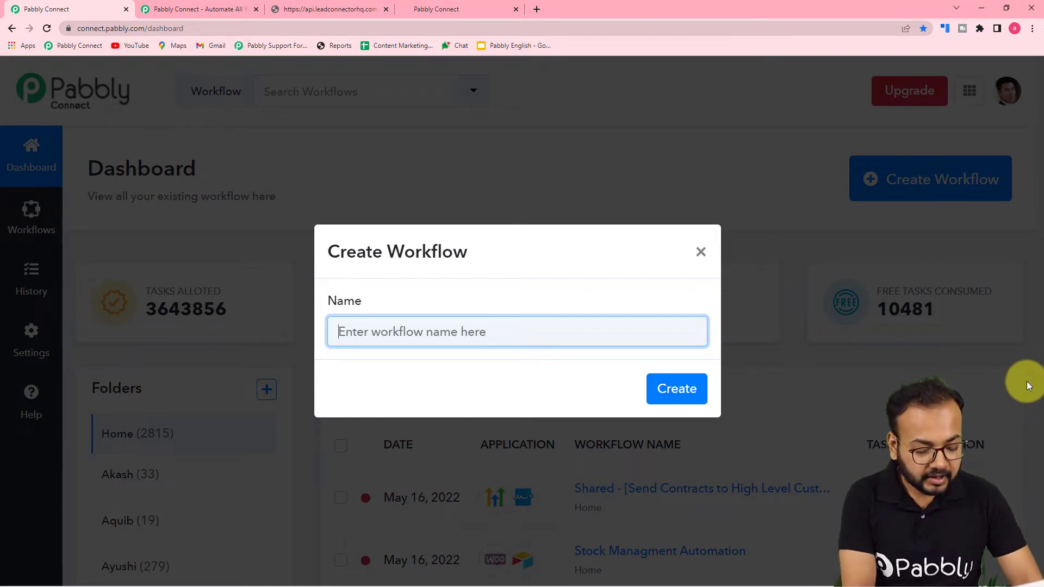
# Step: Create the workflow 'E Signature Automation' and expand its Trigger step
pyautogui.write('E')
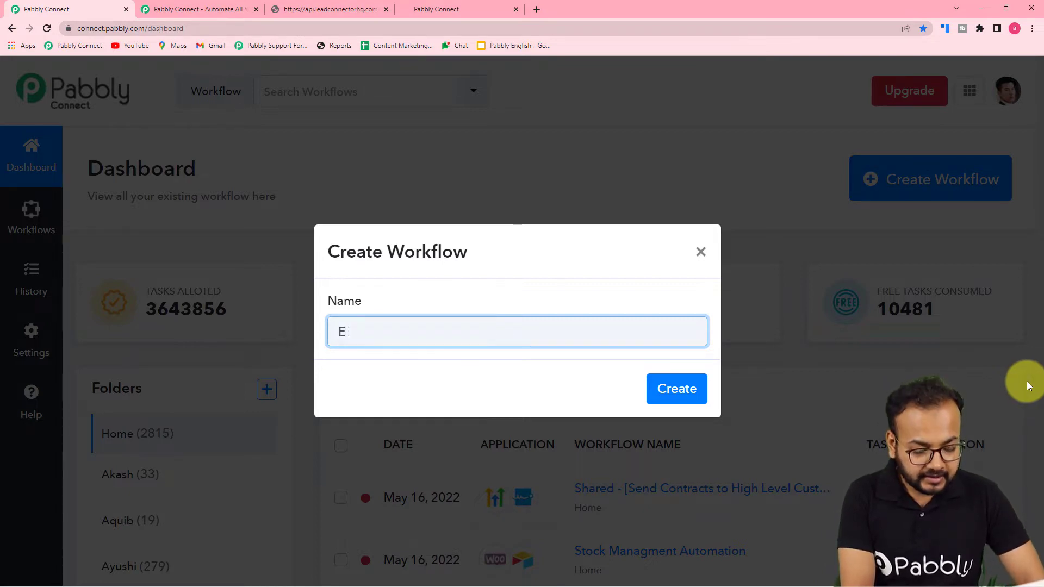
pyautogui.write(' Signature Autp')
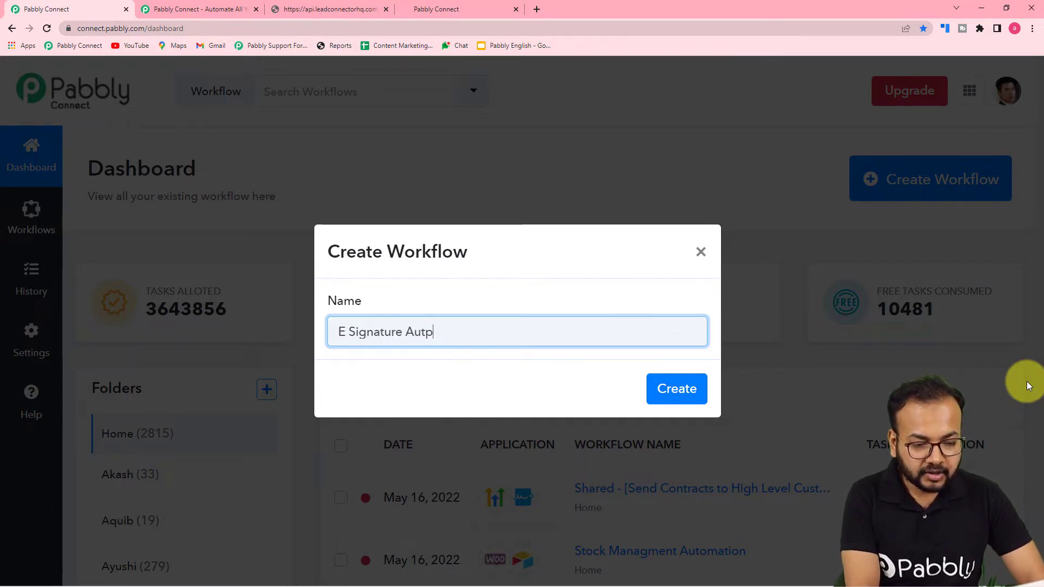
pyautogui.press('BackSpace')
pyautogui.write('omation')
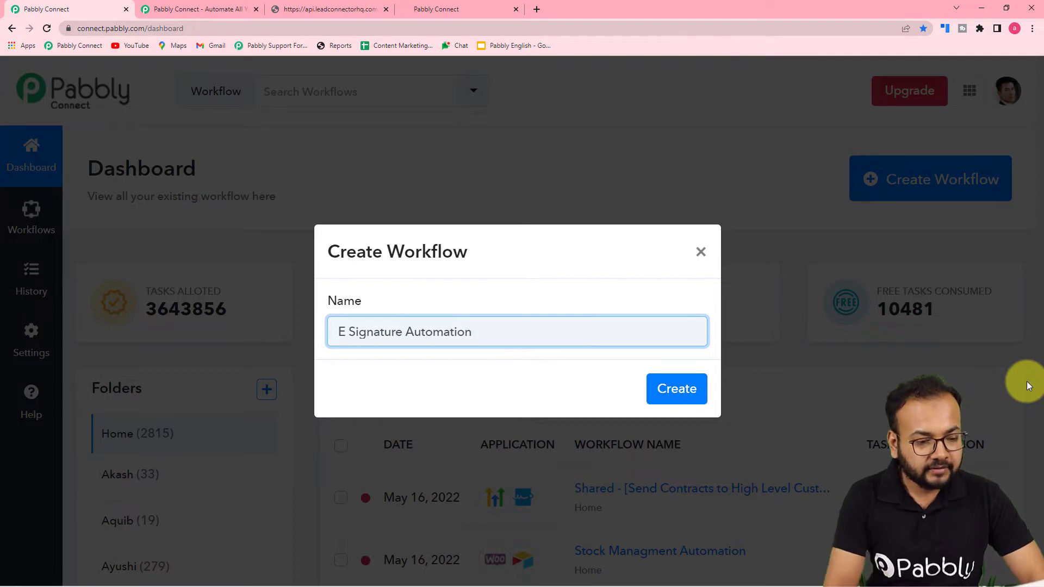
pyautogui.click(673, 388)
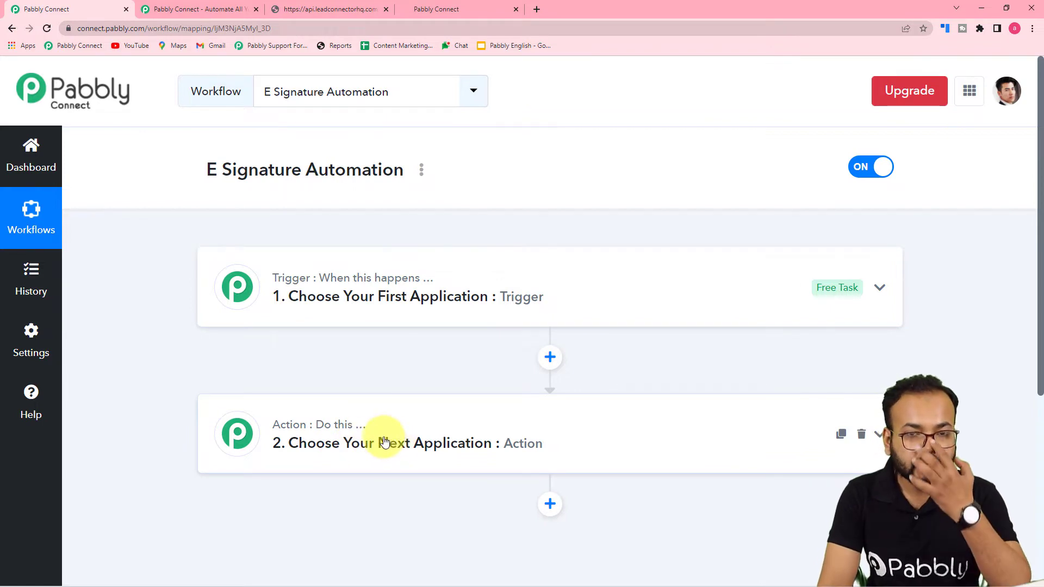
pyautogui.click(339, 318)
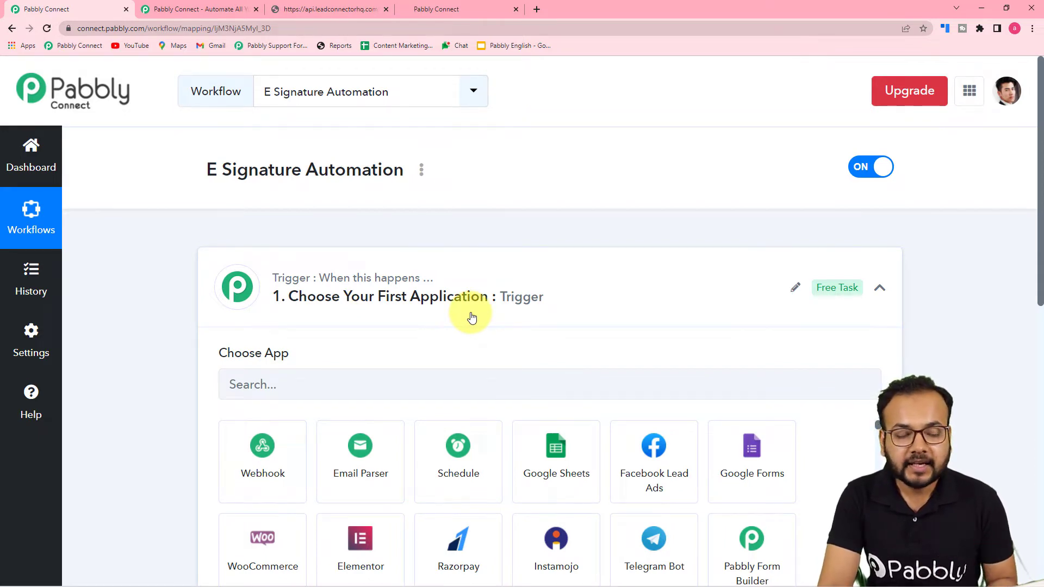
# Step: Search 'high', choose HighLevel as the trigger app, and open its trigger event list
pyautogui.scroll(-5, 472, 318)
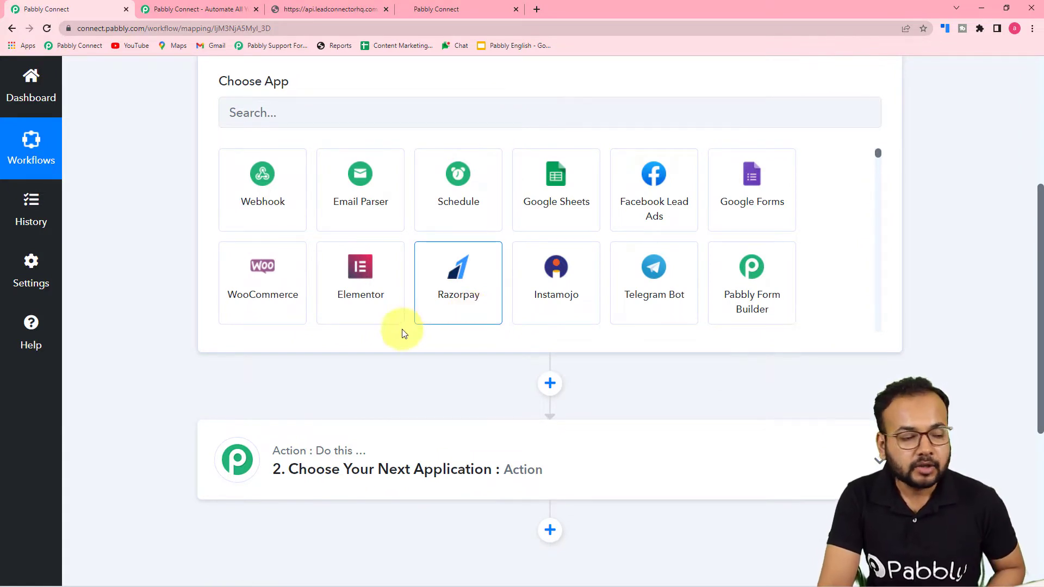
pyautogui.scroll(3, 403, 328)
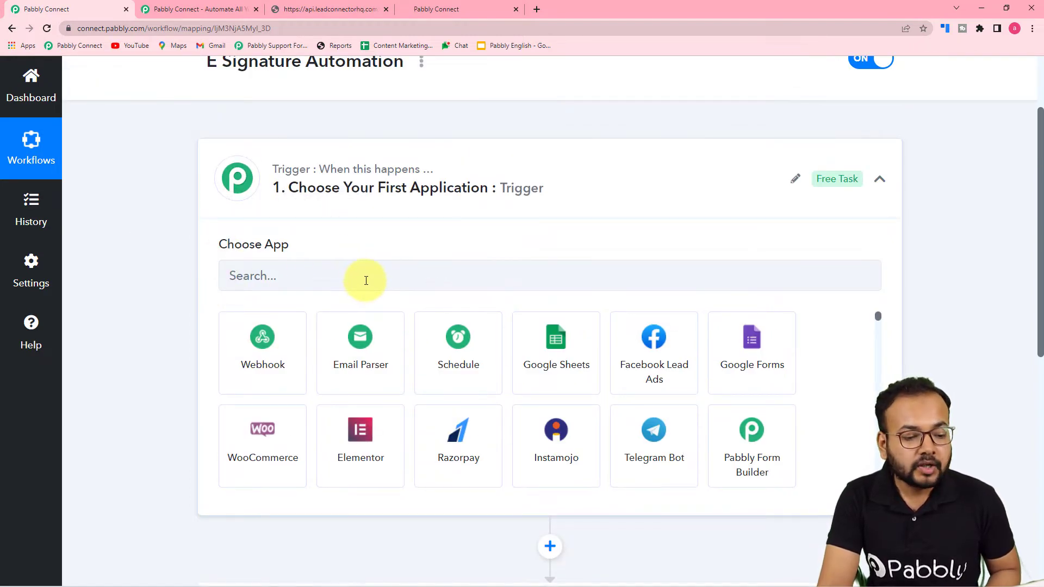
pyautogui.click(319, 273)
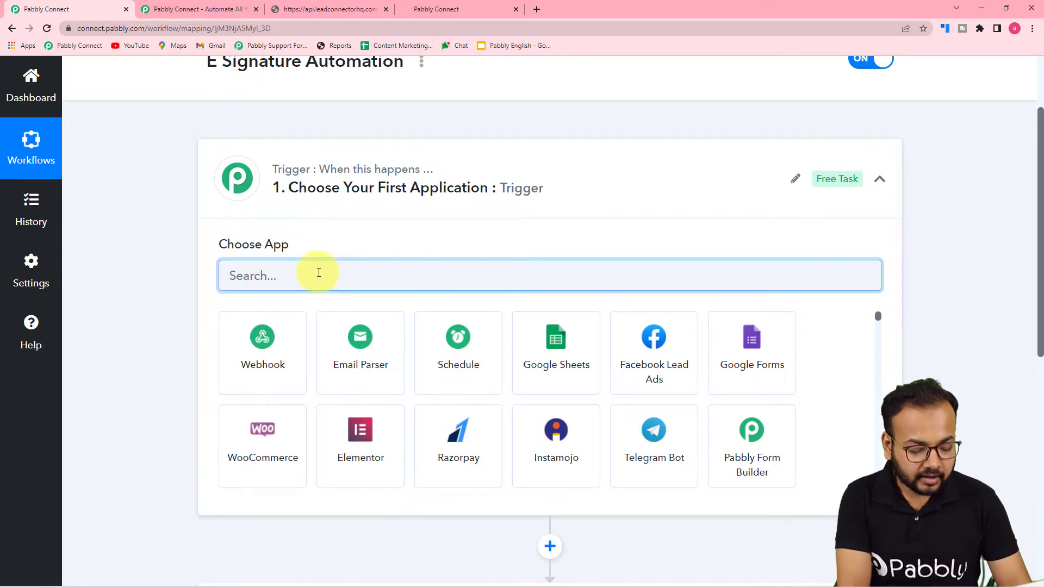
pyautogui.write('high')
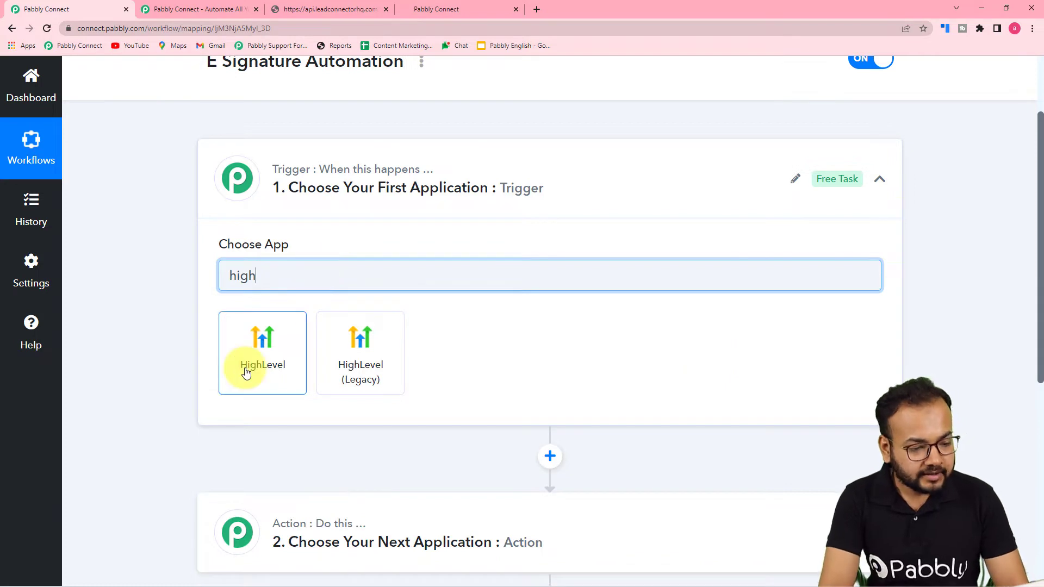
pyautogui.click(246, 364)
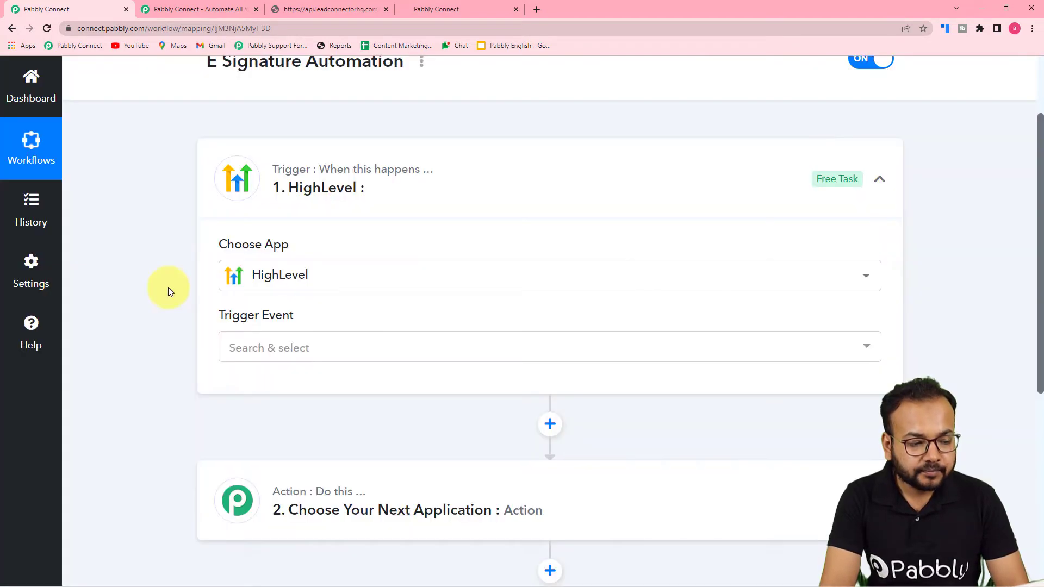
pyautogui.scroll(-2, 350, 293)
pyautogui.click(300, 245)
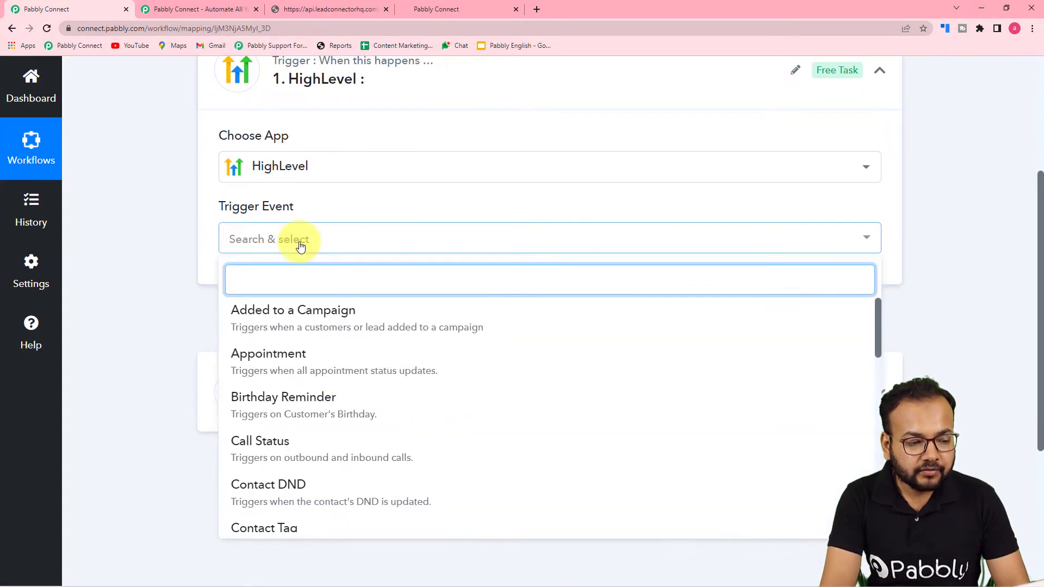
# Step: Select Form Submitted as the HighLevel trigger event and scroll to the webhook URL
pyautogui.scroll(-7, 312, 374)
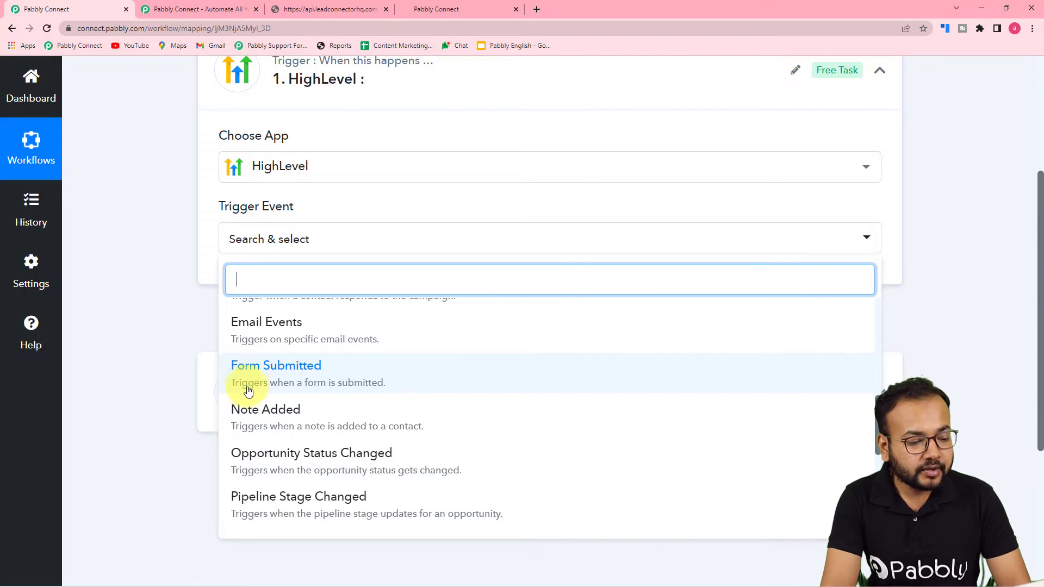
pyautogui.click(280, 377)
pyautogui.scroll(-2, 182, 327)
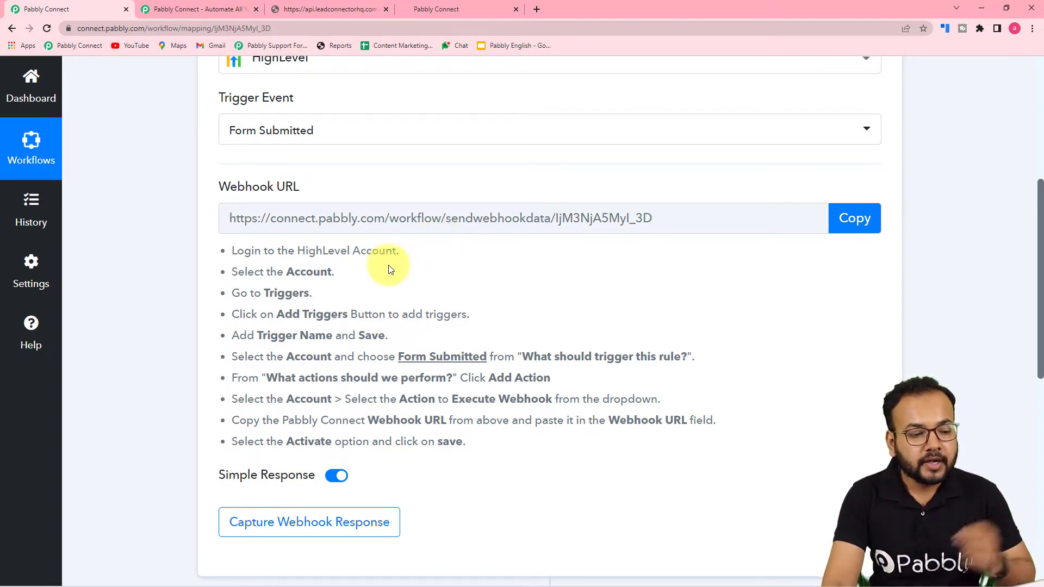
pyautogui.scroll(-2, 422, 250)
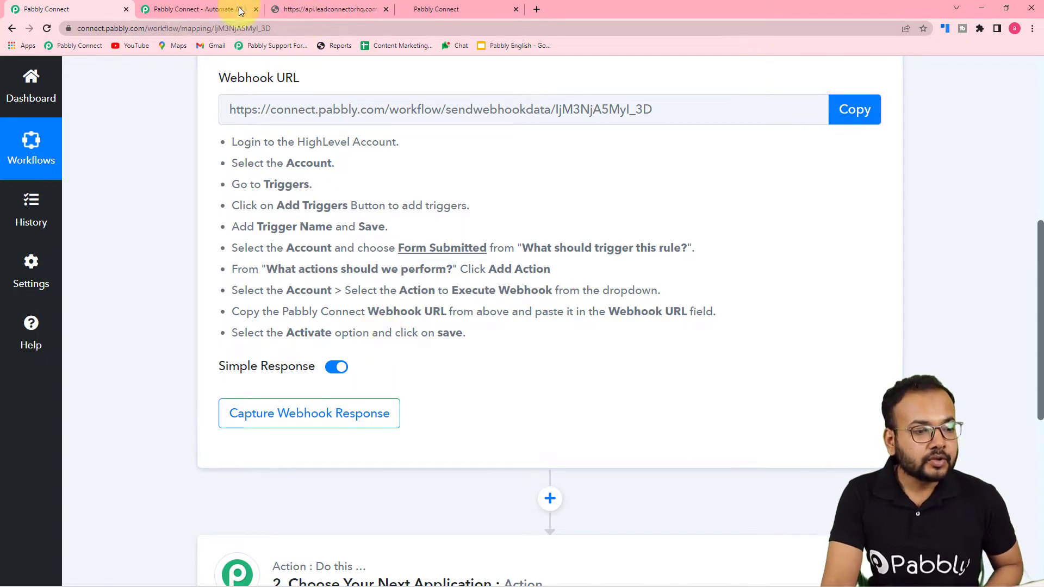
# Step: Switch to HighLevel's Triggers page and change to the working sub-account
pyautogui.click(449, 9)
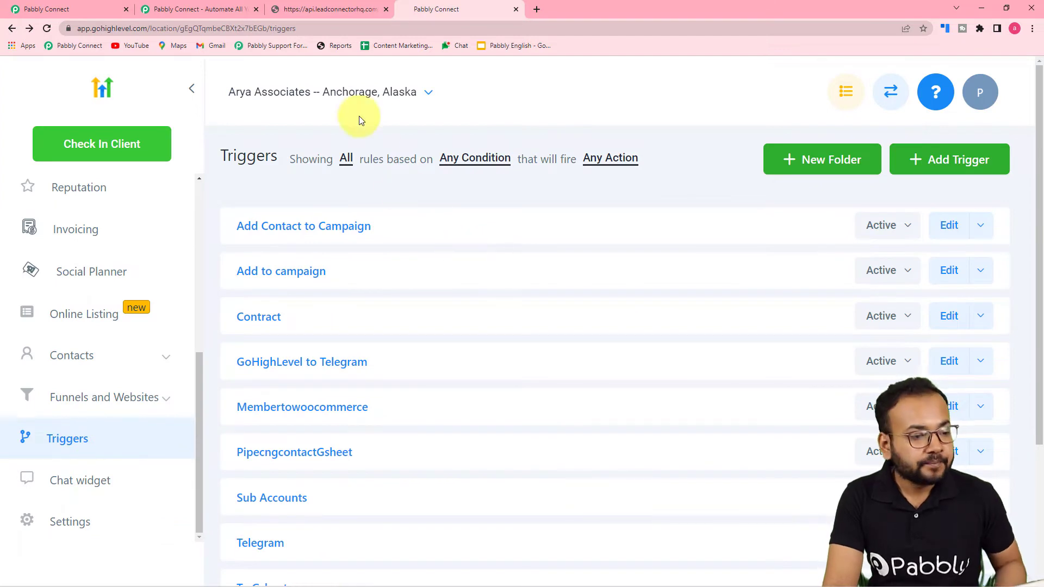
pyautogui.click(396, 96)
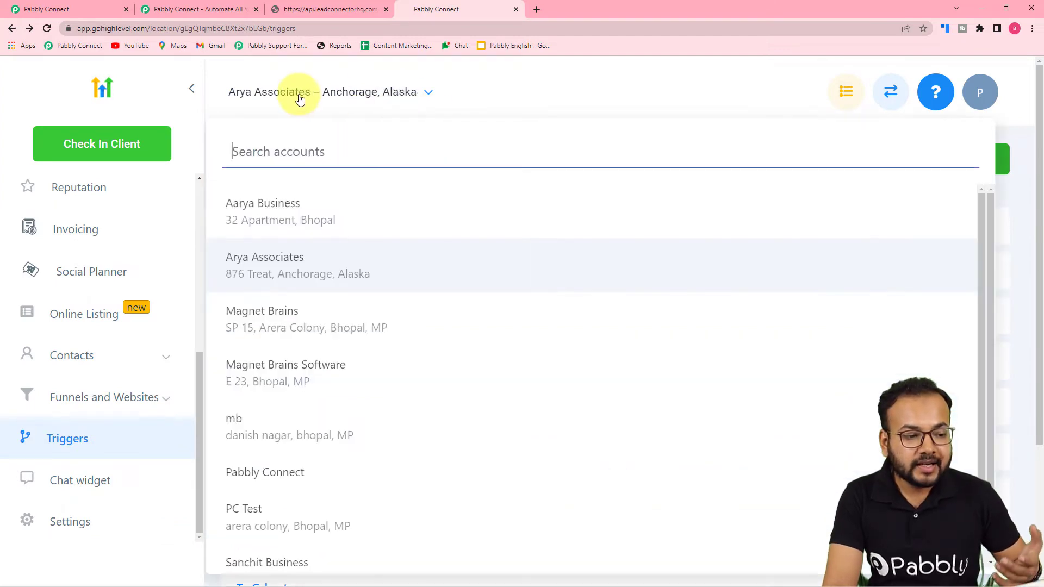
pyautogui.click(301, 280)
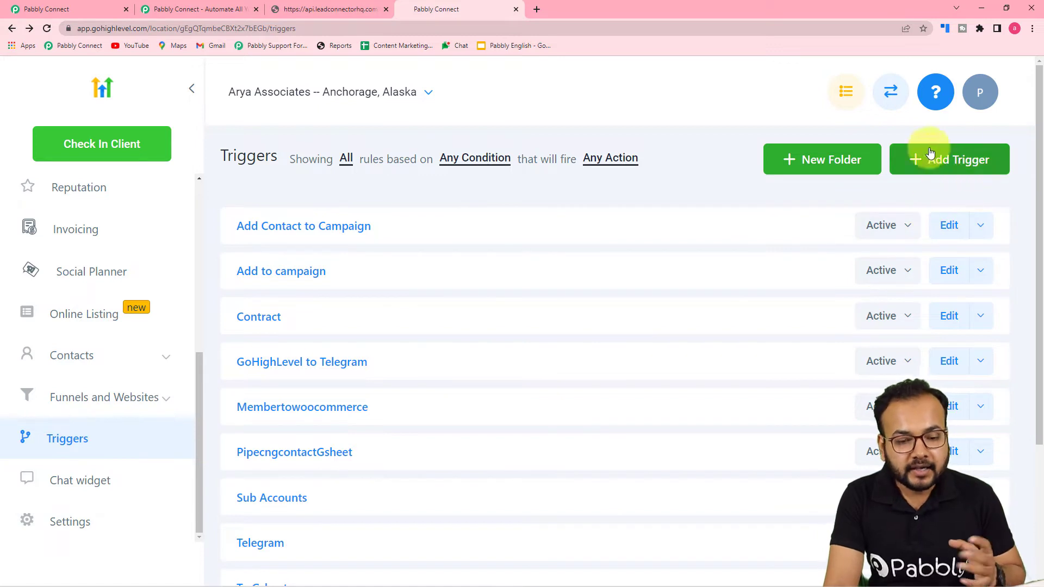
# Step: Add a new HighLevel trigger rule named 'E Signature' and save it
pyautogui.click(968, 163)
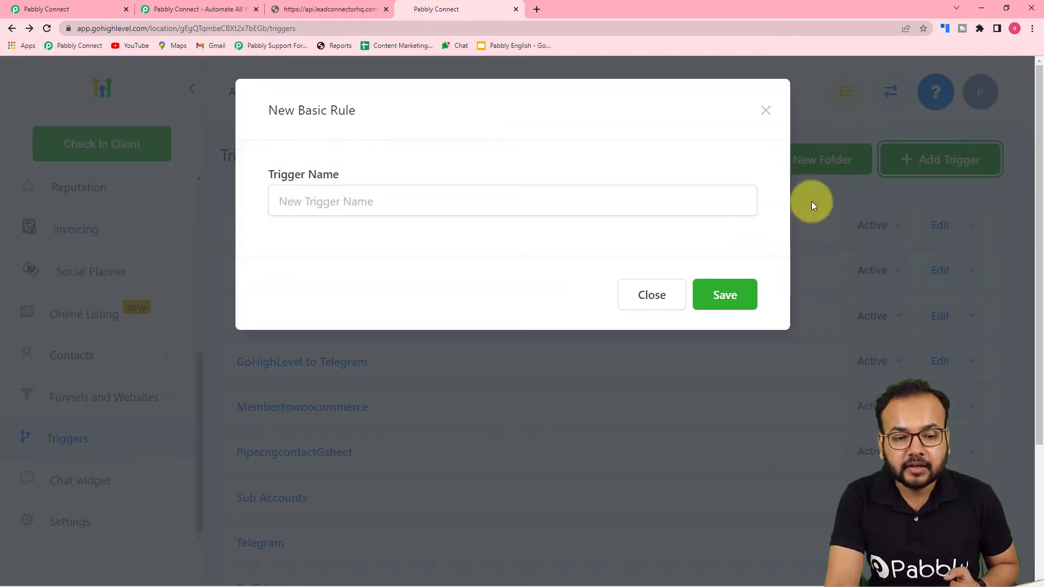
pyautogui.click(459, 199)
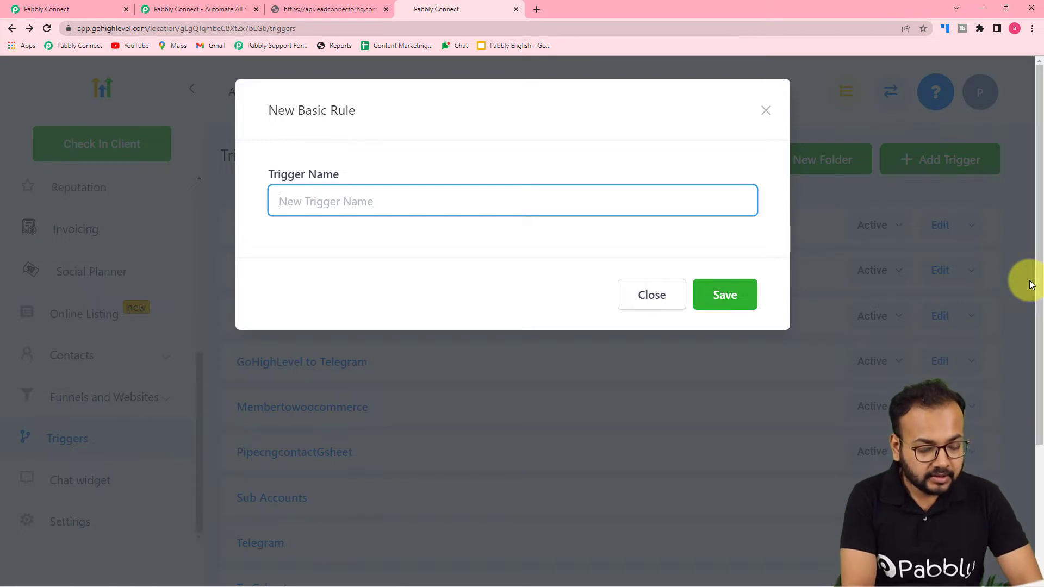
pyautogui.write('E')
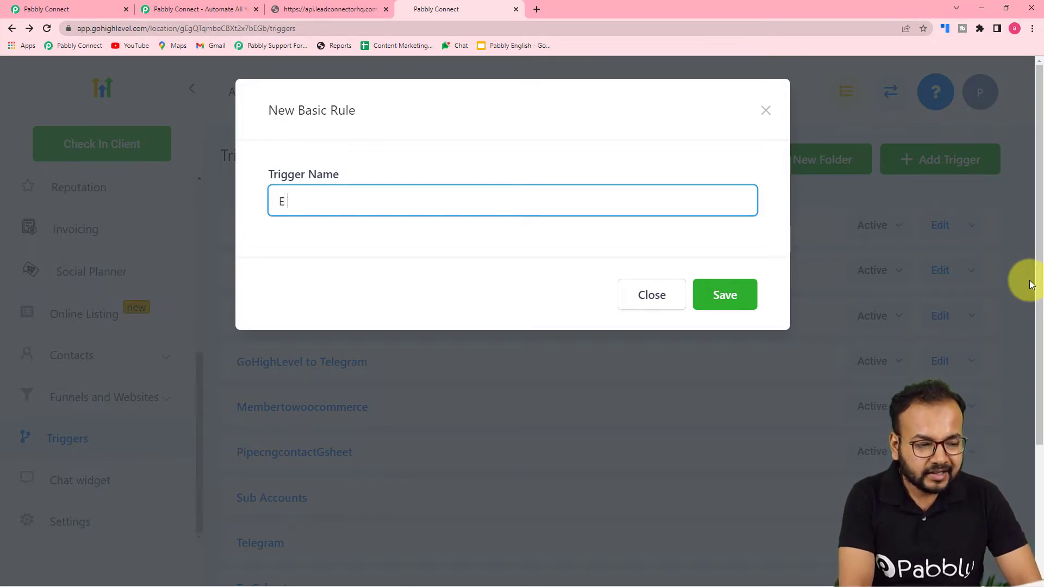
pyautogui.write(' Signature')
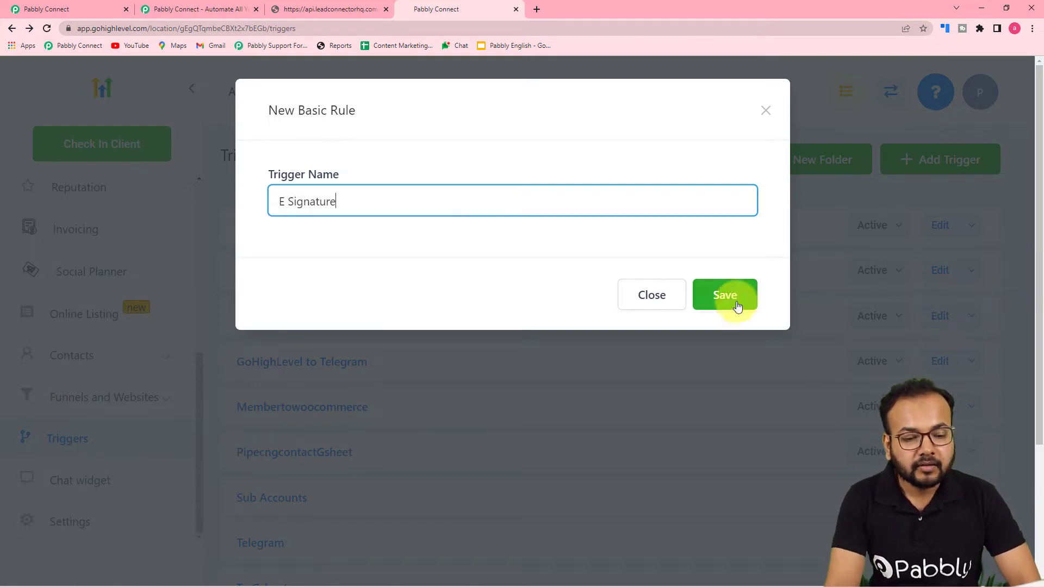
pyautogui.click(734, 300)
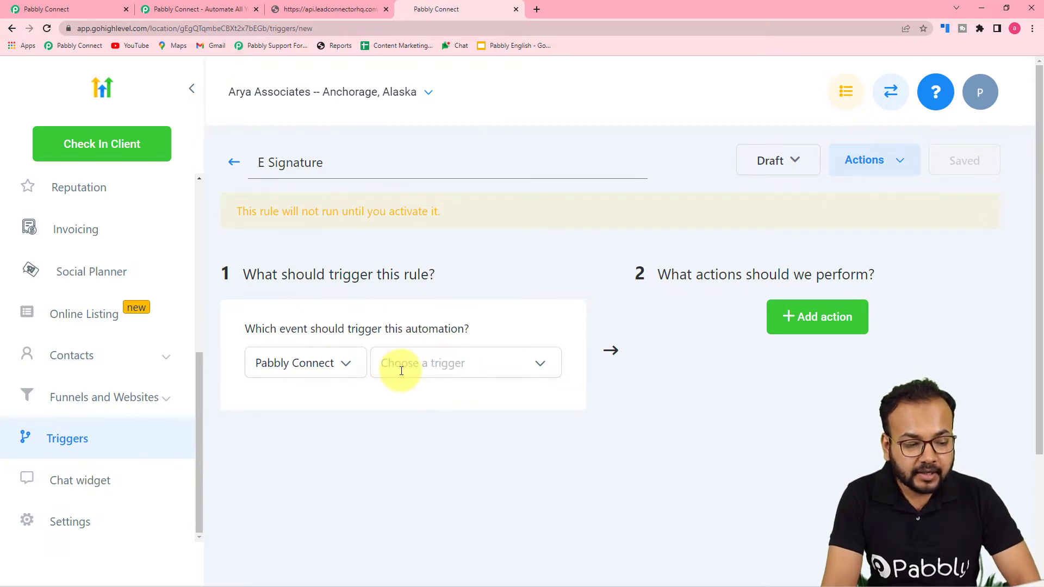
# Step: Set the E Signature rule's trigger event to Form Submitted
pyautogui.click(461, 363)
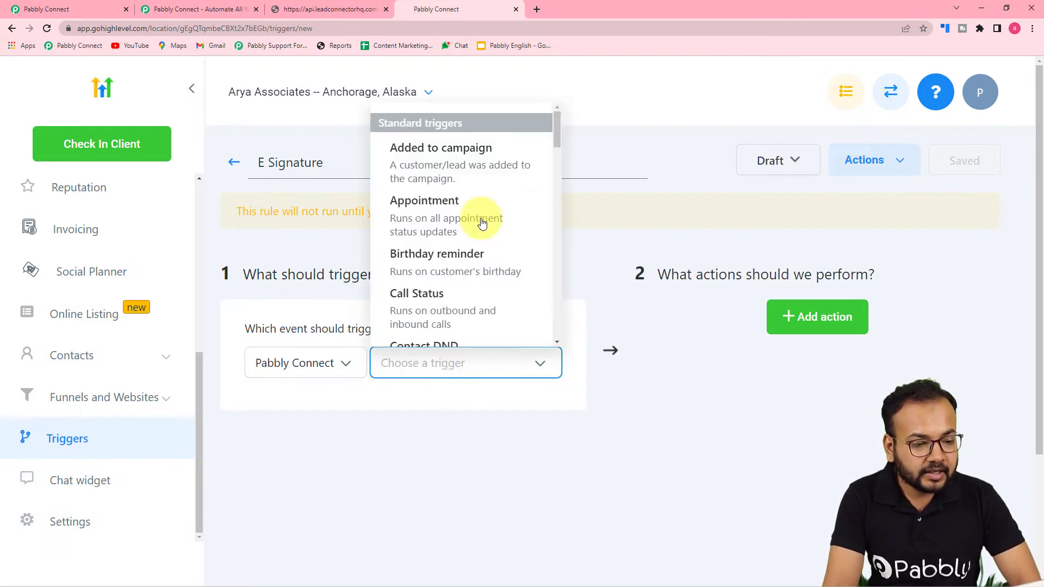
pyautogui.scroll(-2, 478, 195)
pyautogui.scroll(-7, 478, 203)
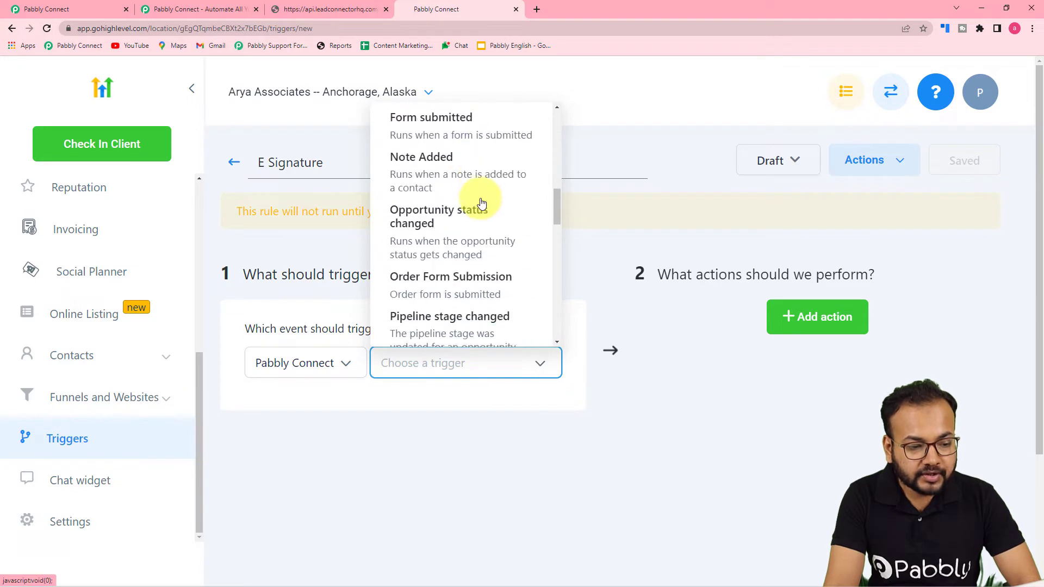
pyautogui.scroll(3, 466, 217)
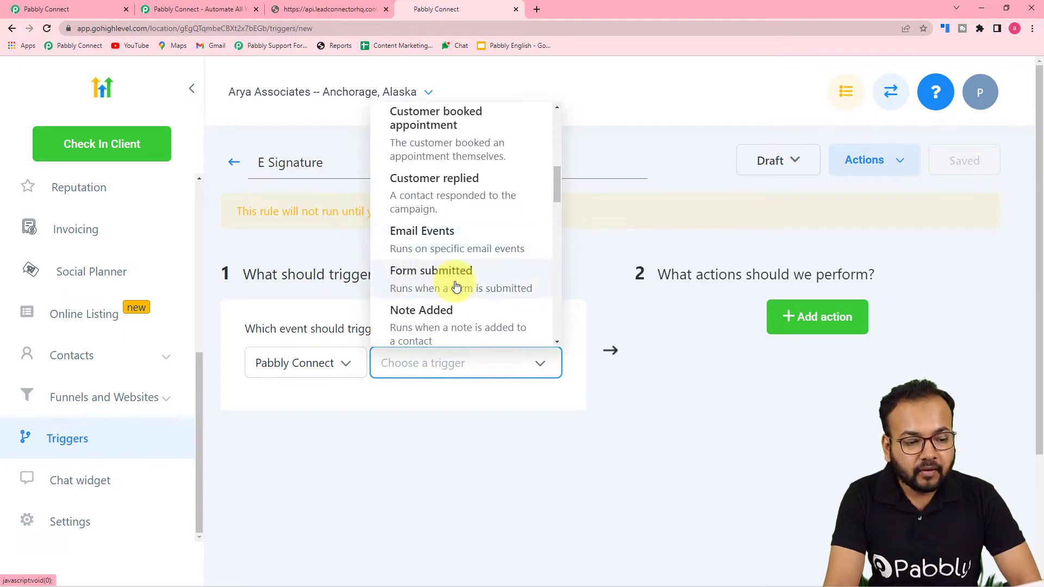
pyautogui.click(491, 288)
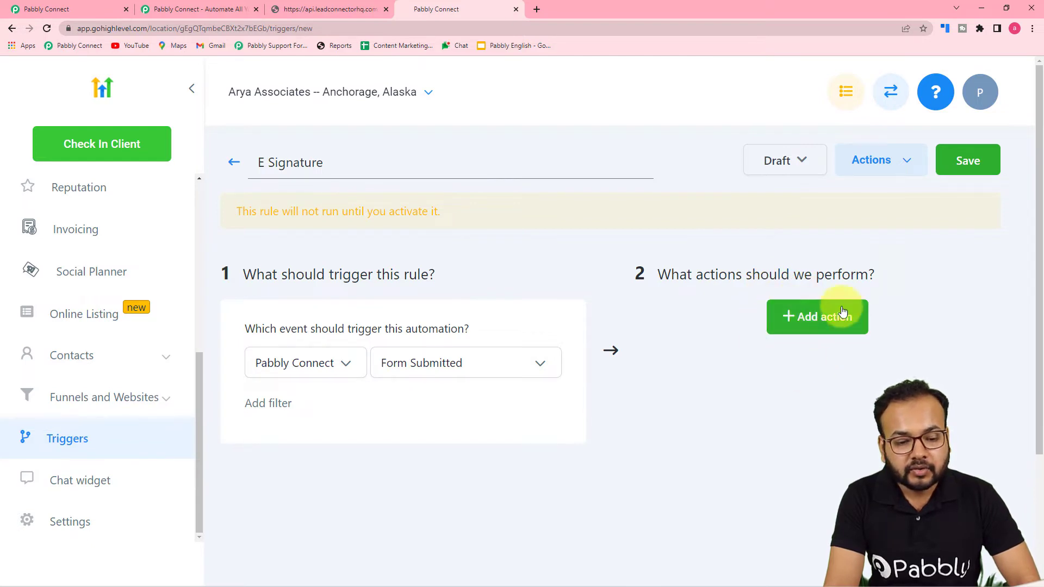
# Step: Add an Execute Web Hook action to the rule
pyautogui.click(844, 321)
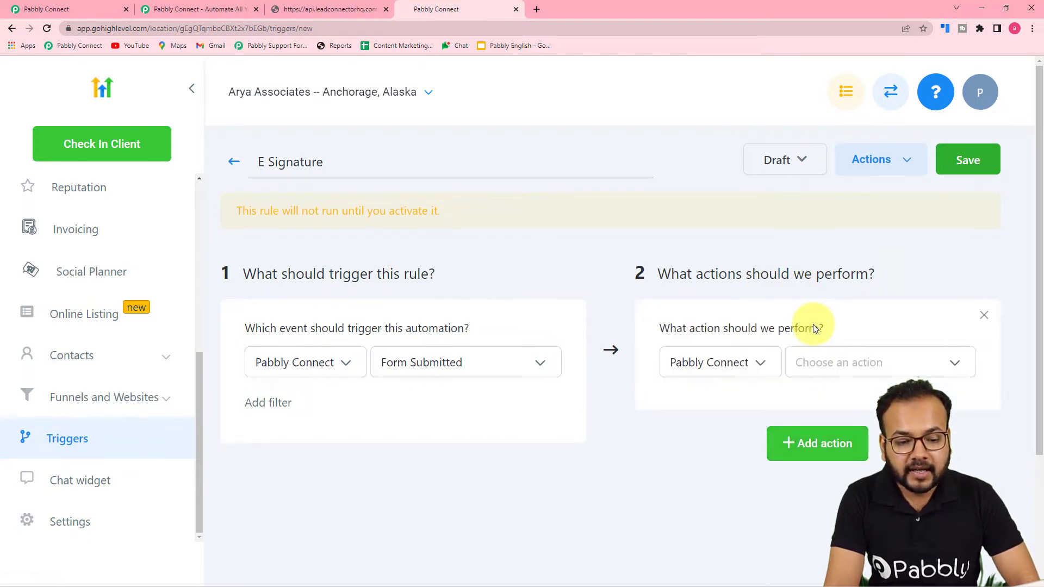
pyautogui.scroll(-2, 814, 324)
pyautogui.click(885, 259)
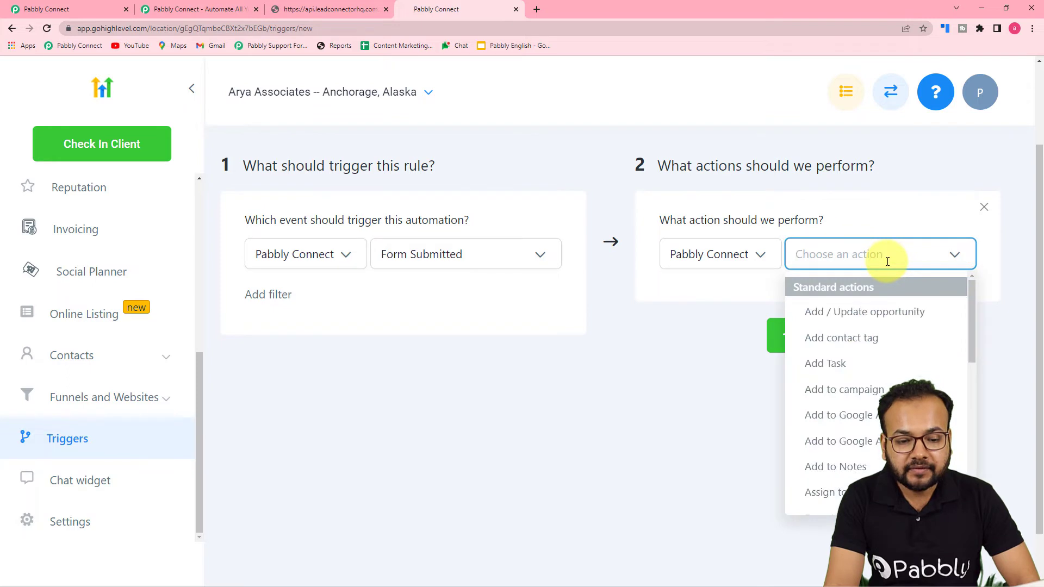
pyautogui.scroll(-2, 873, 372)
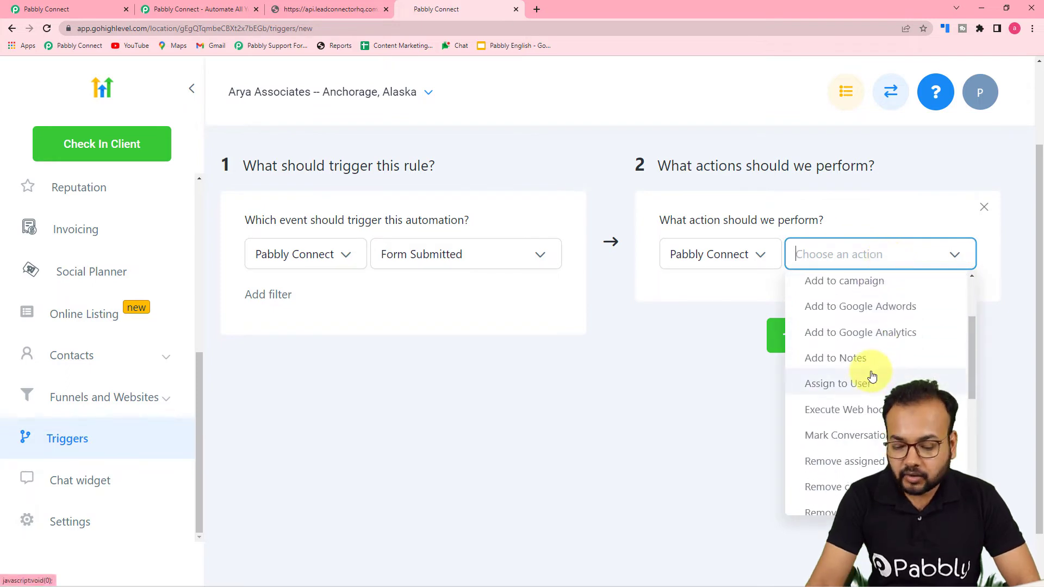
pyautogui.click(843, 412)
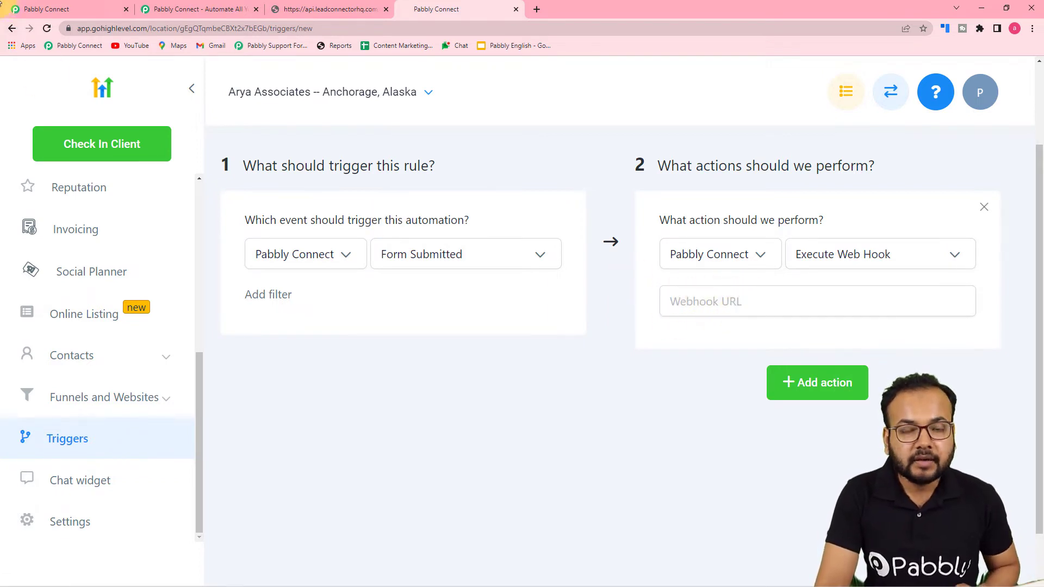
pyautogui.click(19, 8)
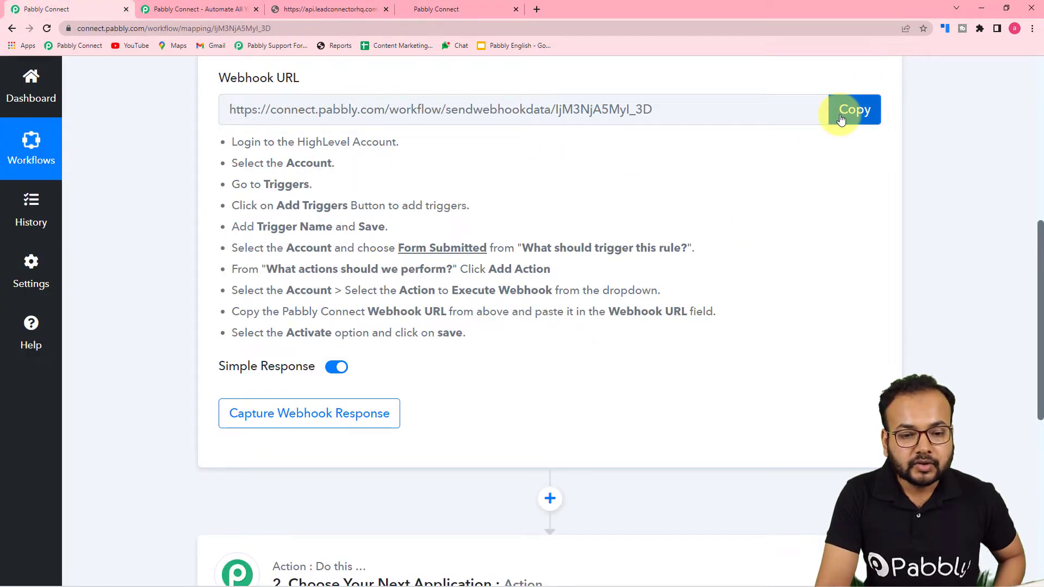
# Step: Copy the Pabbly webhook URL into the Execute Web Hook action's URL field
pyautogui.click(846, 109)
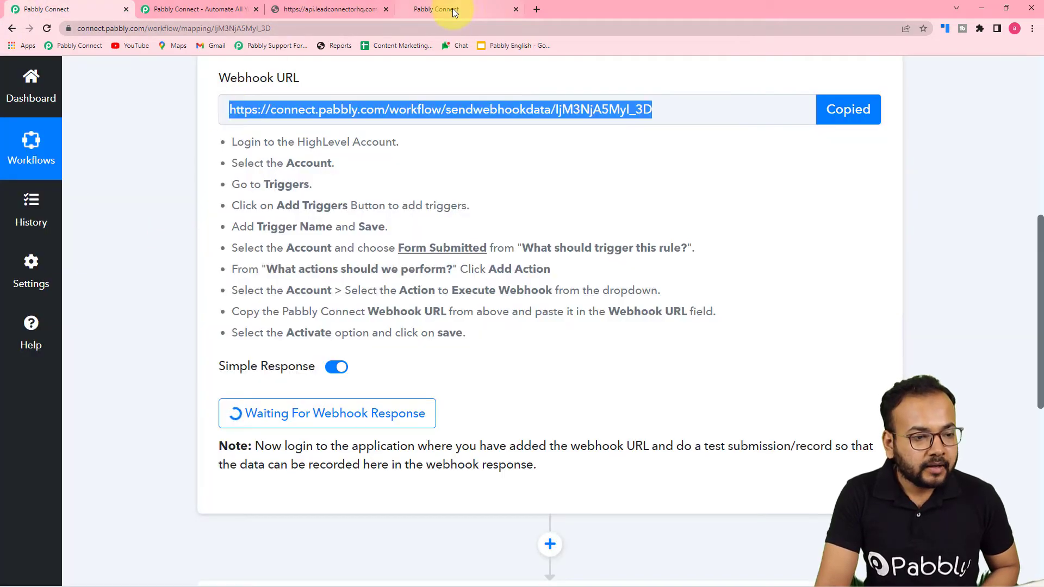
pyautogui.click(463, 10)
pyautogui.click(734, 308)
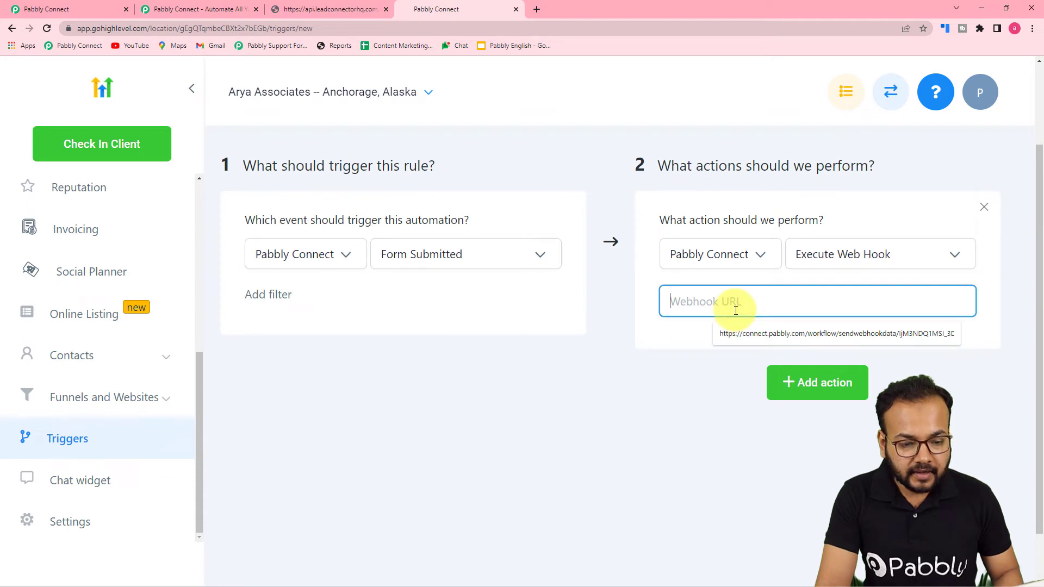
pyautogui.hotkey('ctrl', 'v')
pyautogui.click(655, 365)
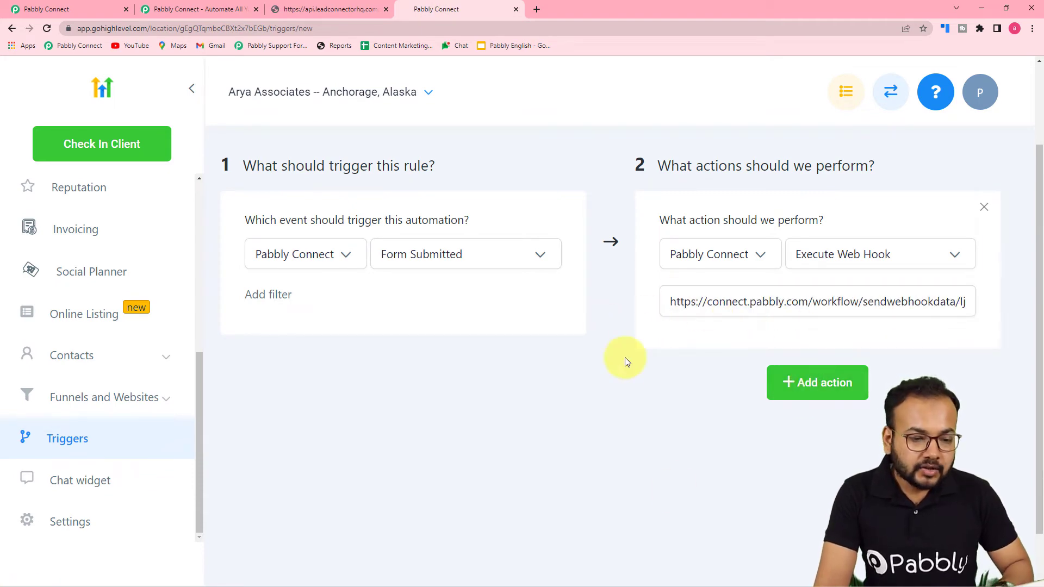
# Step: Change the E Signature rule from Draft to active, save it, and return to Pabbly Connect
pyautogui.scroll(2, 625, 369)
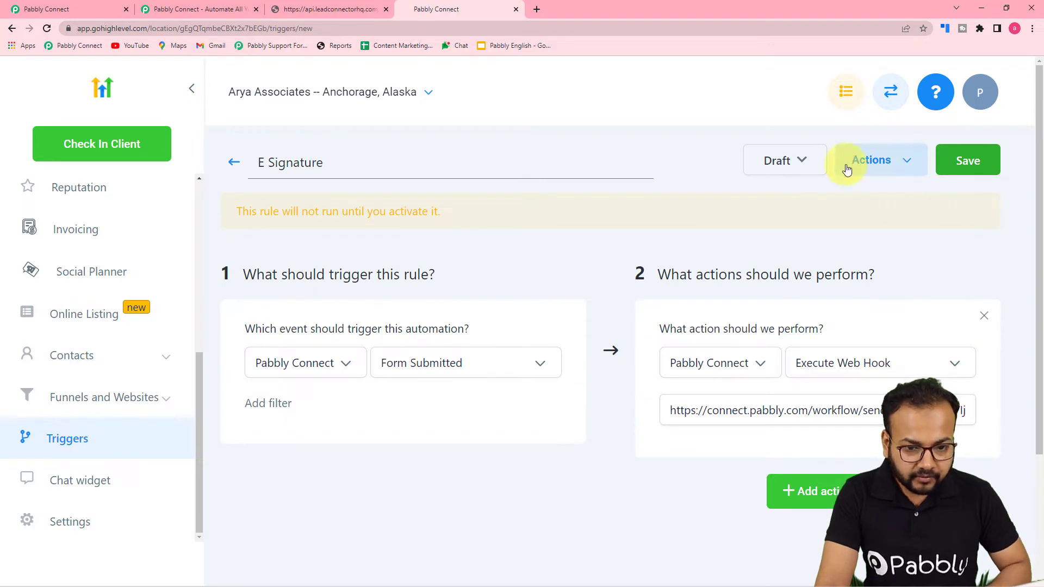
pyautogui.click(789, 164)
pyautogui.click(783, 196)
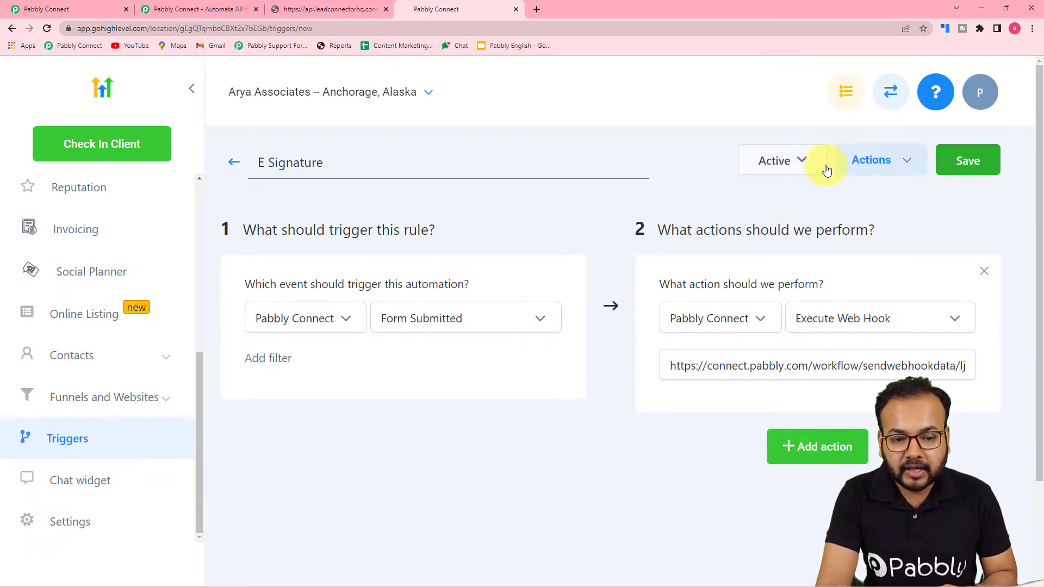
pyautogui.click(888, 168)
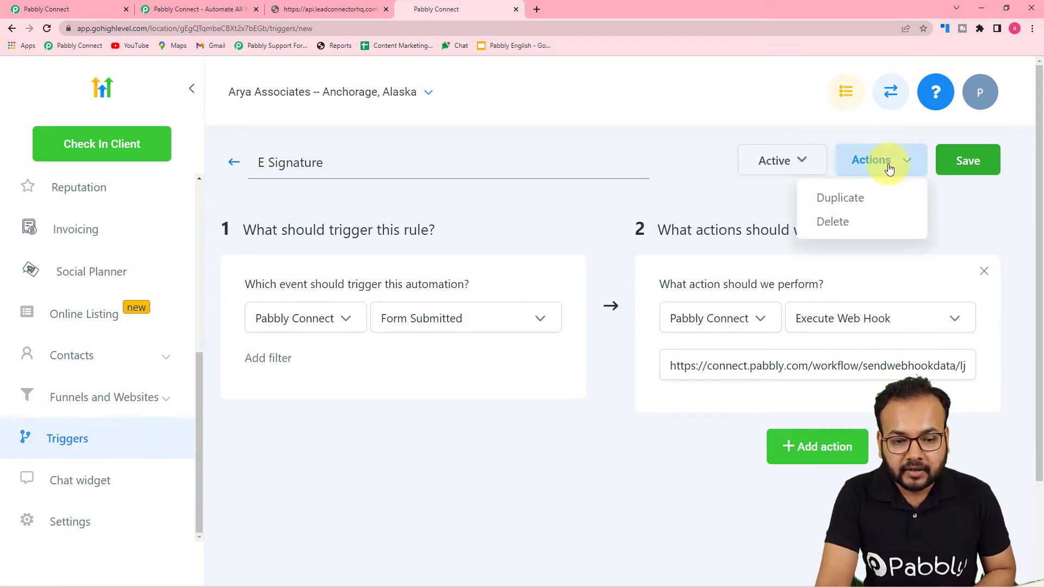
pyautogui.click(963, 195)
pyautogui.click(970, 165)
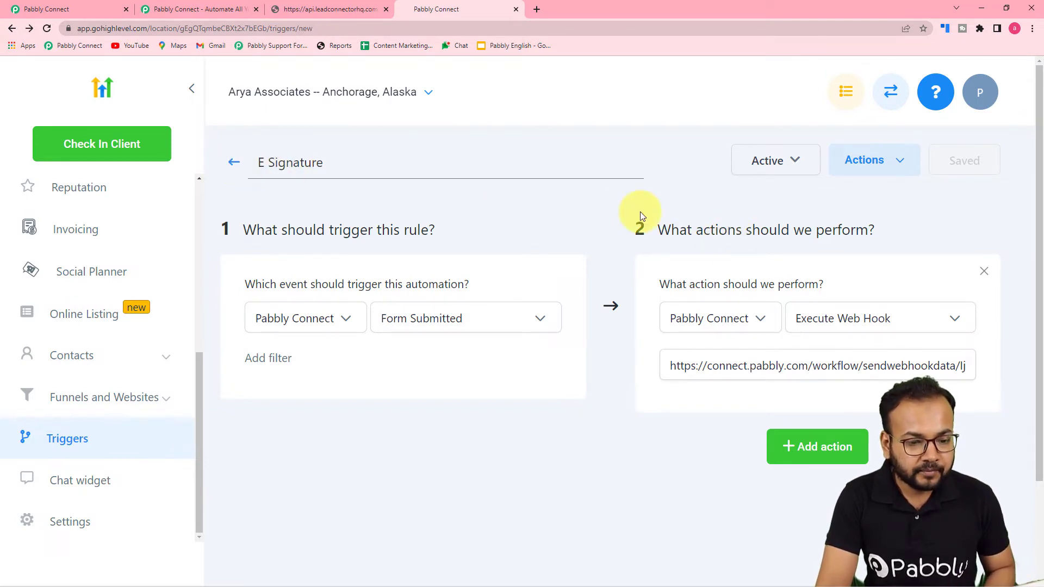
pyautogui.click(96, 11)
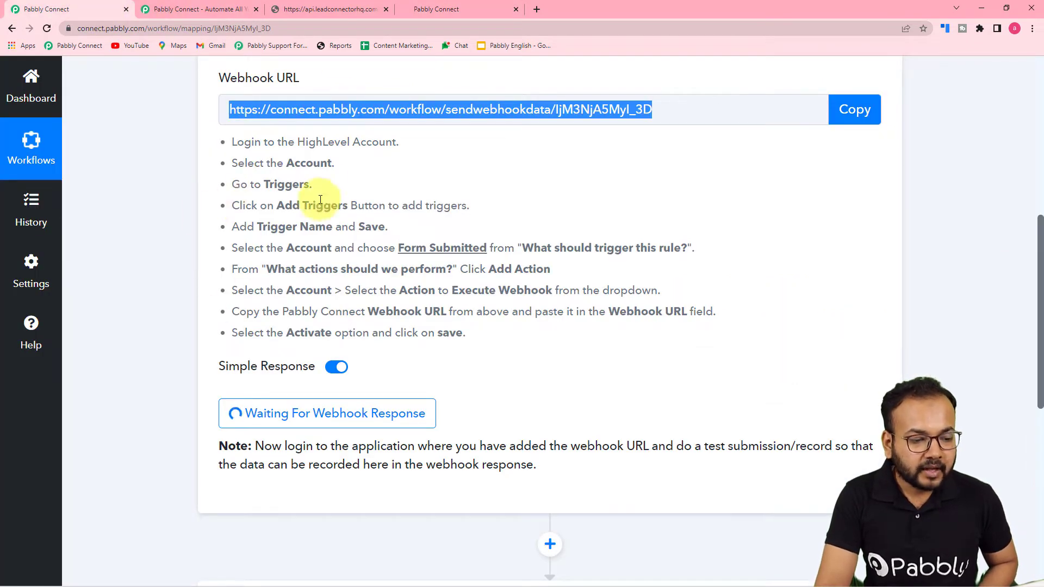
pyautogui.click(853, 109)
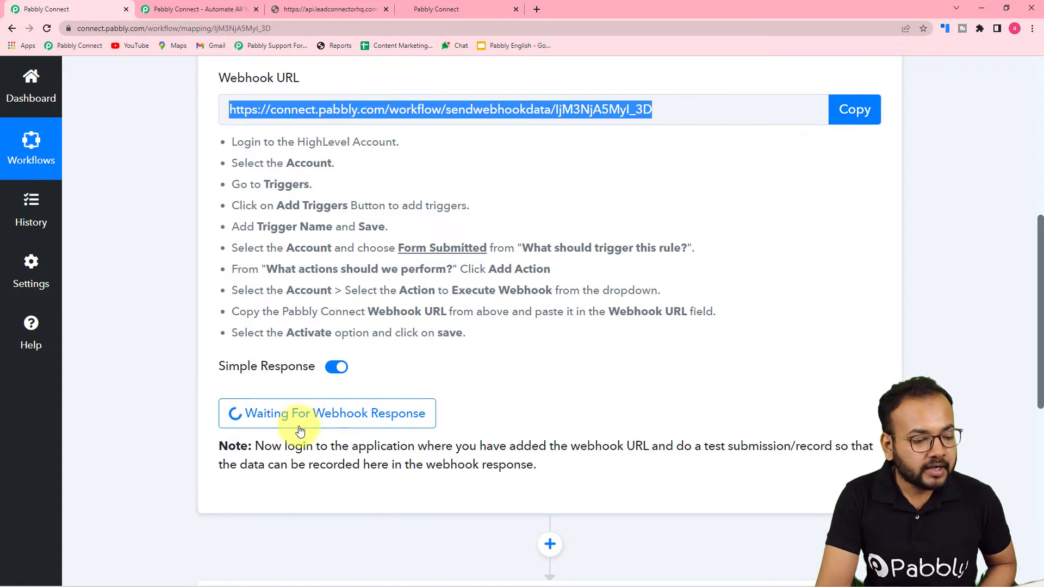
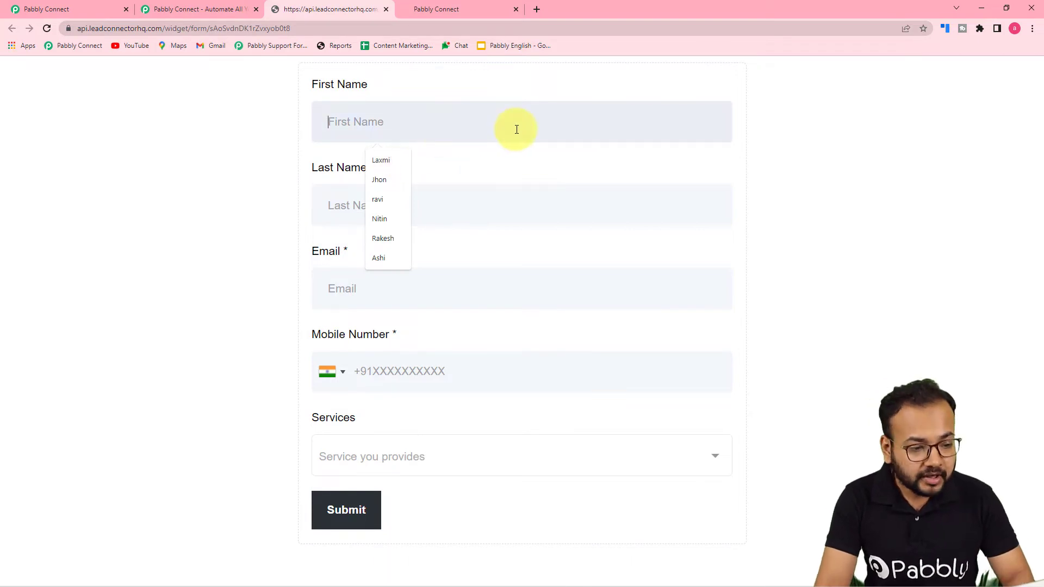
# Step: Enter the test lead's first and last name, a saved email, and a corrected mobile number
pyautogui.write('Ricky')
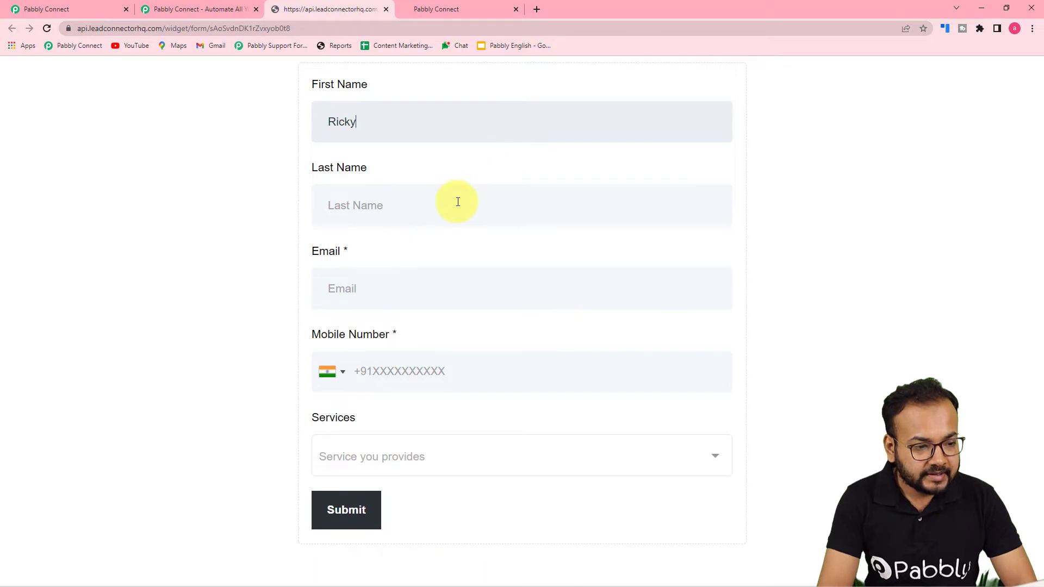
pyautogui.click(457, 201)
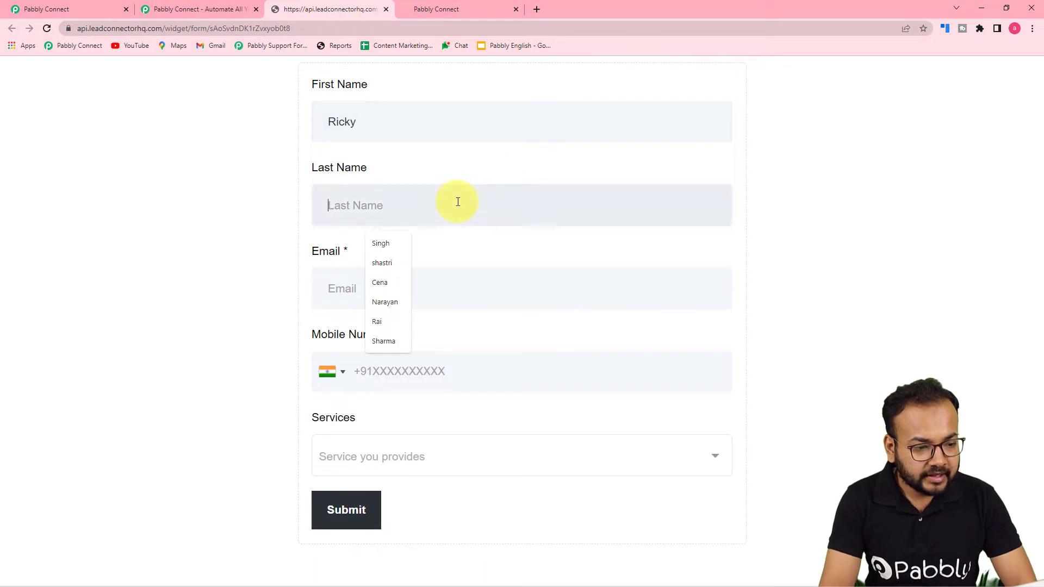
pyautogui.write('Sig')
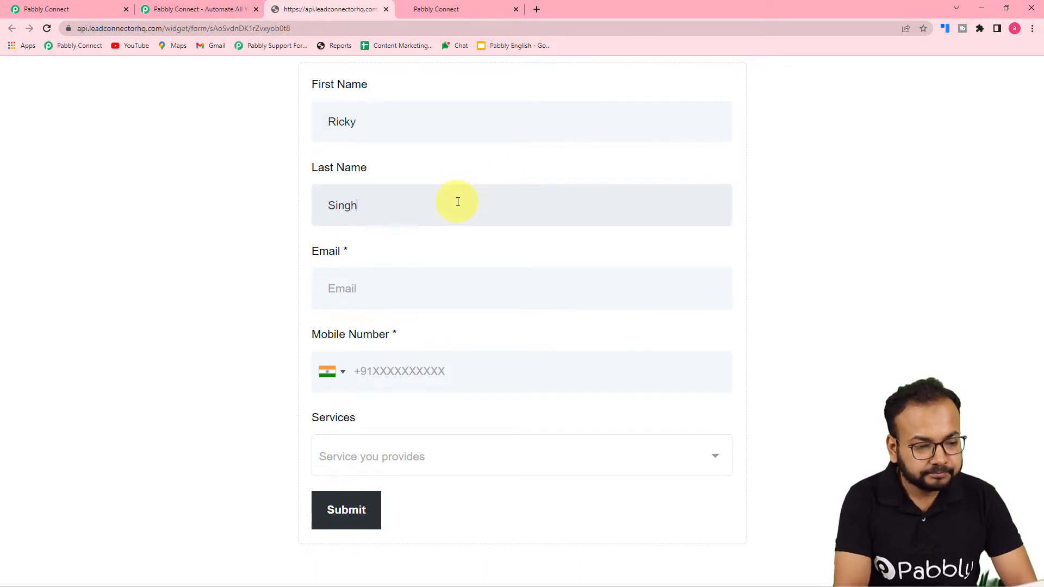
pyautogui.click(342, 284)
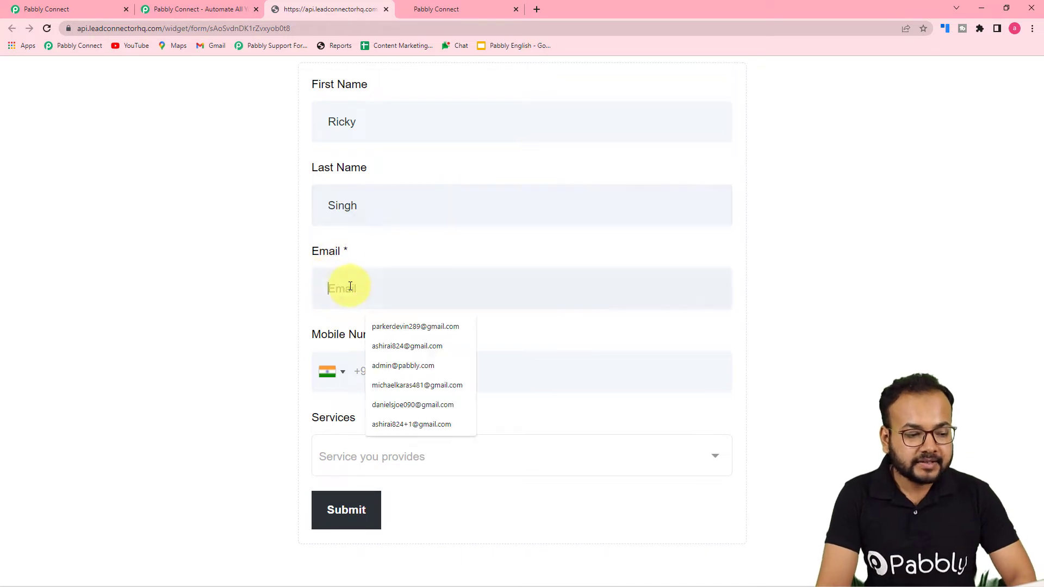
pyautogui.click(383, 345)
pyautogui.click(421, 372)
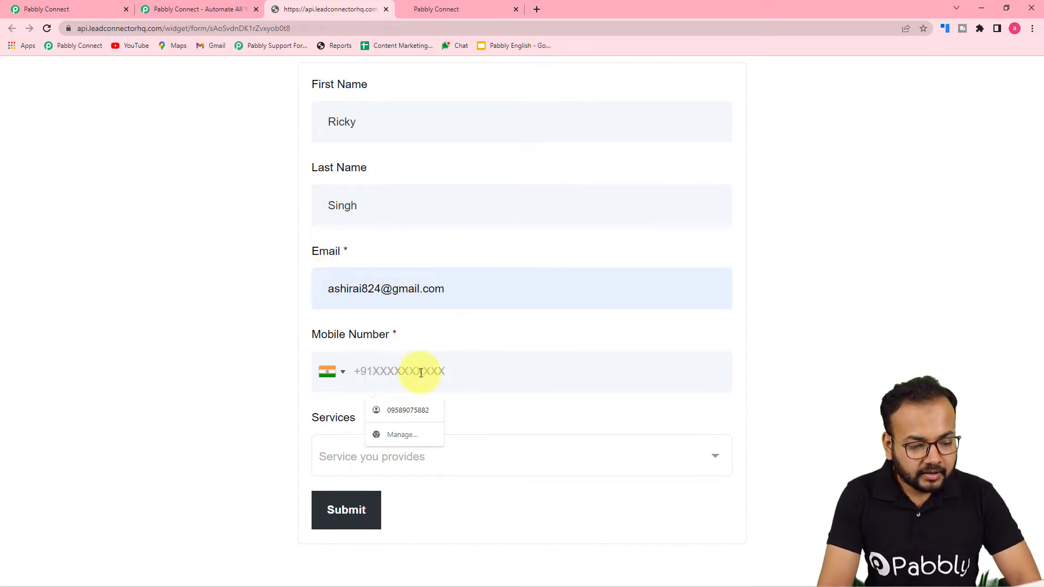
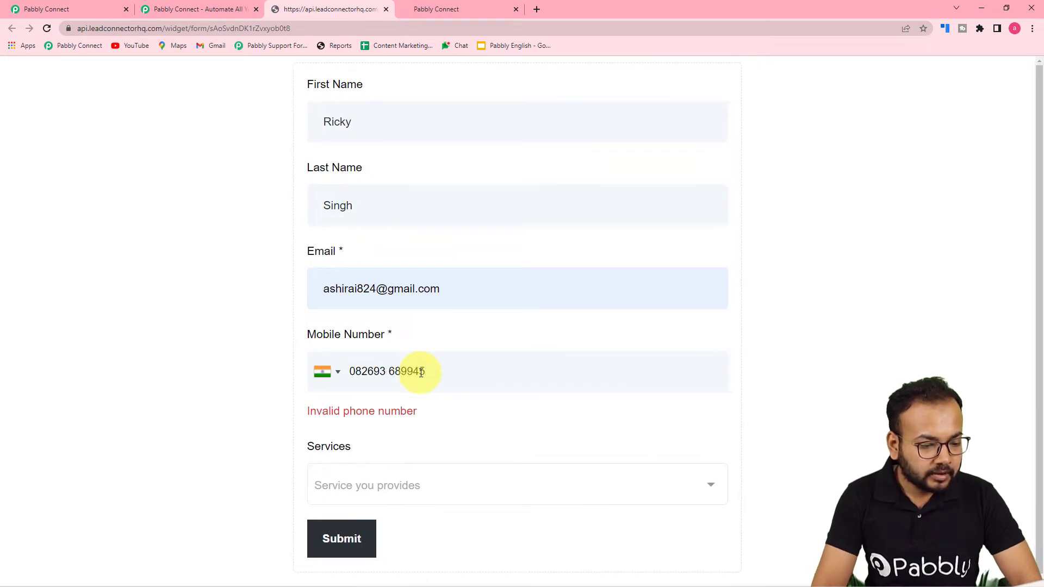
pyautogui.moveTo(421, 372); pyautogui.dragTo(310, 391)
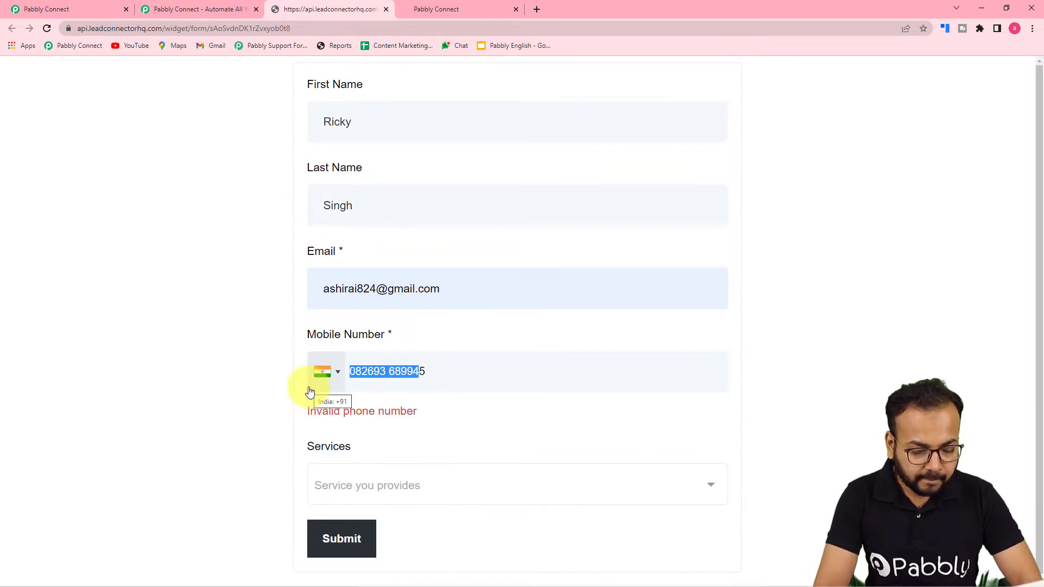
pyautogui.press('BackSpace')
pyautogui.press('Delete')
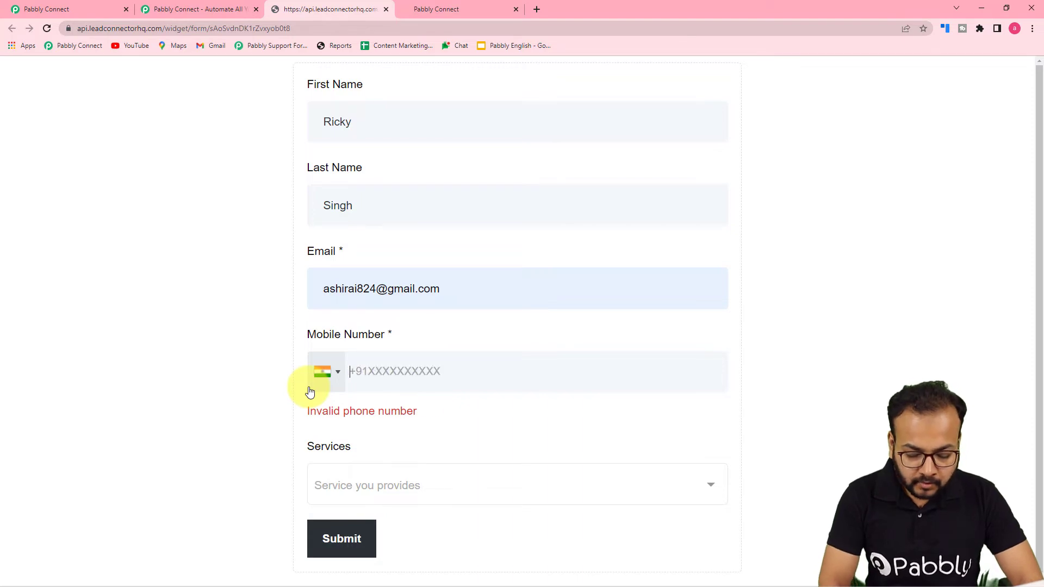
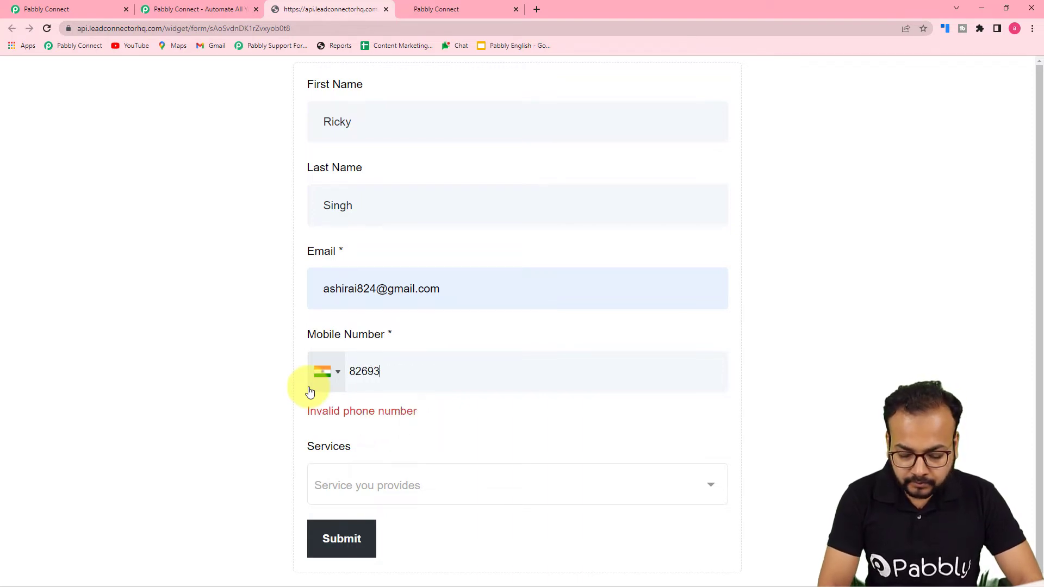
# Step: Choose Water Supply as the service and submit the form
pyautogui.click(373, 455)
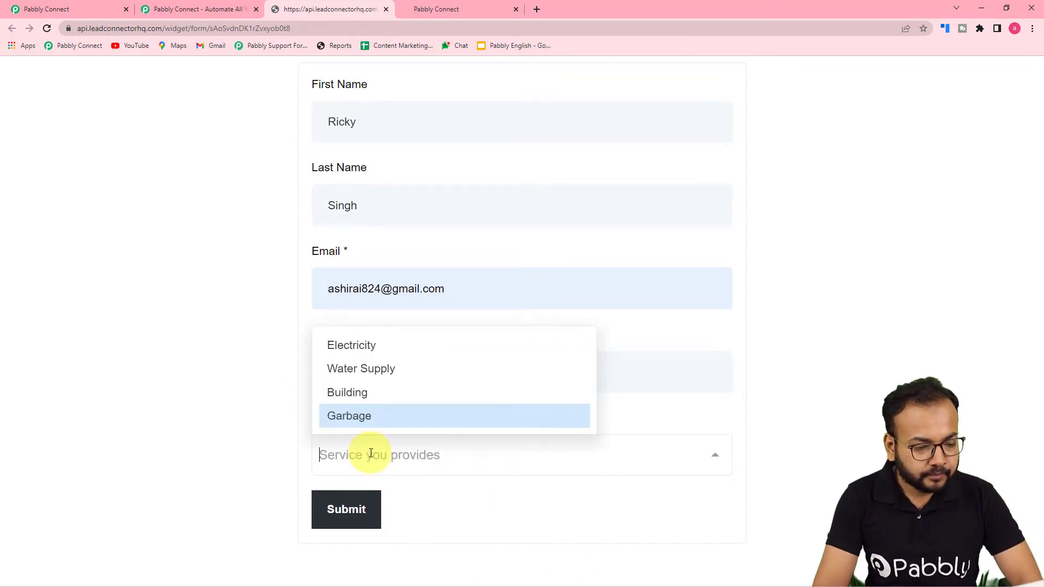
pyautogui.click(243, 428)
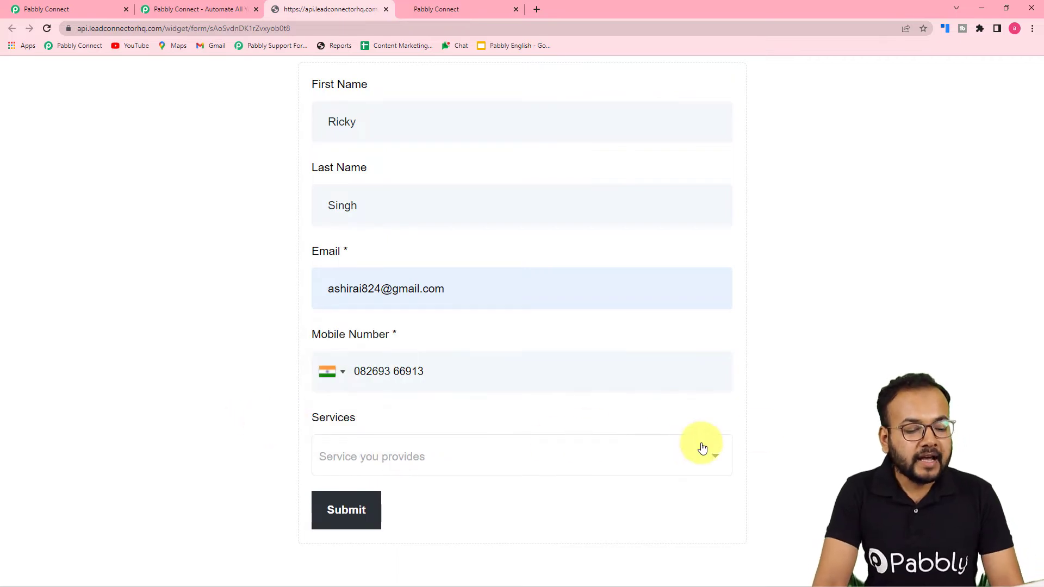
pyautogui.click(707, 462)
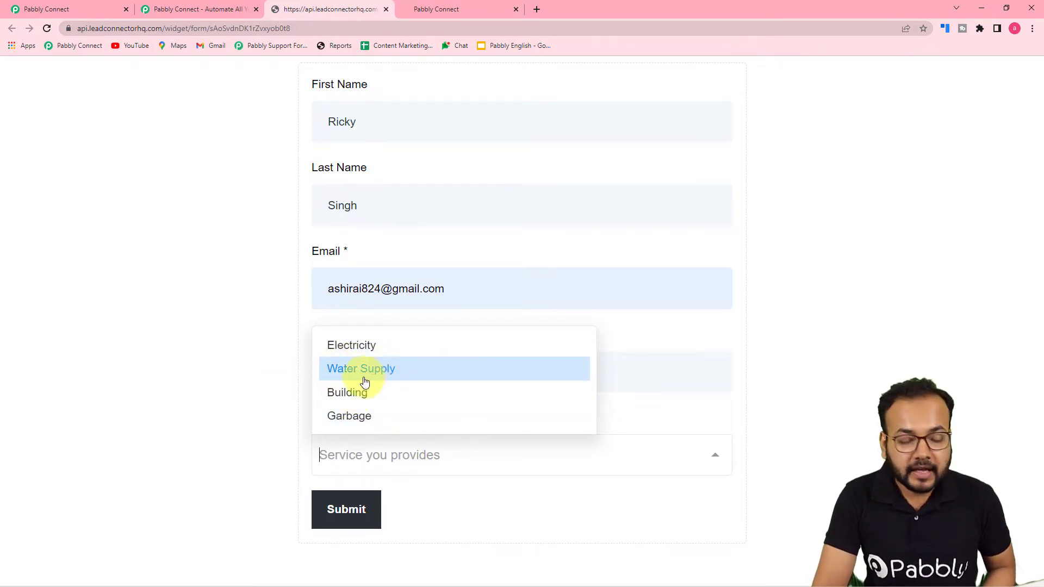
pyautogui.click(370, 375)
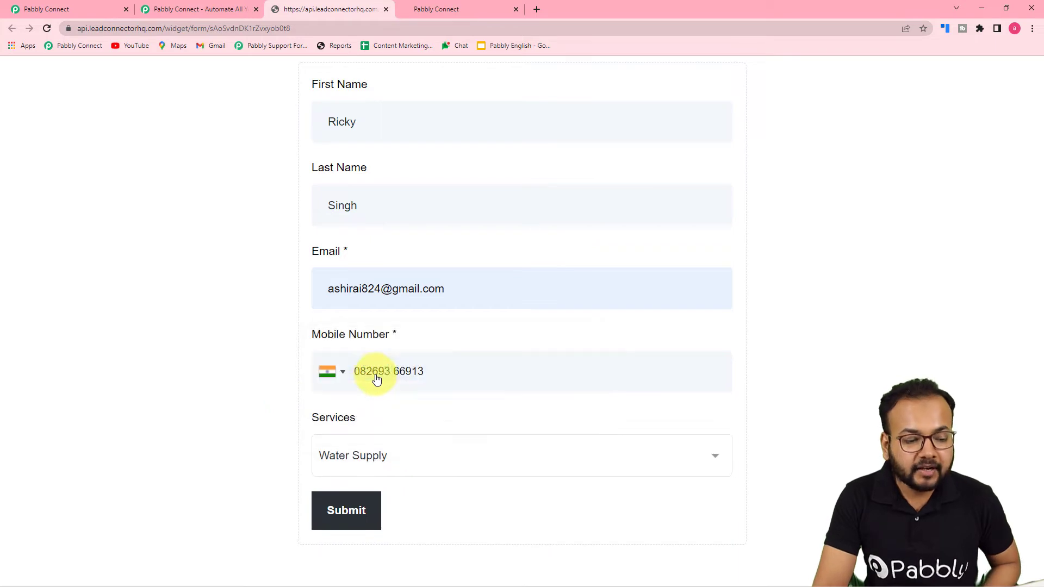
pyautogui.click(345, 521)
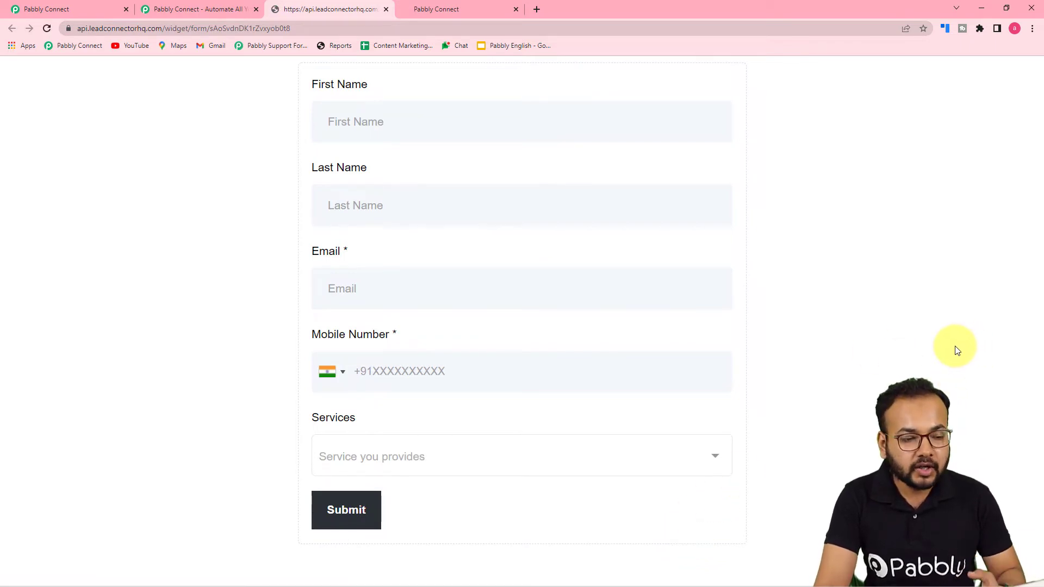
# Step: Back in Pabbly Connect, scroll through the captured form response down to the Action step
pyautogui.click(100, 14)
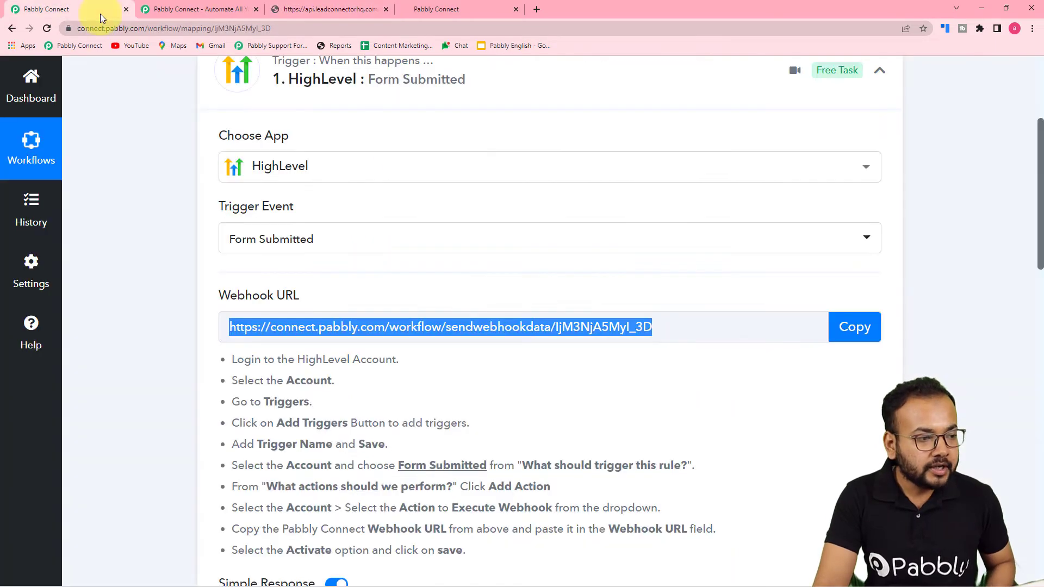
pyautogui.scroll(-9, 130, 314)
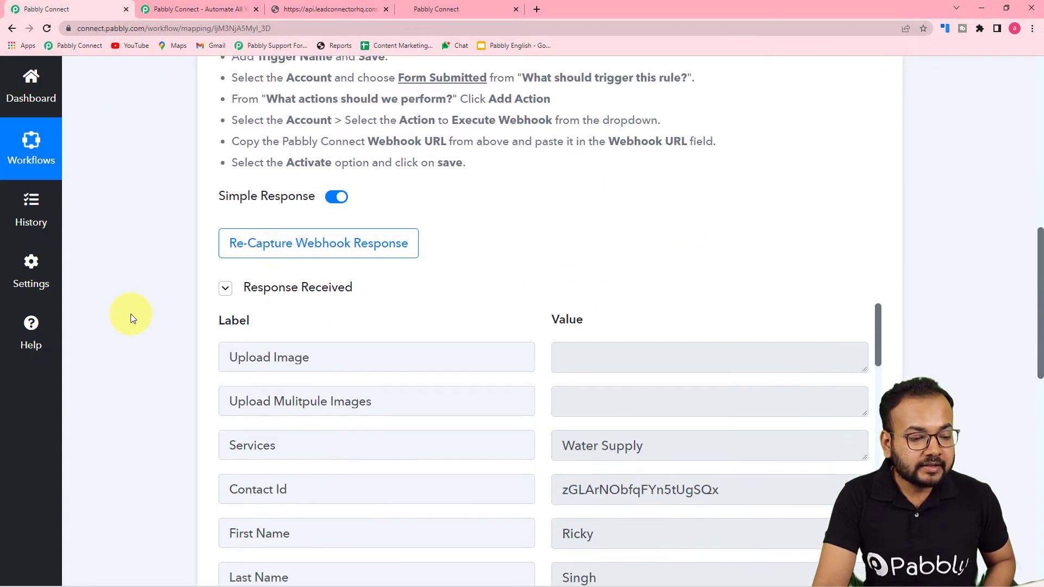
pyautogui.scroll(-1, 130, 314)
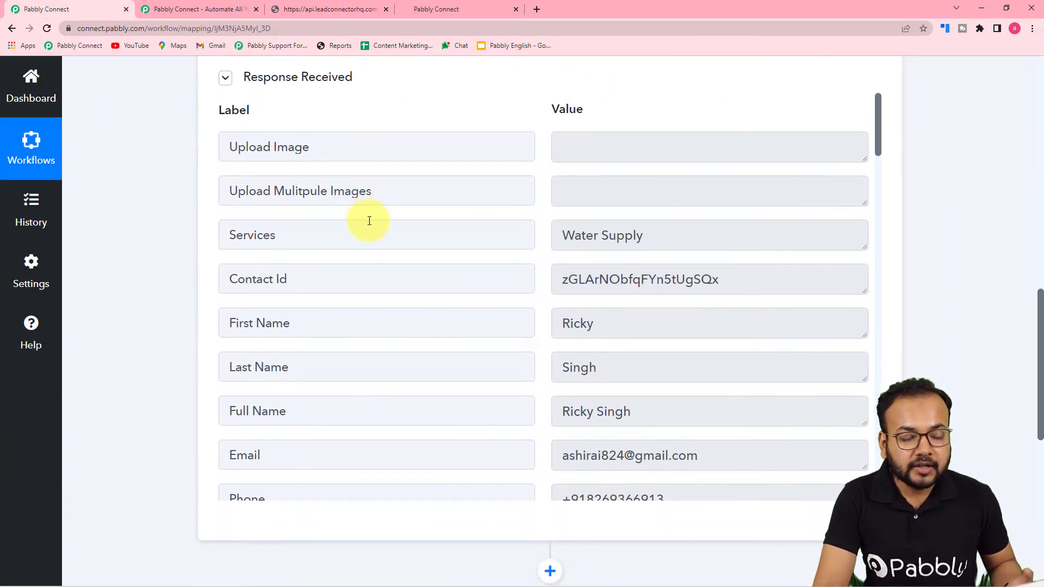
pyautogui.scroll(-1, 369, 221)
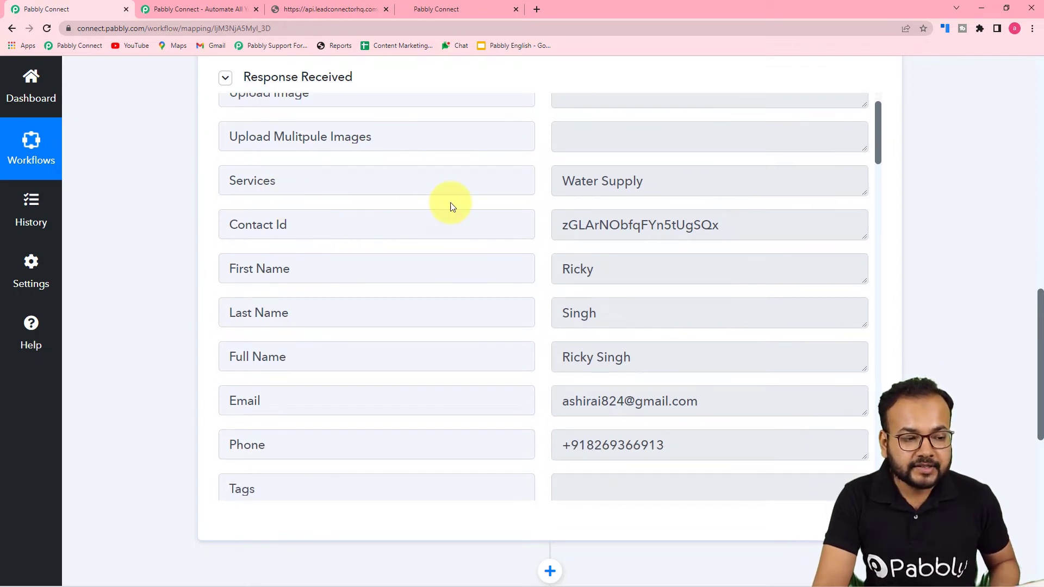
pyautogui.scroll(-2, 428, 265)
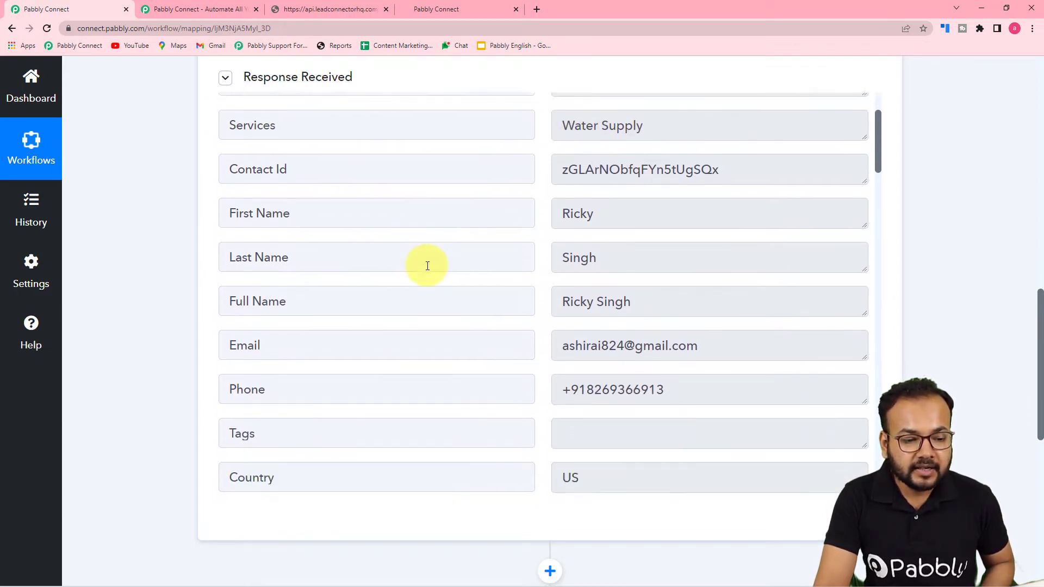
pyautogui.scroll(-4, 496, 276)
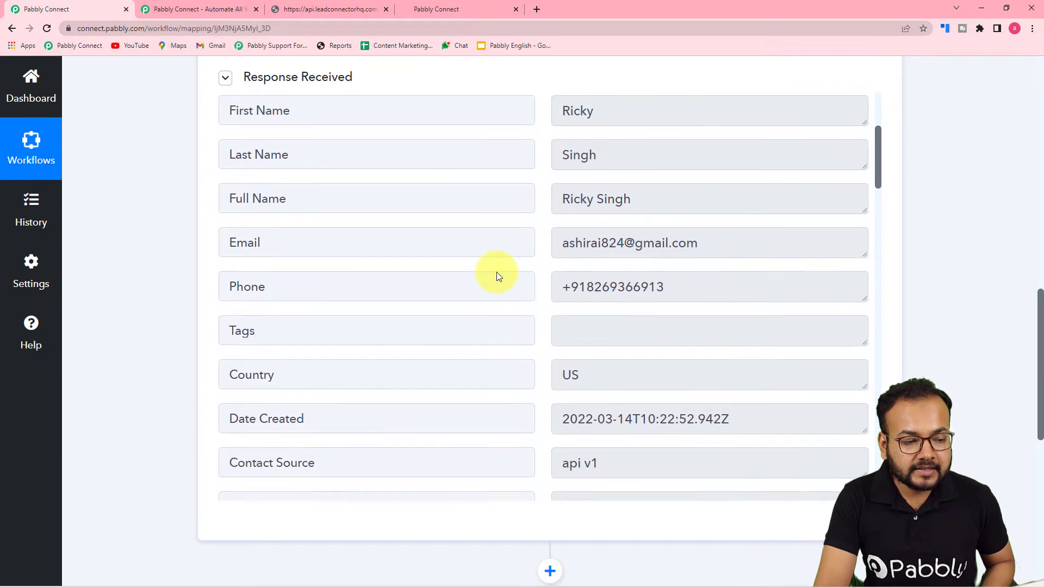
pyautogui.scroll(-6, 439, 292)
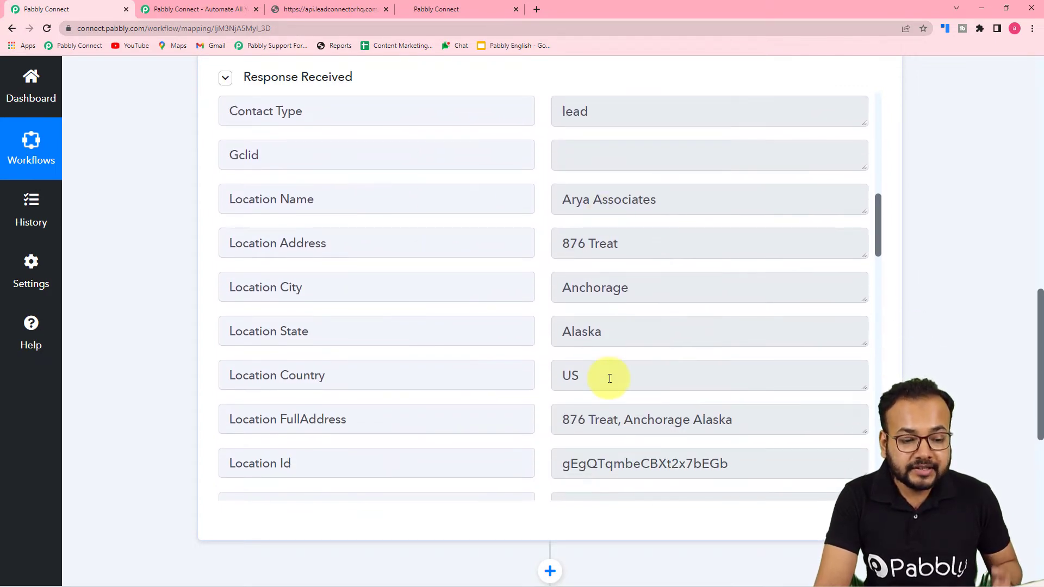
pyautogui.scroll(-7, 609, 377)
pyautogui.scroll(-13, 609, 378)
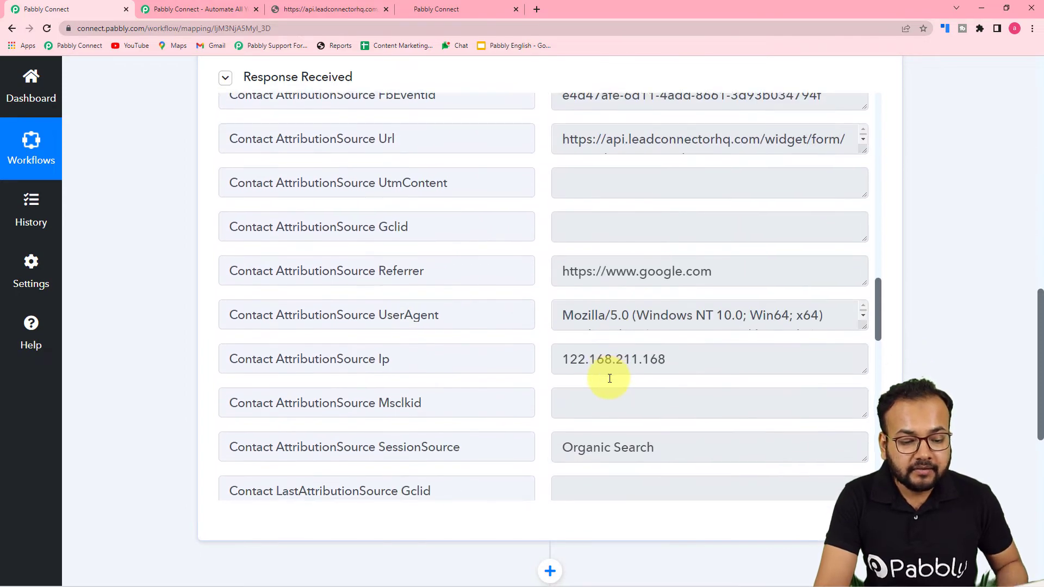
pyautogui.scroll(-10, 609, 378)
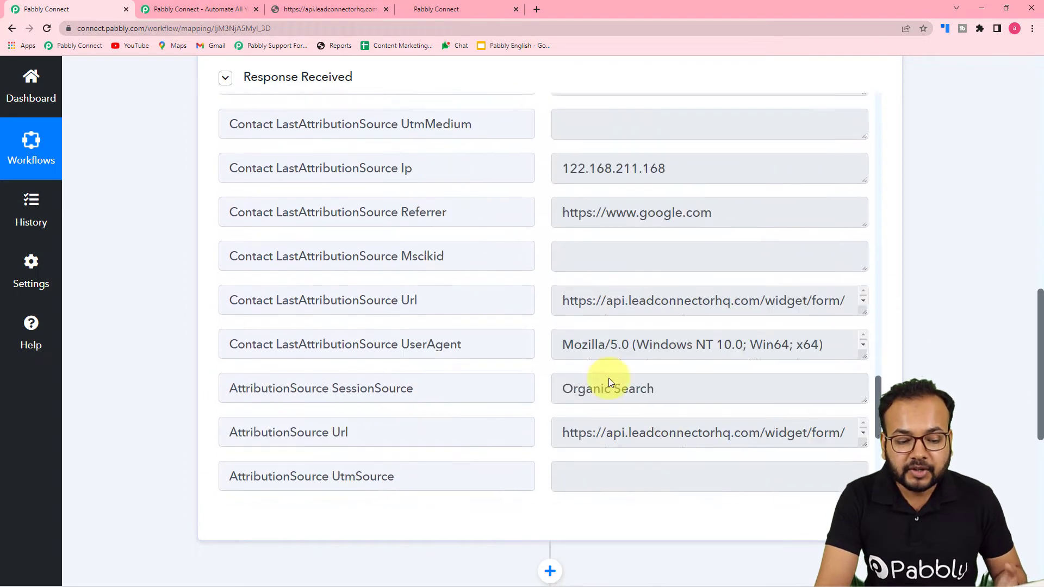
pyautogui.scroll(-1, 608, 377)
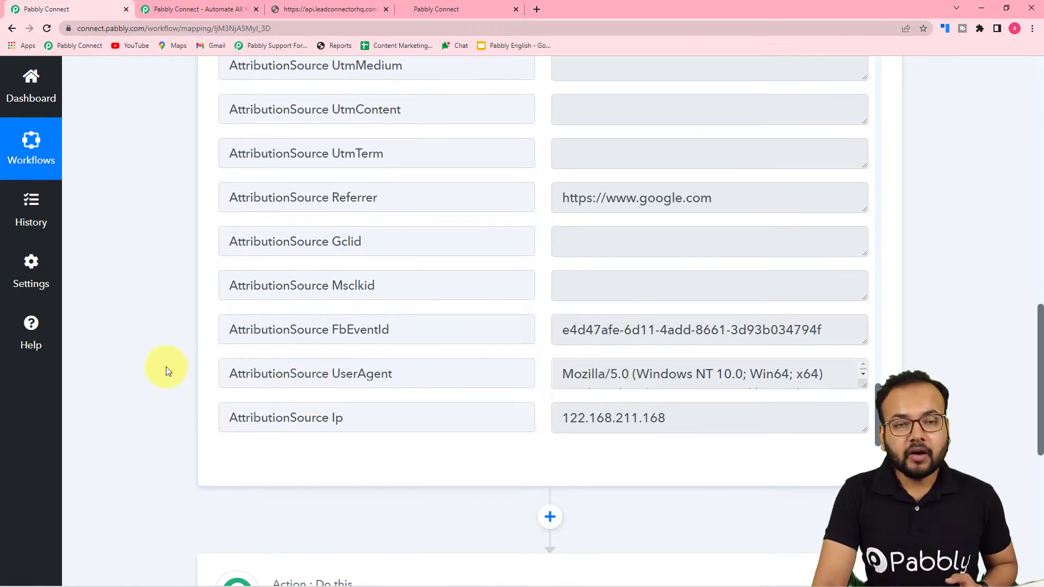
pyautogui.scroll(8, 437, 351)
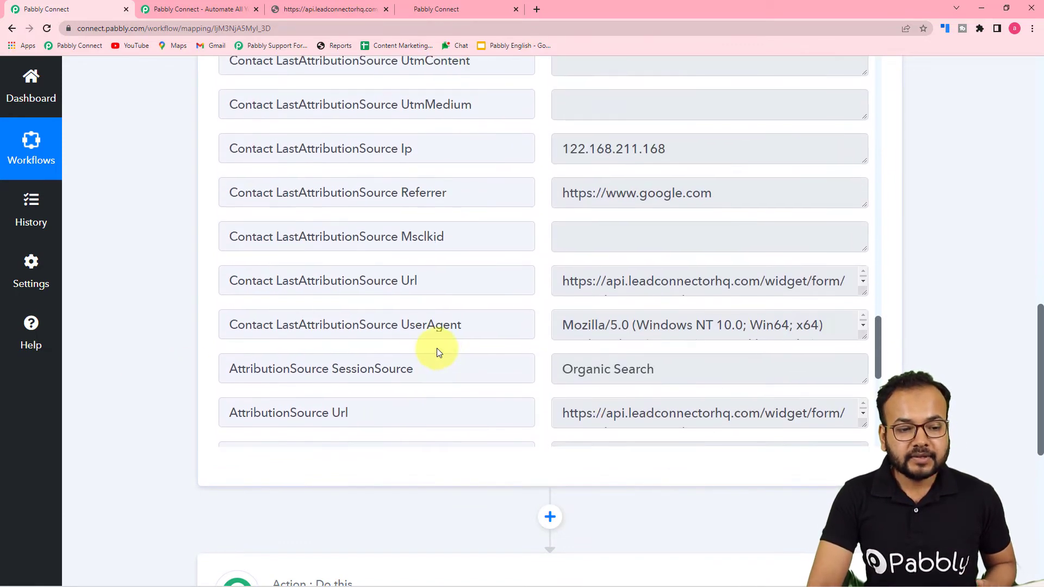
pyautogui.scroll(7, 437, 350)
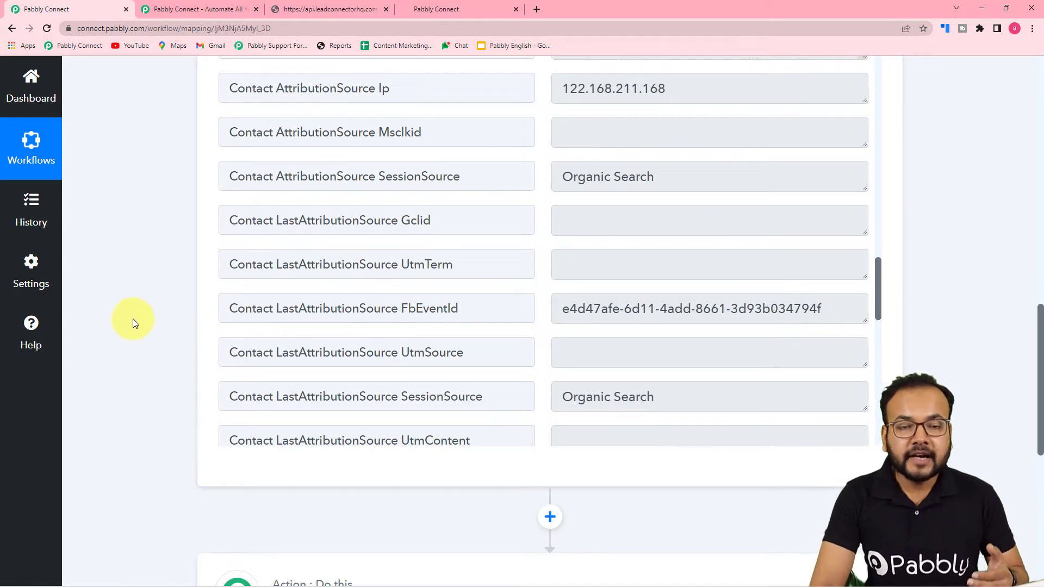
pyautogui.scroll(-6, 136, 324)
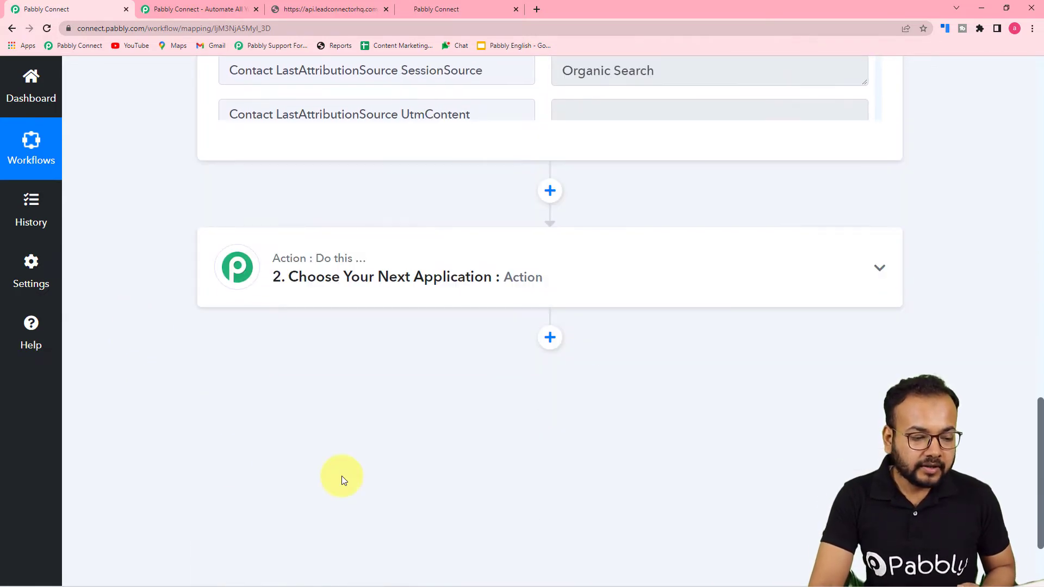
# Step: Search 'signatu', pick Signaturely, and choose the Create Signing Request (with Line Items) event
pyautogui.click(428, 292)
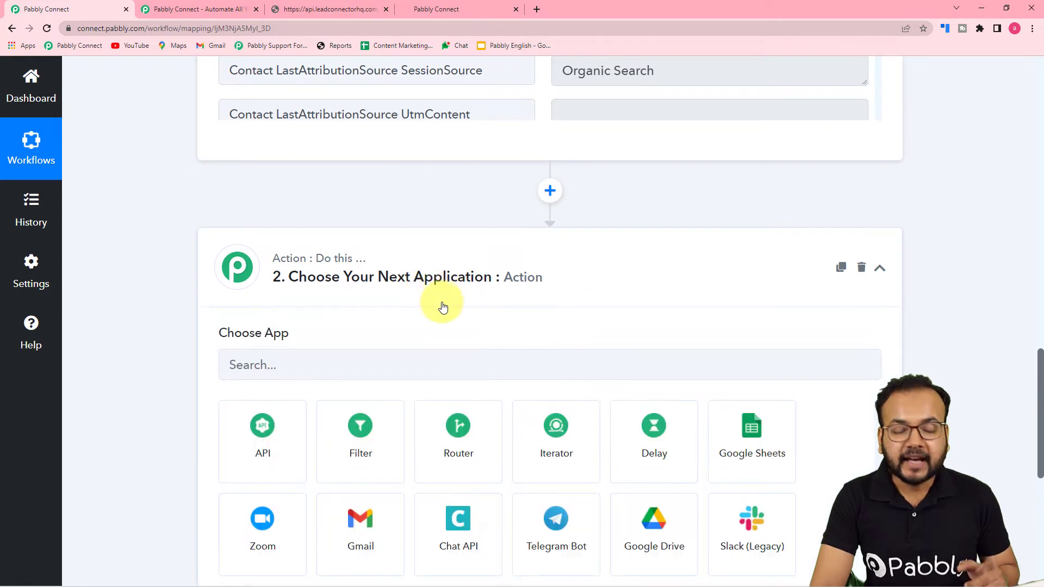
pyautogui.scroll(-2, 443, 305)
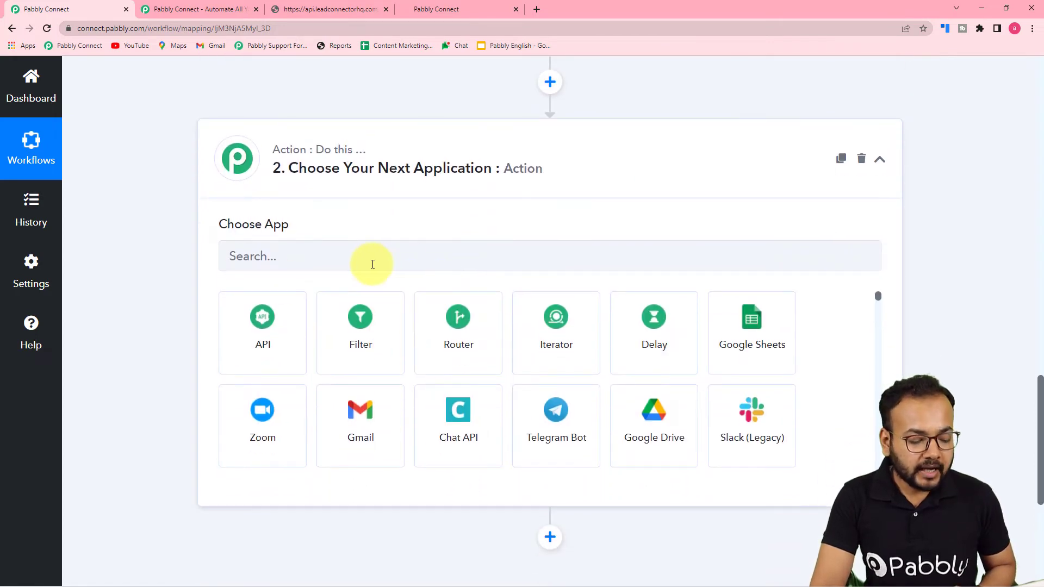
pyautogui.click(376, 262)
pyautogui.write('s')
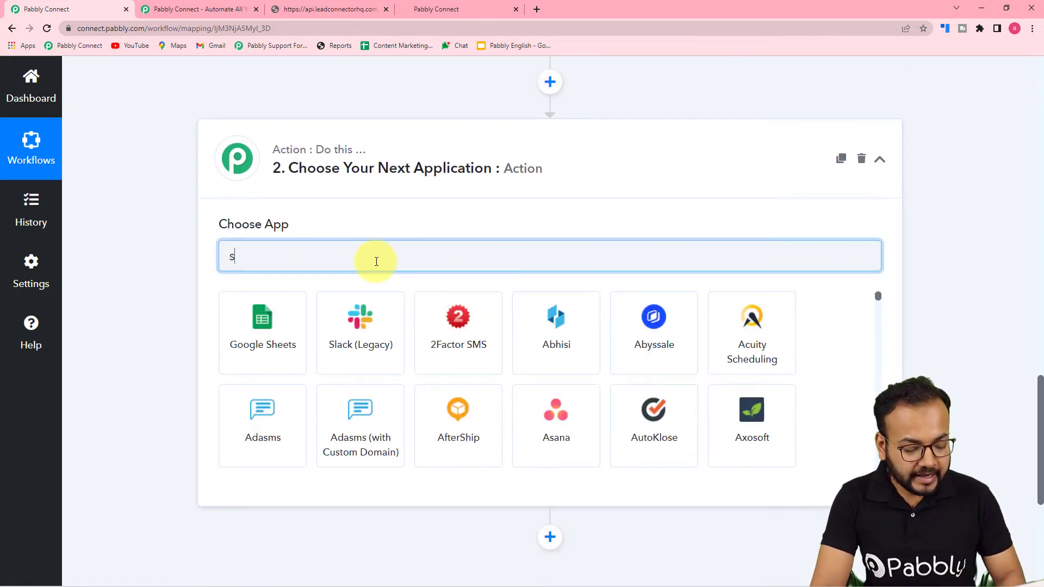
pyautogui.write('ignatur')
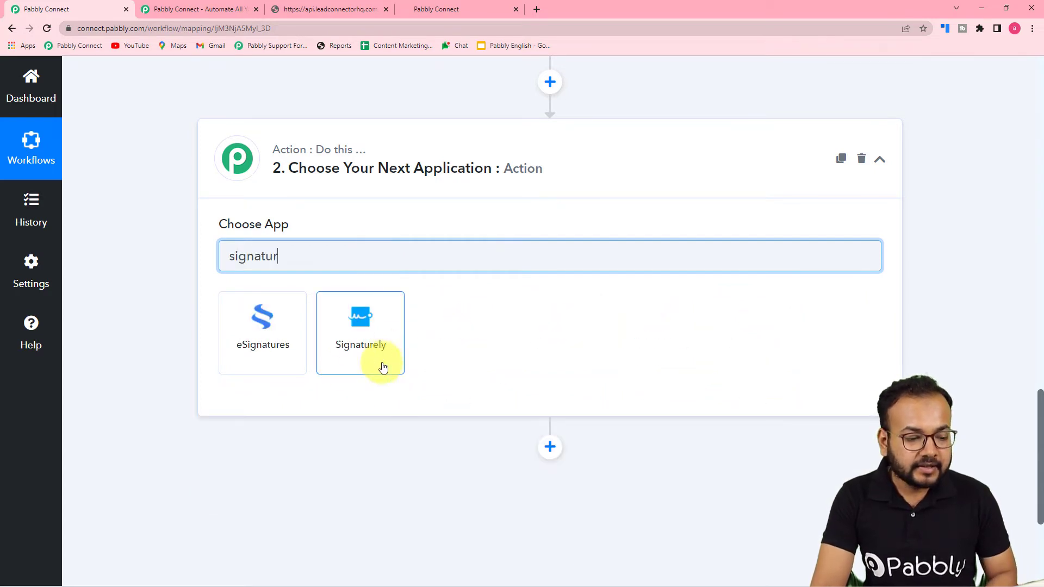
pyautogui.click(364, 351)
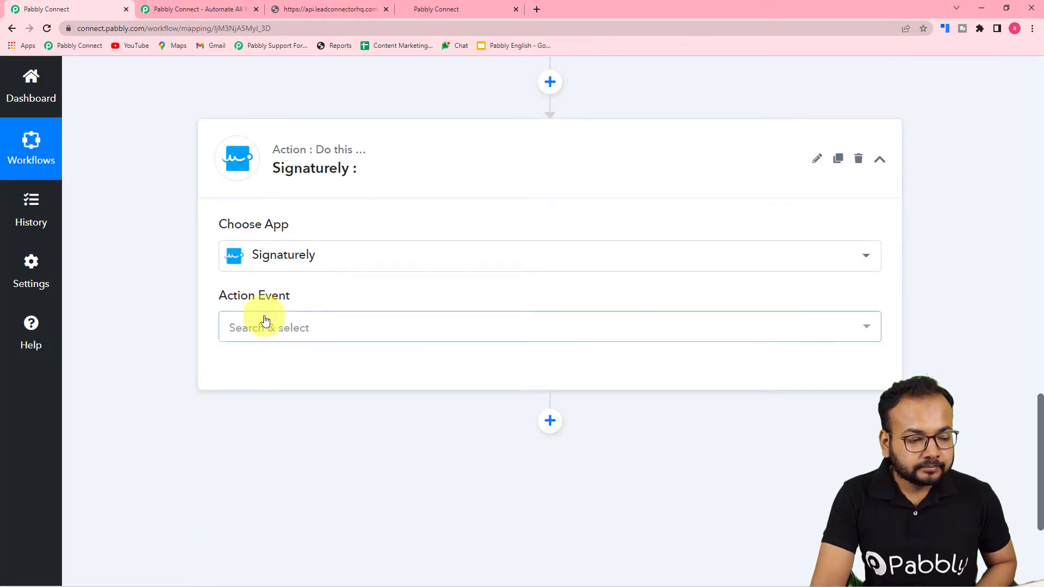
pyautogui.click(278, 328)
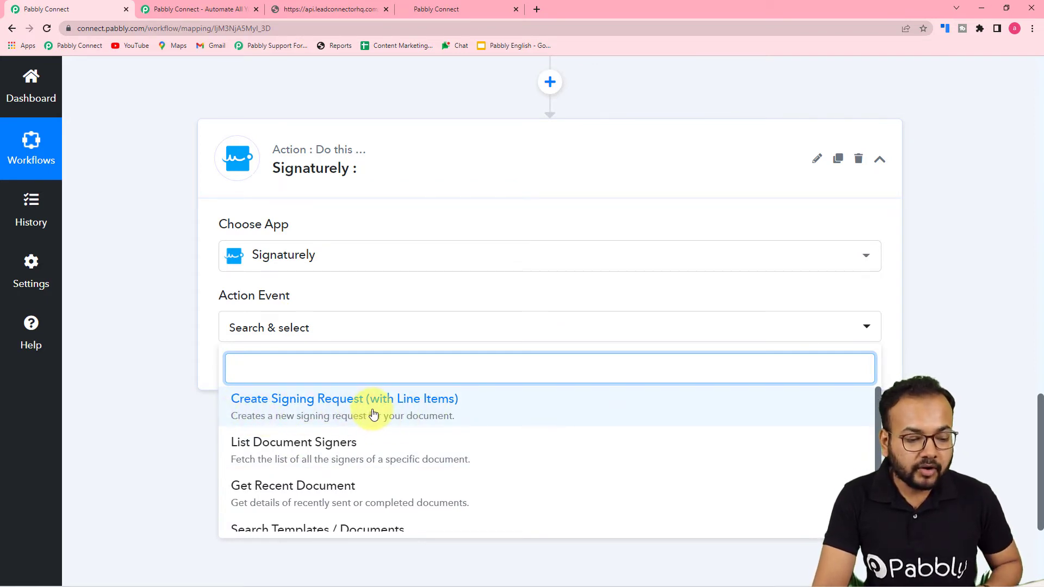
pyautogui.click(372, 415)
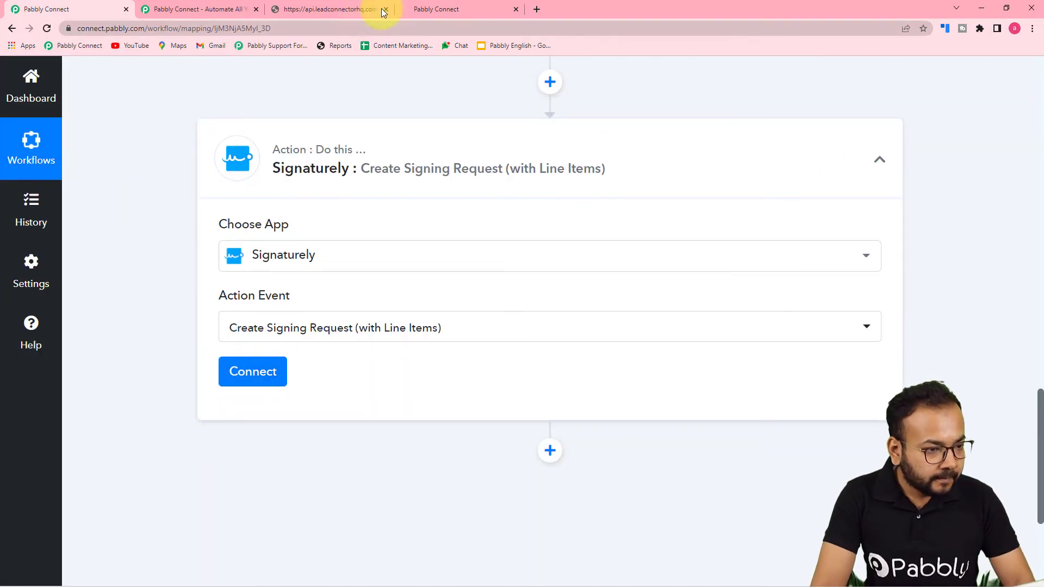
# Step: Start a new Signaturely connection awaiting an API key, then switch to Signaturely's Templates page
pyautogui.click(255, 375)
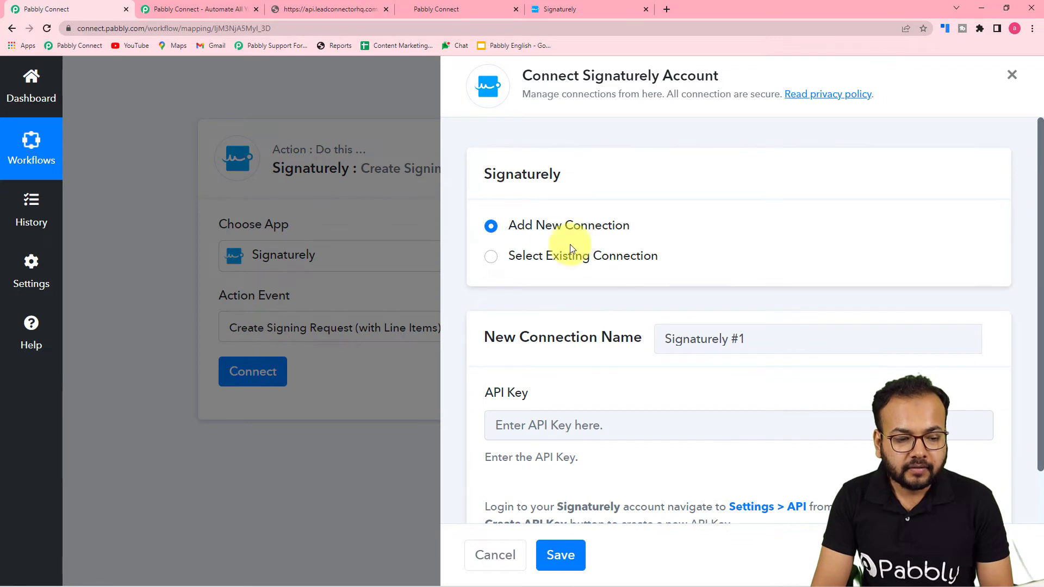
pyautogui.scroll(-1, 555, 242)
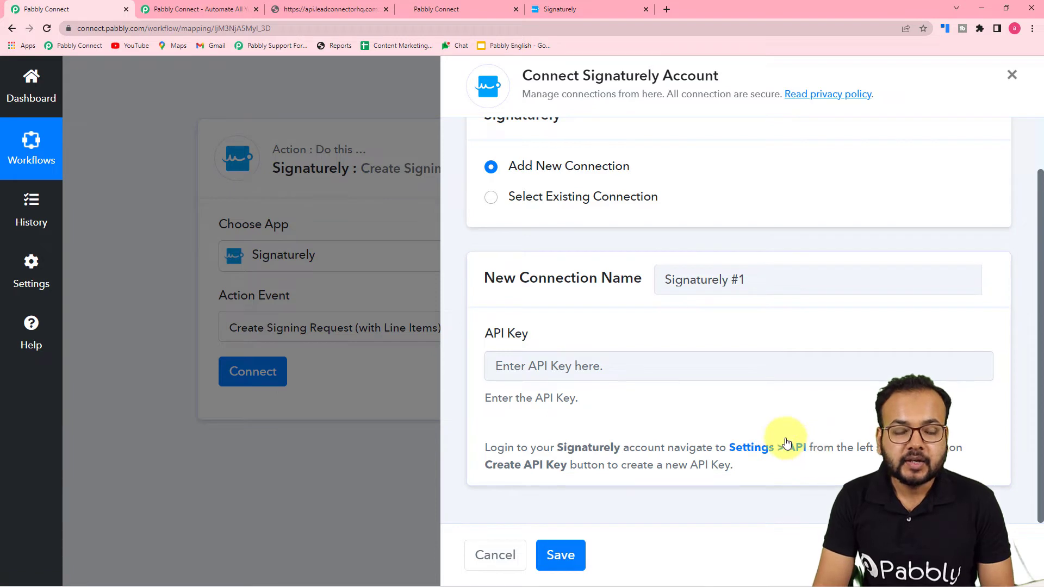
pyautogui.click(549, 9)
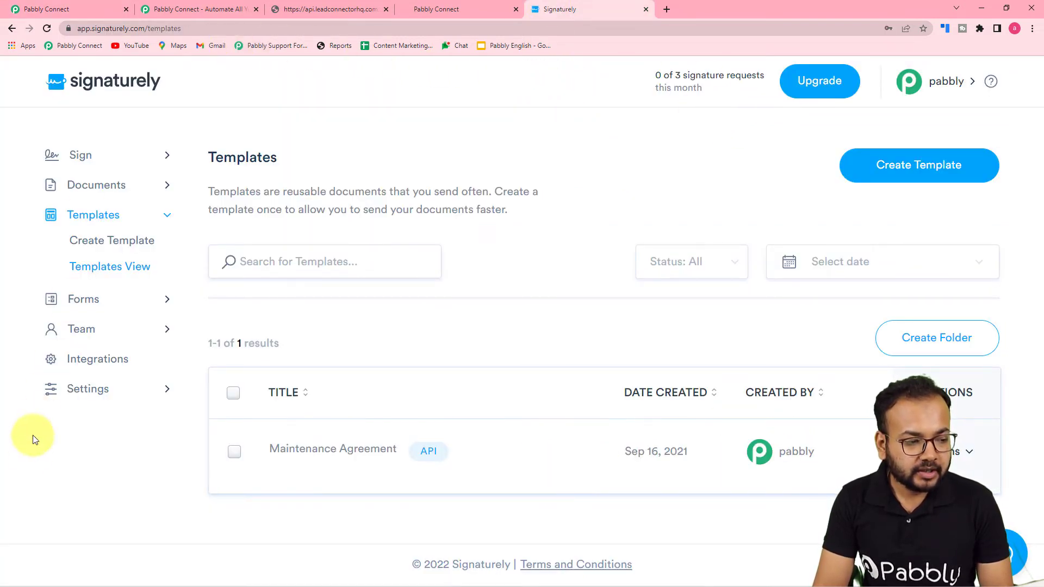
# Step: Under Settings > API, create the 'From High Level' API key and copy its value
pyautogui.click(100, 395)
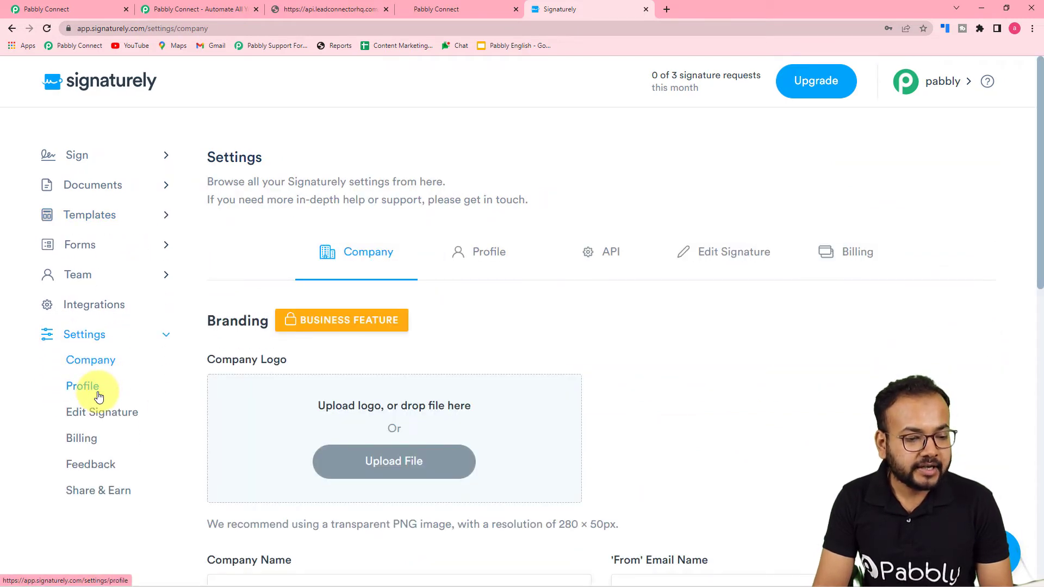
pyautogui.click(610, 258)
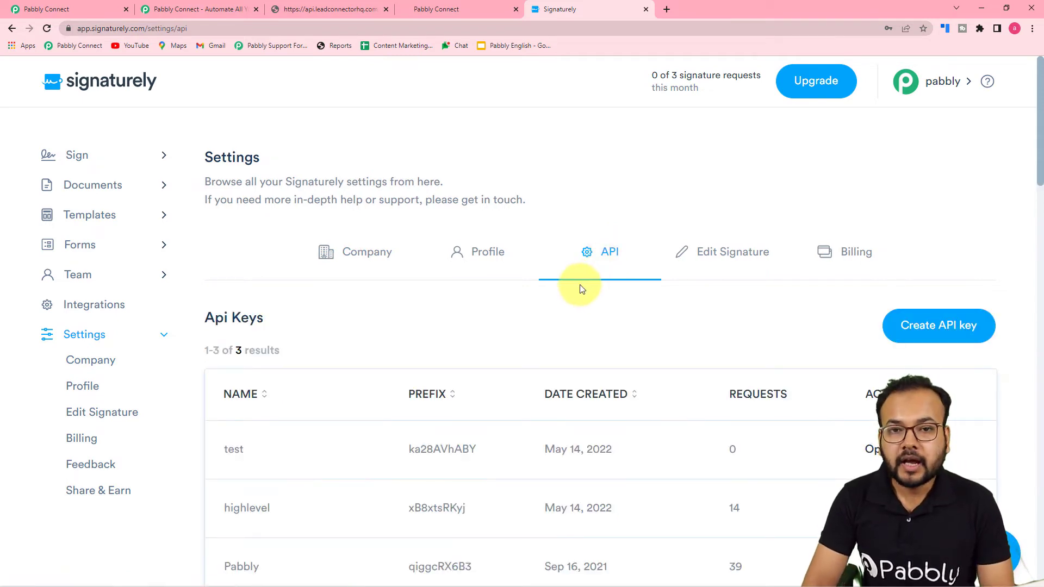
pyautogui.click(941, 326)
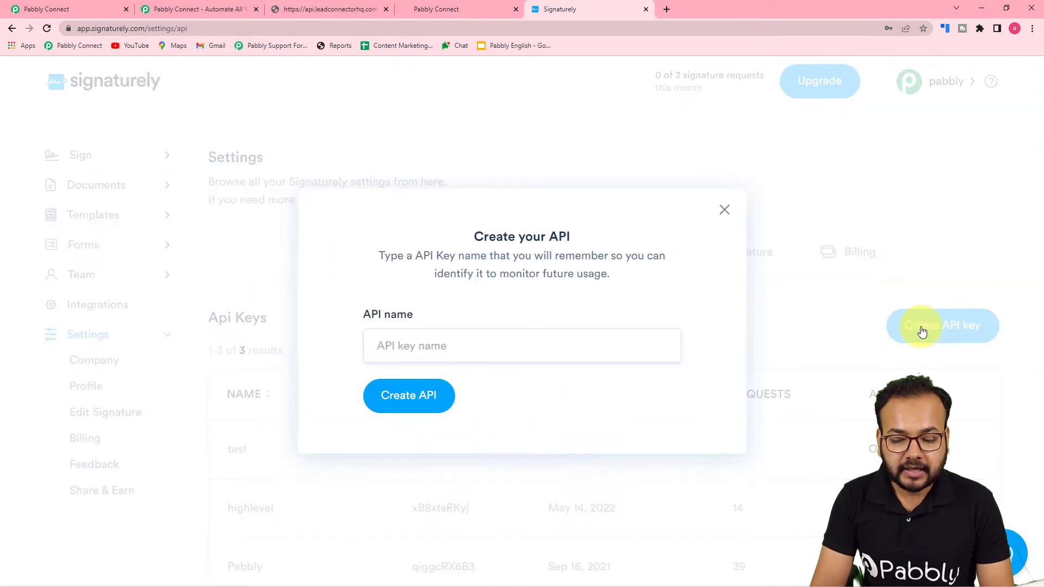
pyautogui.click(578, 349)
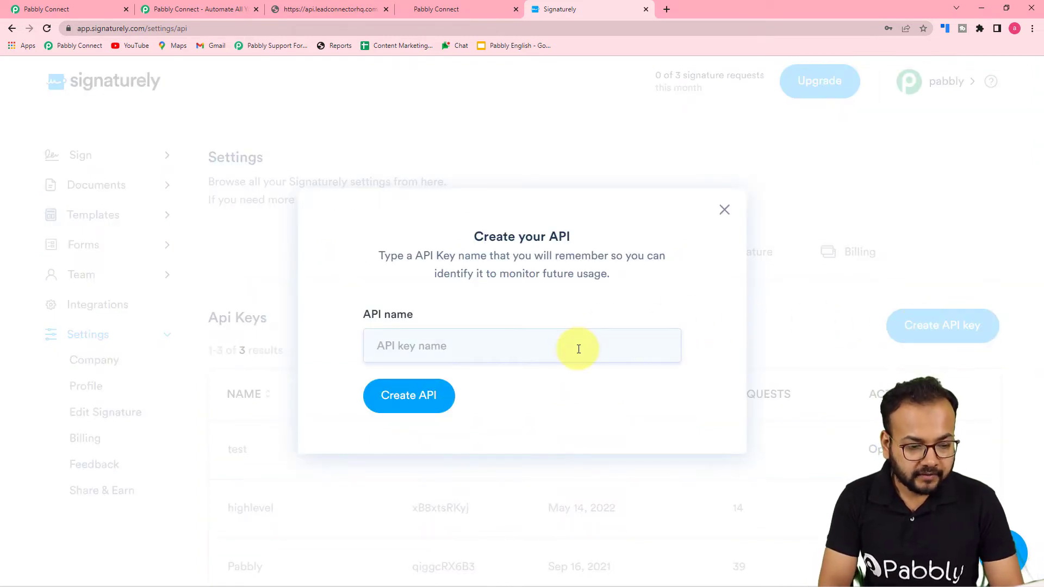
pyautogui.write('From')
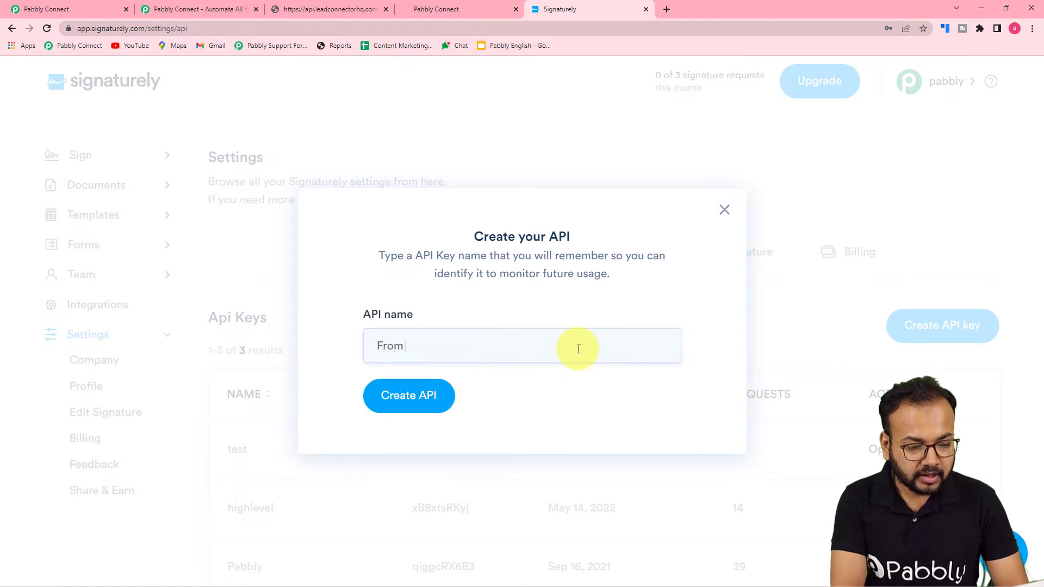
pyautogui.write(' High L')
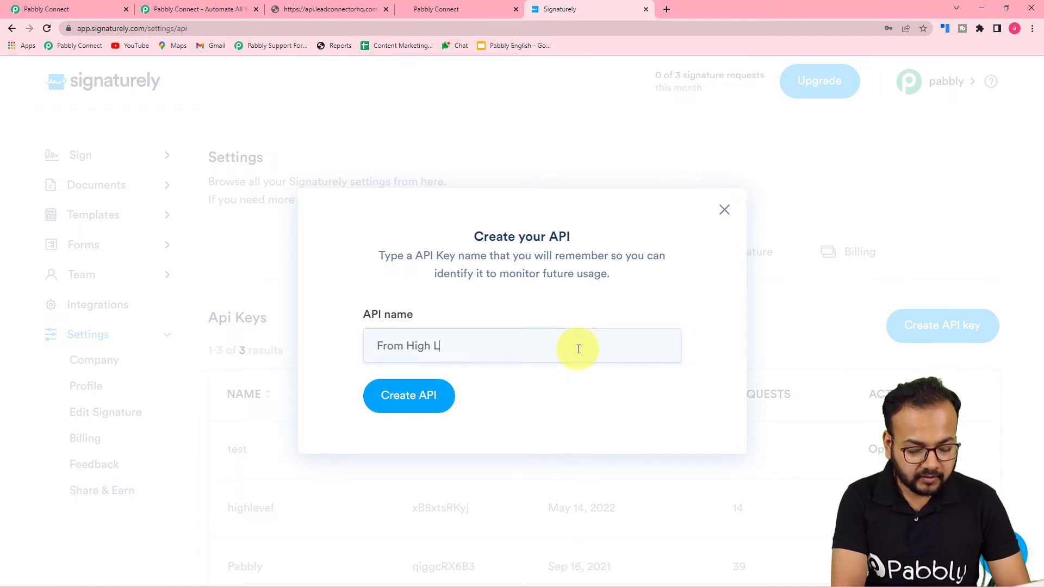
pyautogui.write('evel')
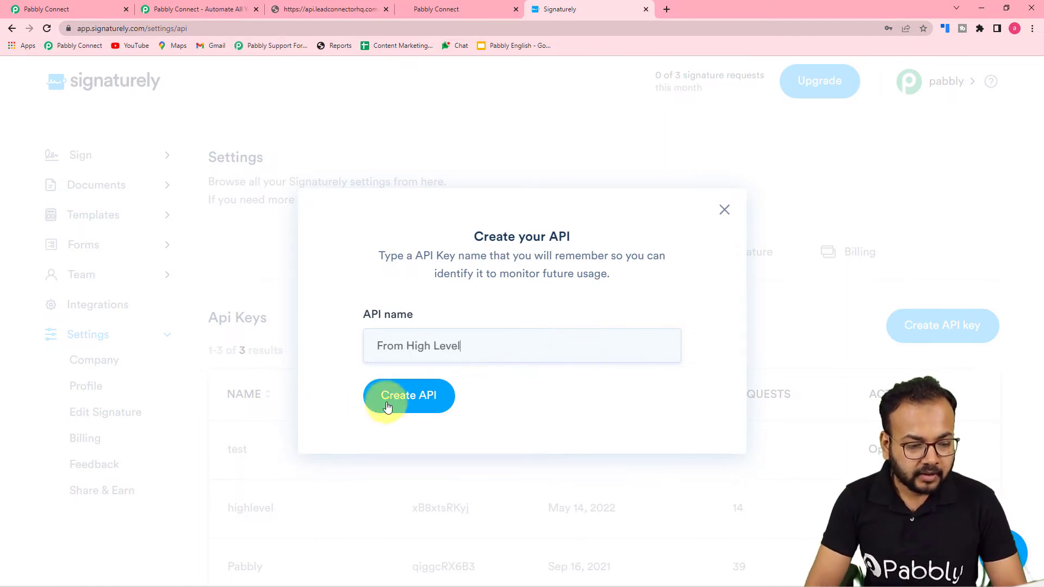
pyautogui.click(393, 396)
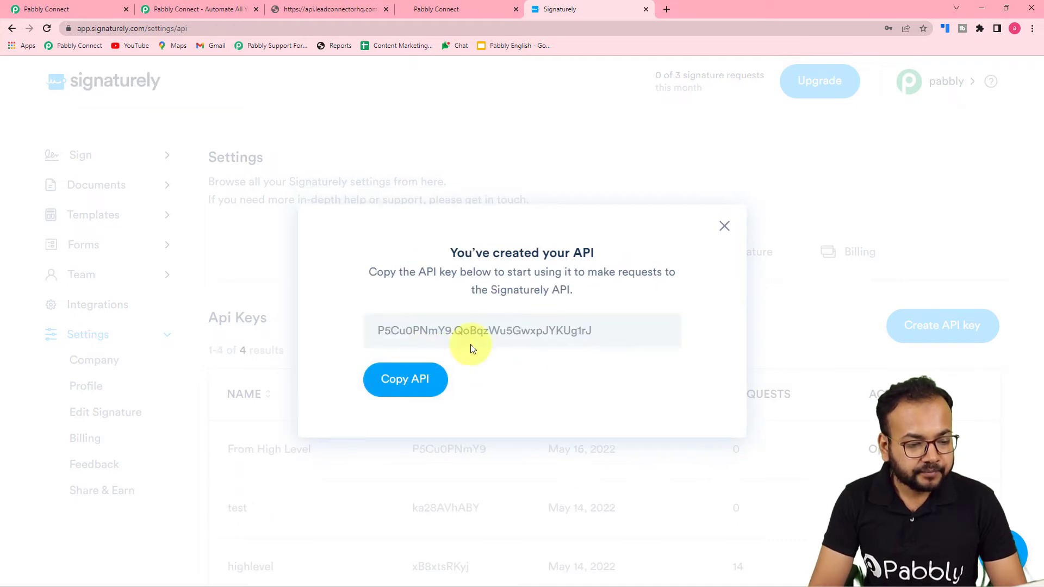
pyautogui.click(401, 377)
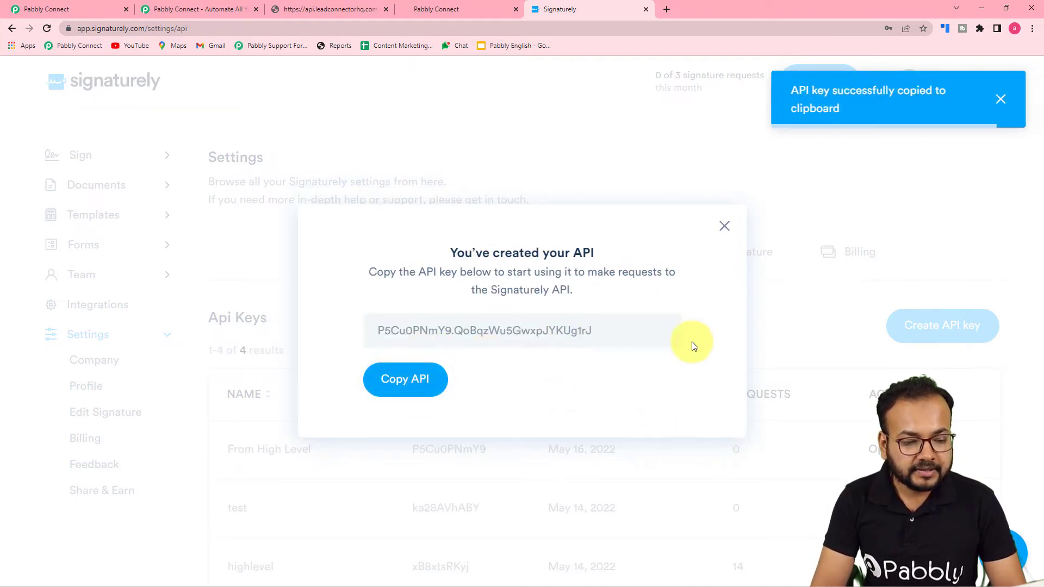
# Step: Paste the copied API key into Pabbly's Signaturely connection and save it
pyautogui.click(98, 9)
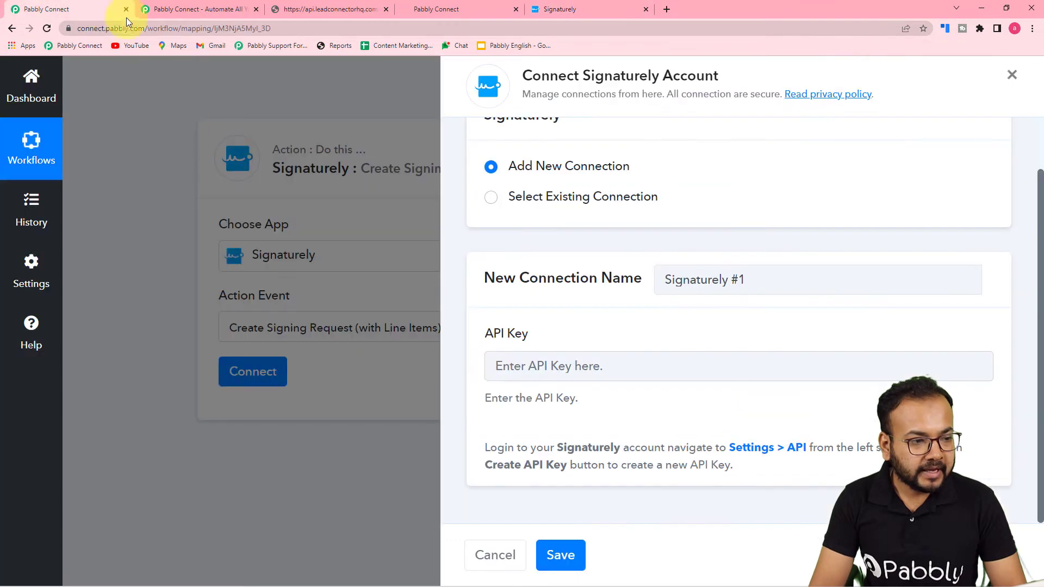
pyautogui.rightClick(542, 373)
pyautogui.click(565, 470)
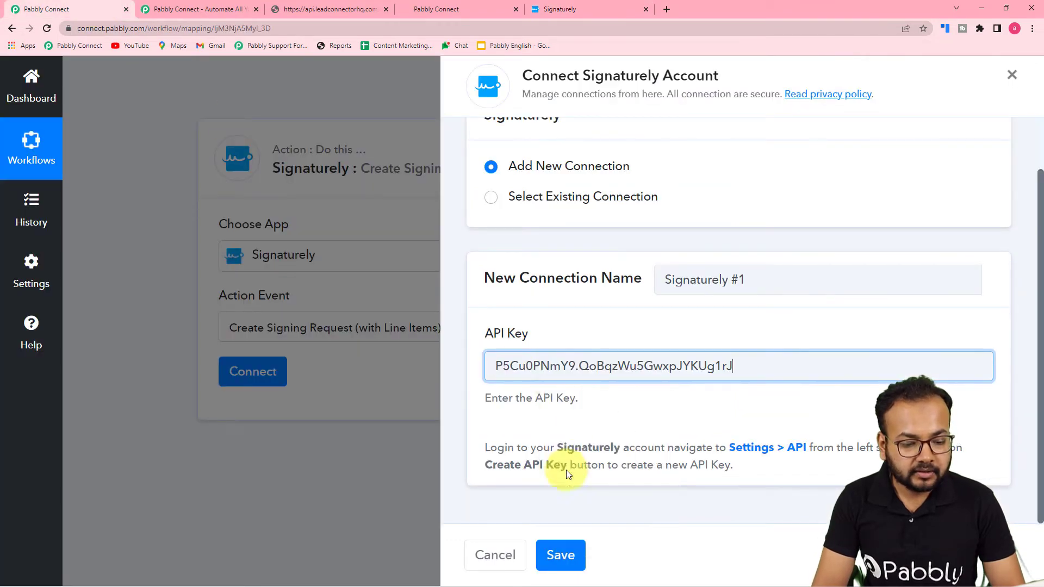
pyautogui.click(563, 552)
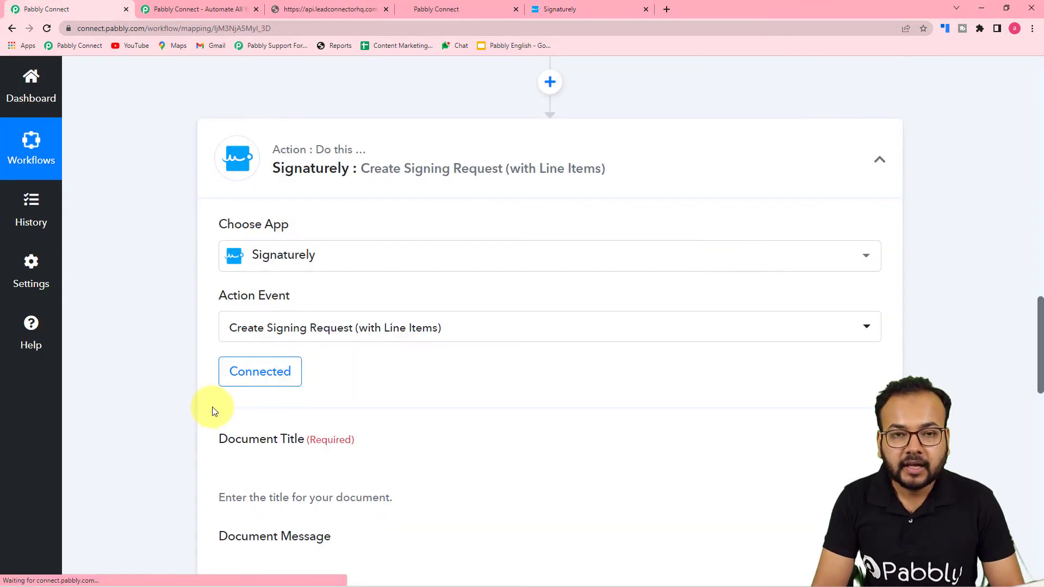
# Step: Start the Document Title with 'New Contract for'
pyautogui.scroll(-2, 153, 375)
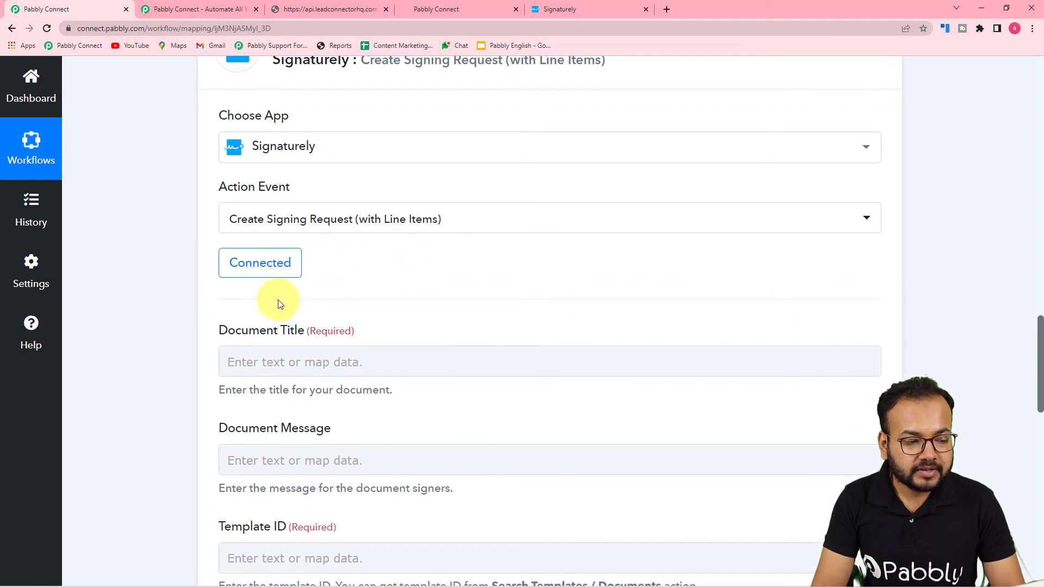
pyautogui.scroll(-2, 326, 304)
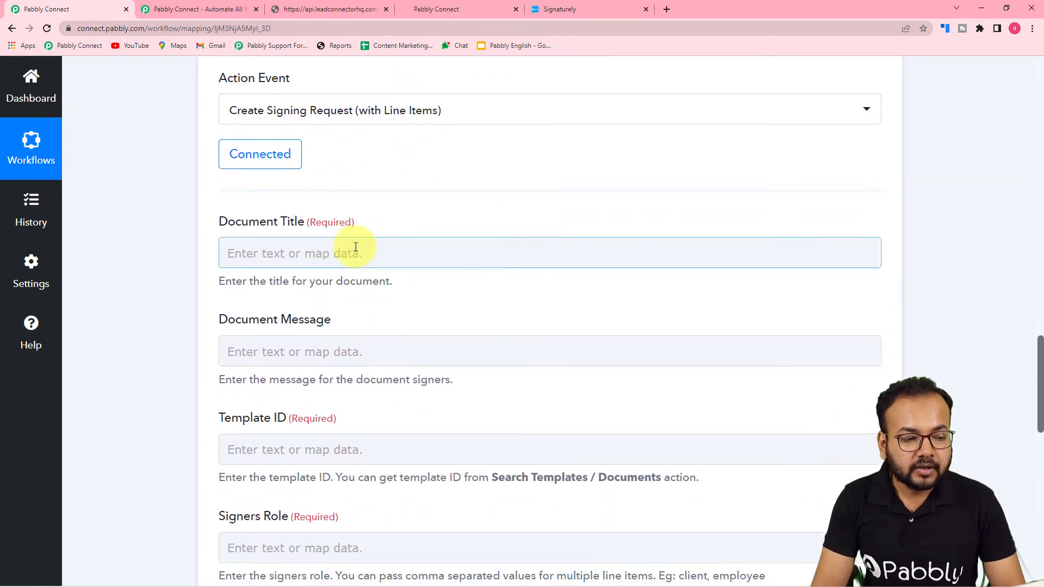
pyautogui.click(396, 265)
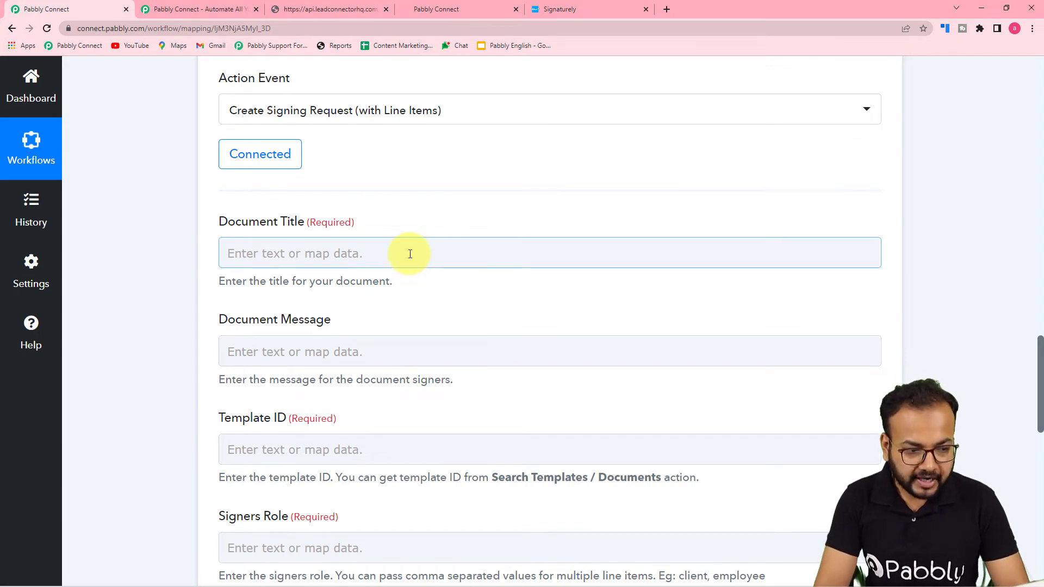
pyautogui.click(410, 254)
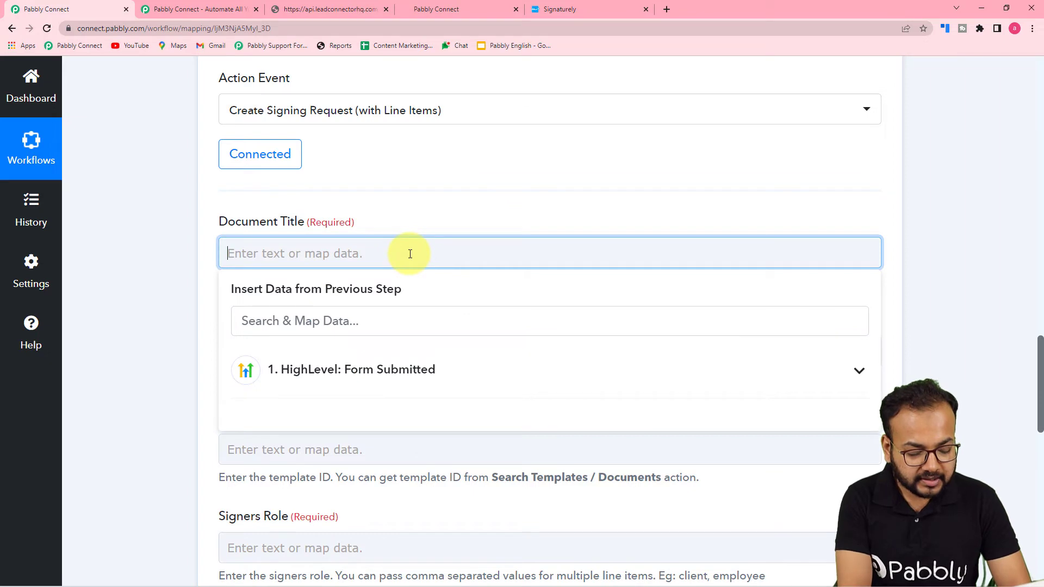
pyautogui.write('New Contract for')
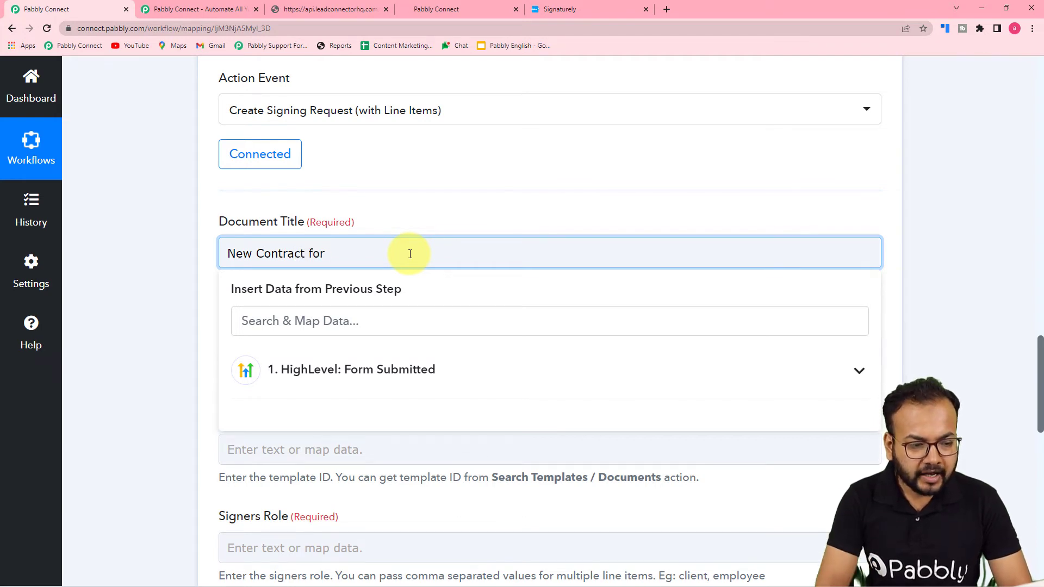
pyautogui.scroll(-2, 400, 257)
pyautogui.click(456, 201)
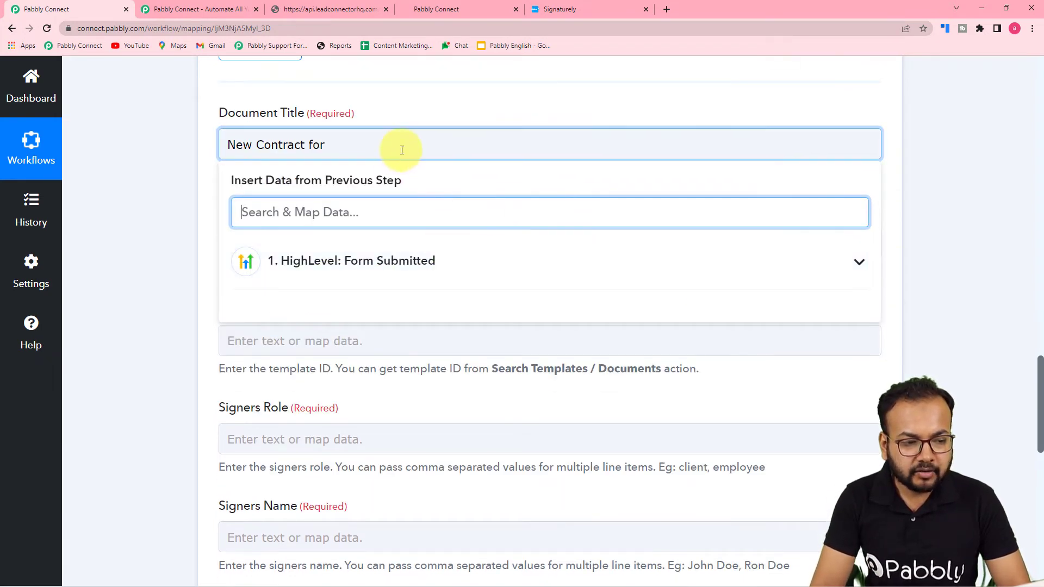
pyautogui.click(927, 148)
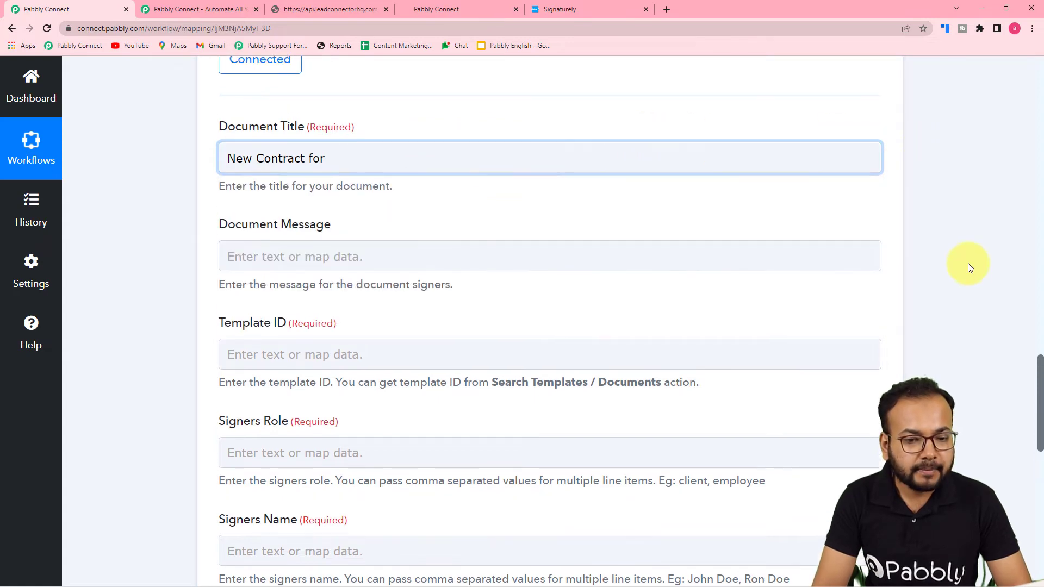
pyautogui.scroll(10, 968, 278)
pyautogui.scroll(4, 427, 239)
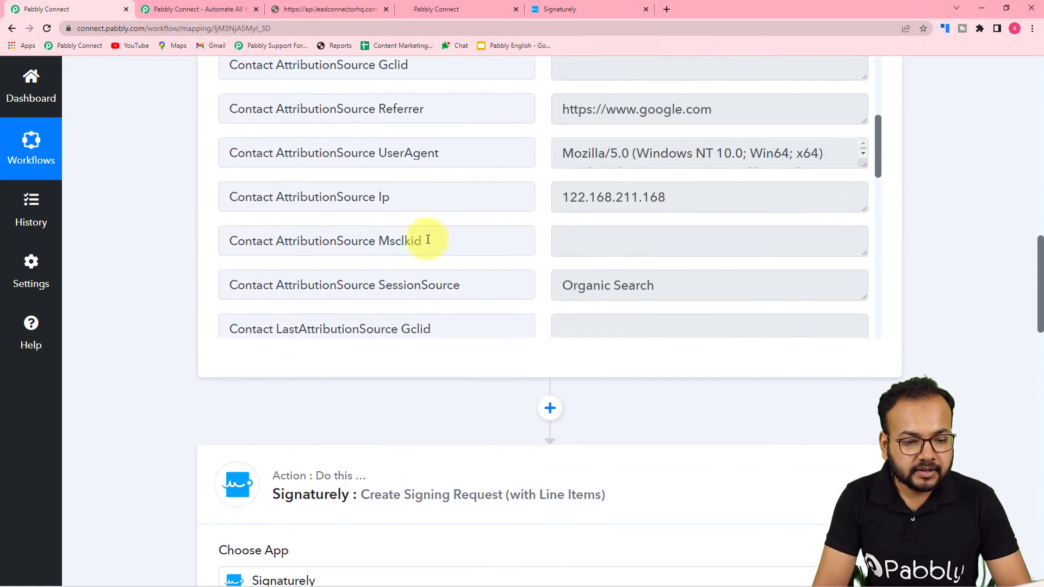
pyautogui.scroll(4, 167, 243)
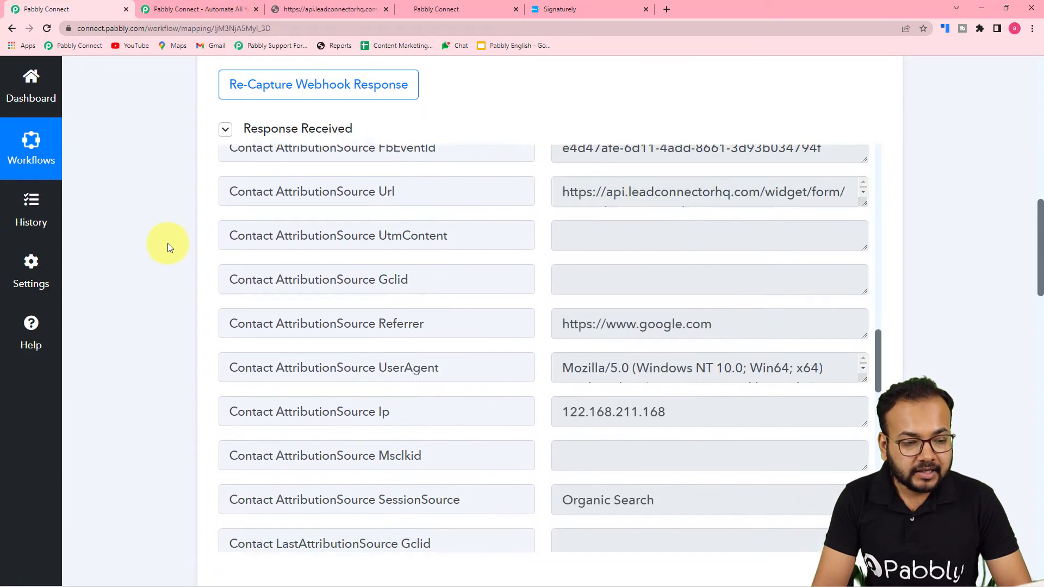
pyautogui.scroll(1, 167, 242)
pyautogui.scroll(10, 412, 313)
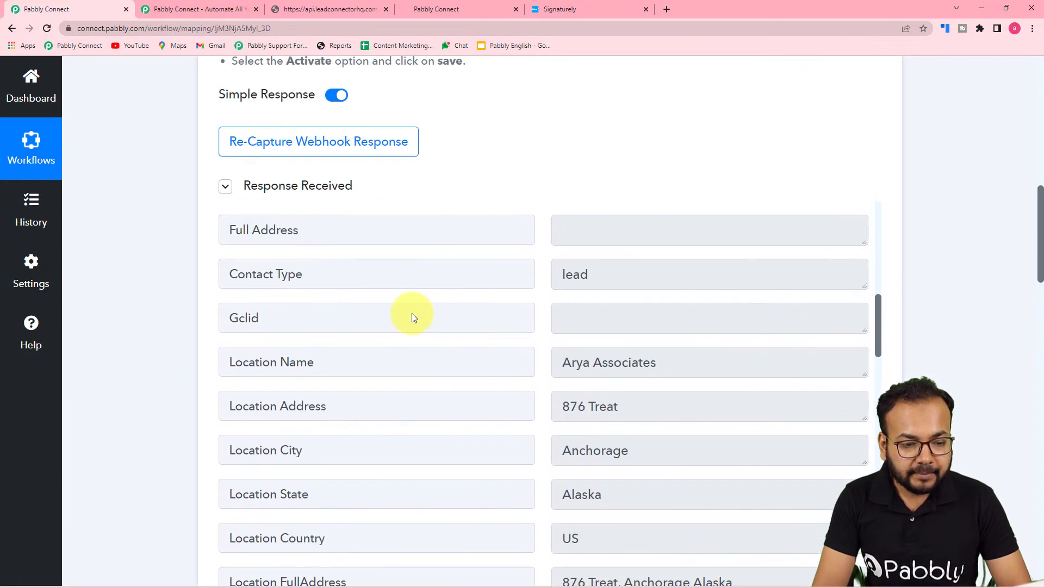
pyautogui.scroll(10, 412, 313)
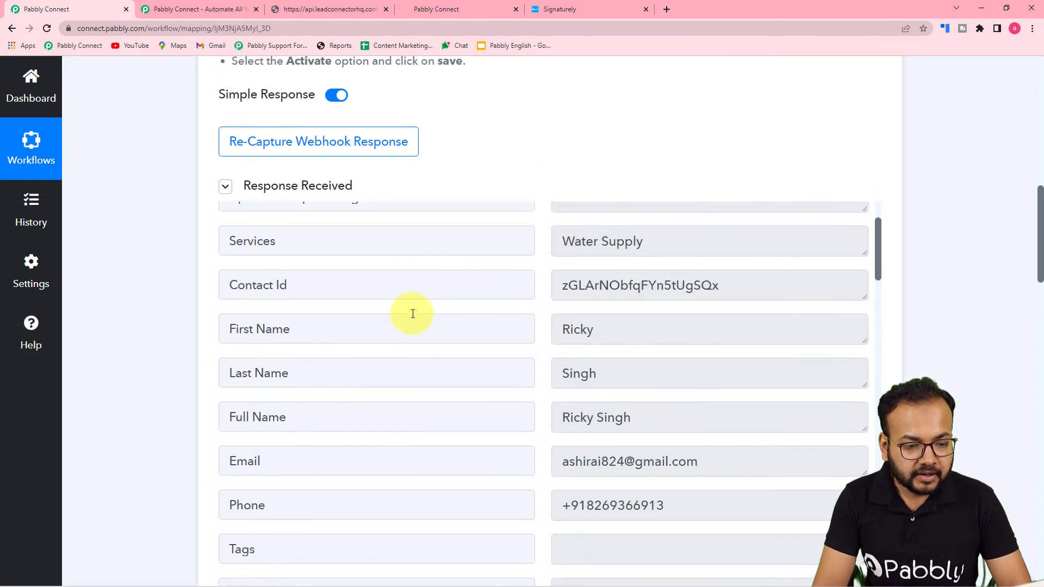
pyautogui.scroll(1, 419, 315)
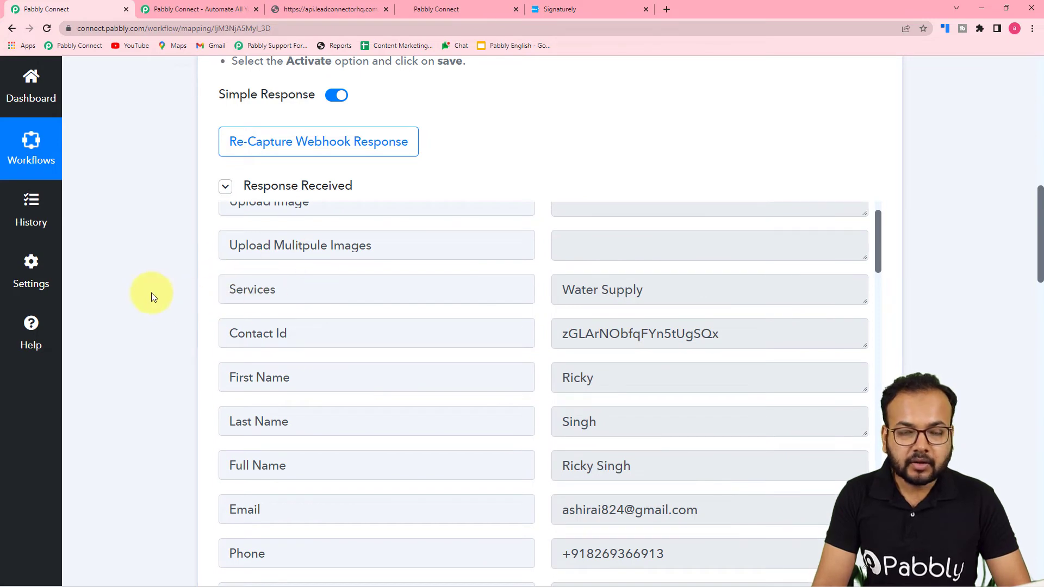
pyautogui.scroll(-1, 151, 293)
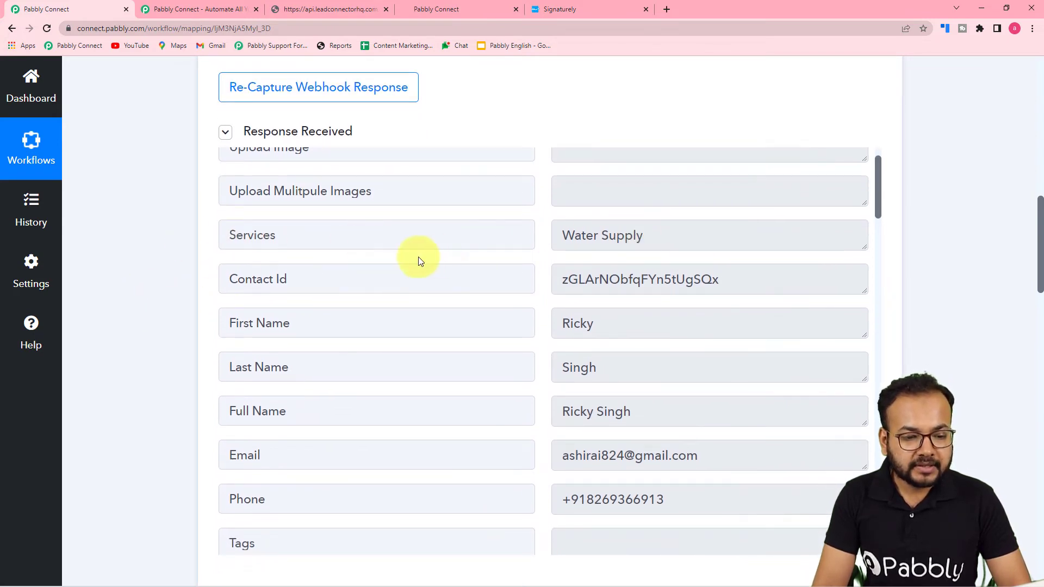
pyautogui.scroll(-2, 190, 279)
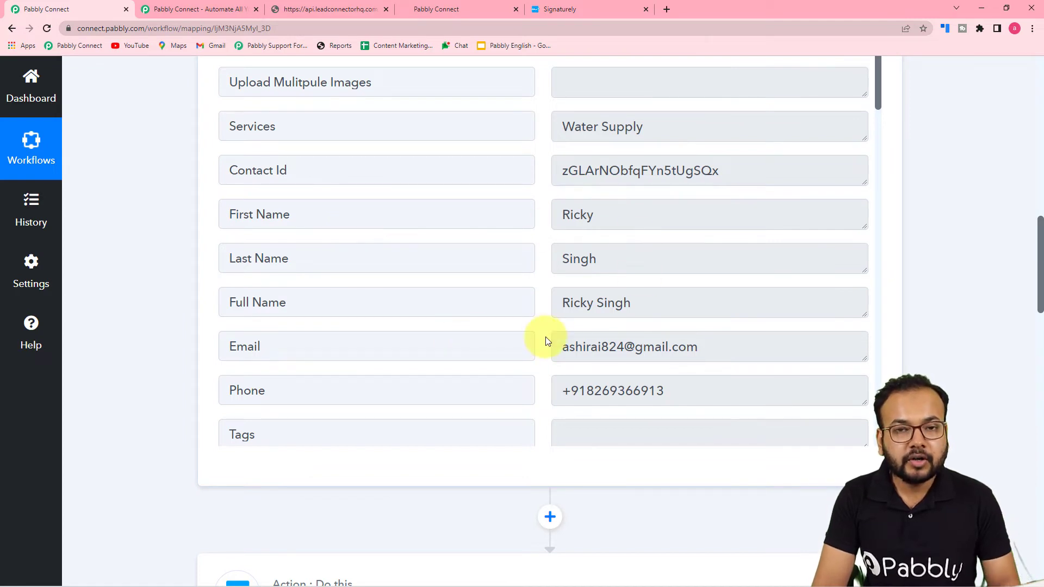
pyautogui.scroll(-2, 174, 326)
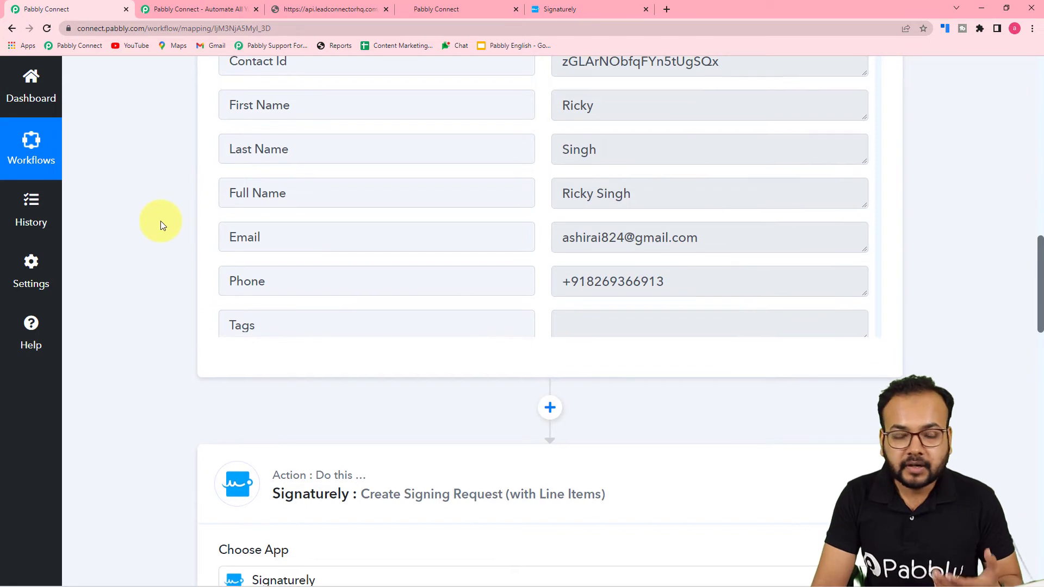
pyautogui.scroll(-5, 161, 223)
pyautogui.scroll(-9, 155, 226)
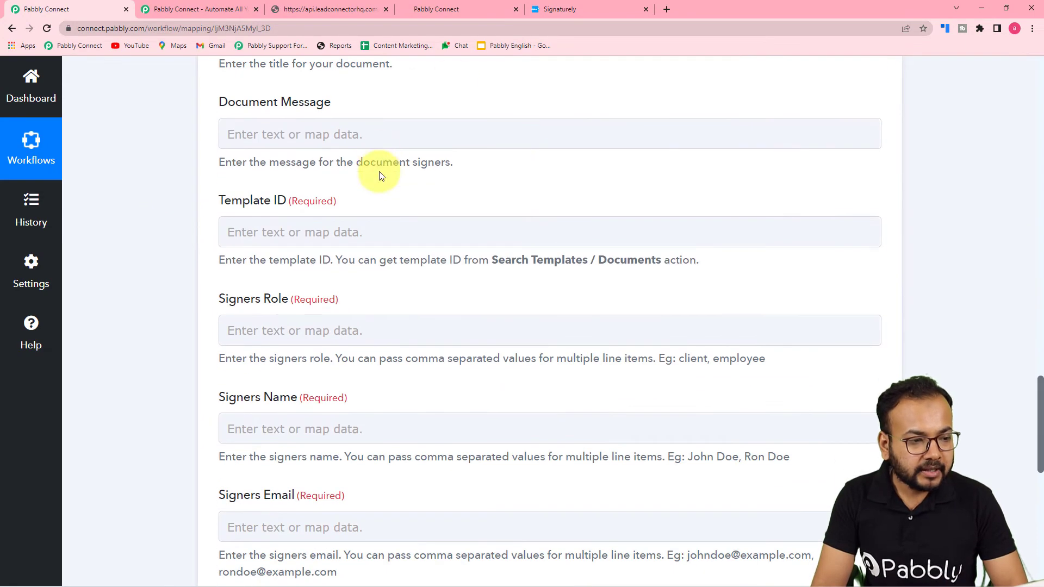
pyautogui.scroll(3, 315, 198)
# Step: Append the HighLevel form's '1. Full Name' to the Document Title after 'New Contract for'
pyautogui.click(331, 200)
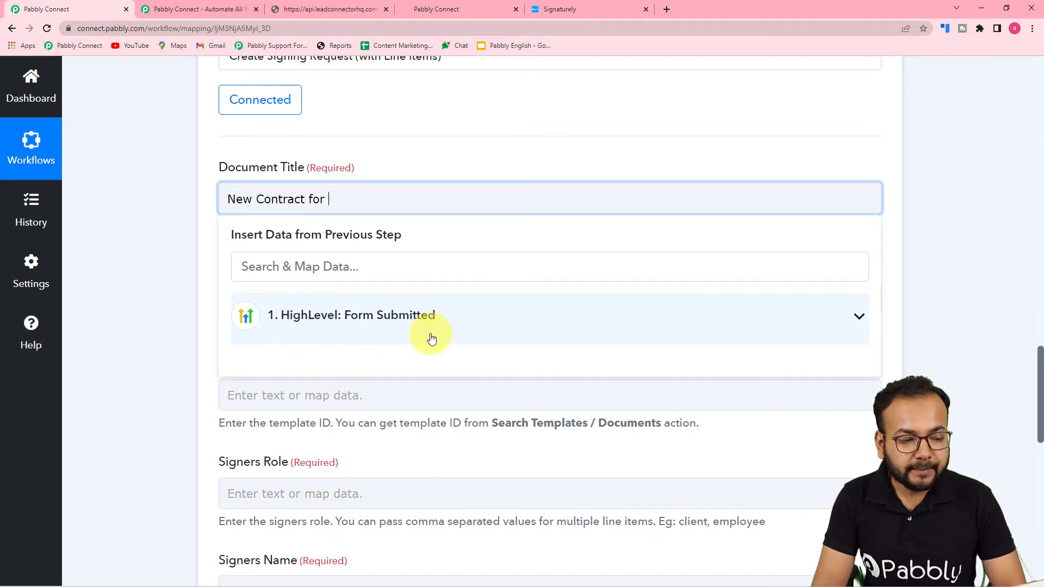
pyautogui.click(408, 328)
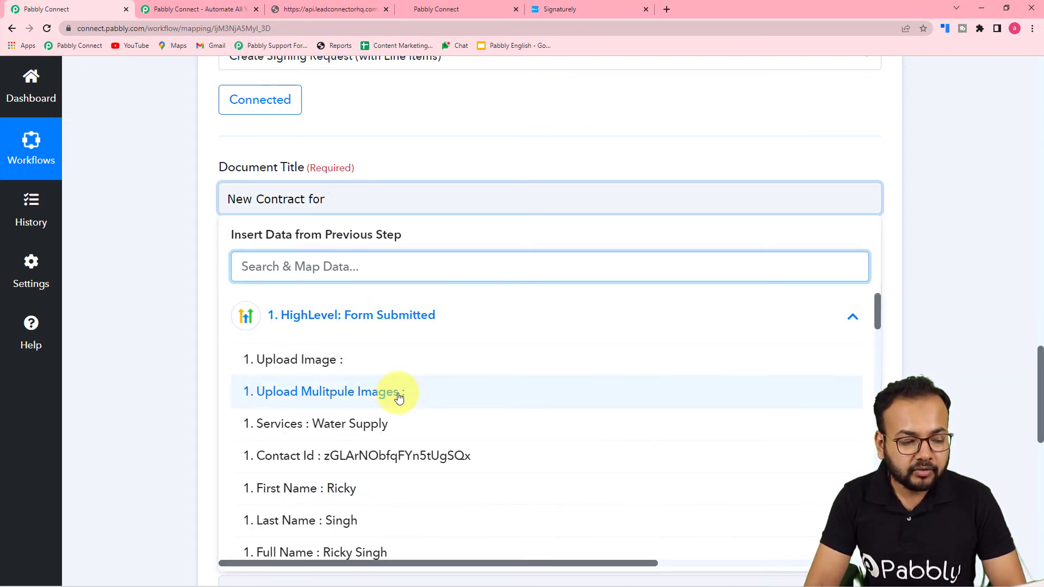
pyautogui.scroll(-4, 398, 397)
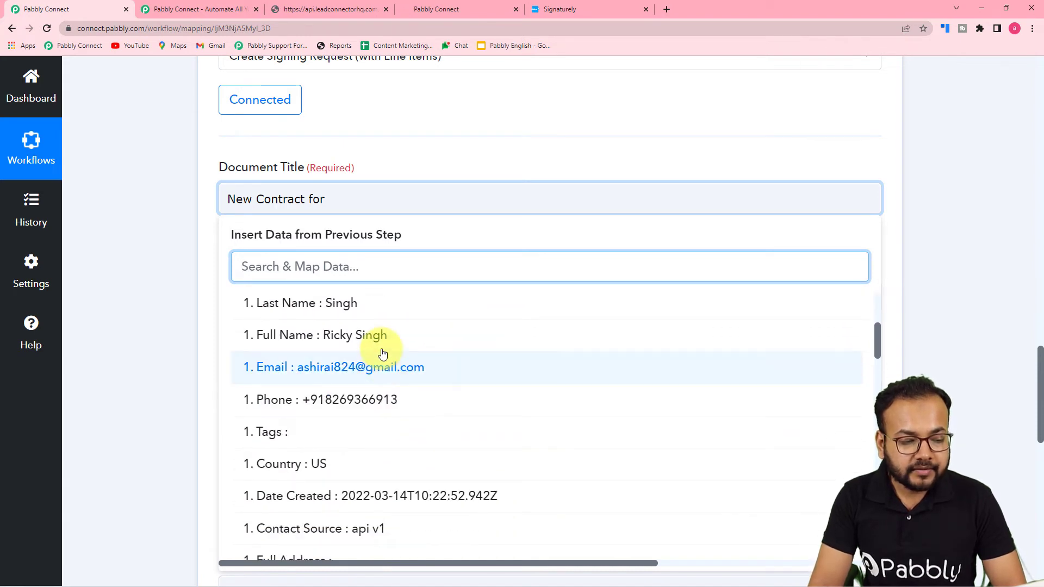
pyautogui.click(338, 334)
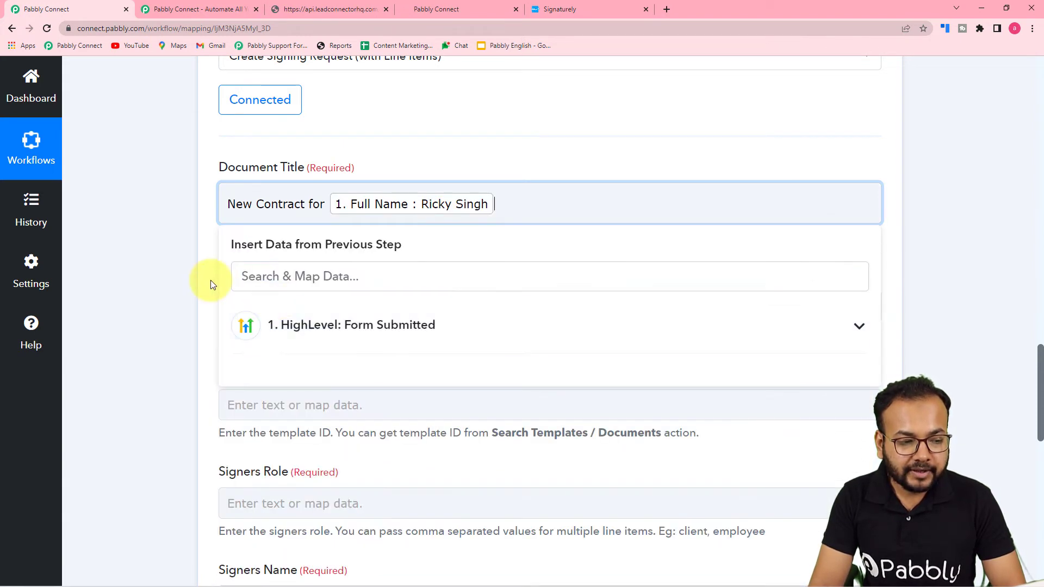
pyautogui.click(155, 273)
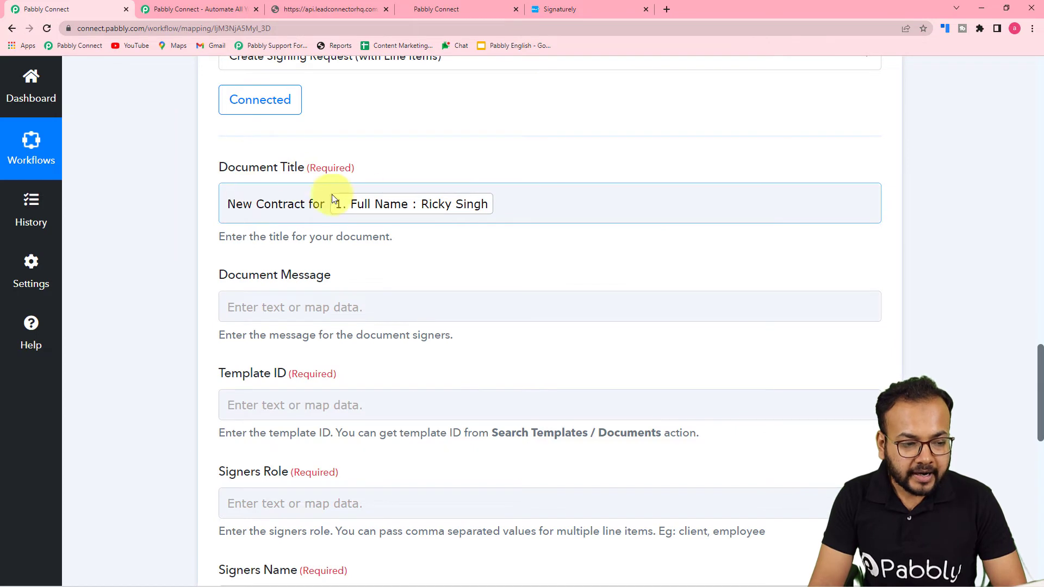
# Step: Enter the Document Message 'Please Sign this Document to avail our services.'
pyautogui.scroll(-3, 410, 211)
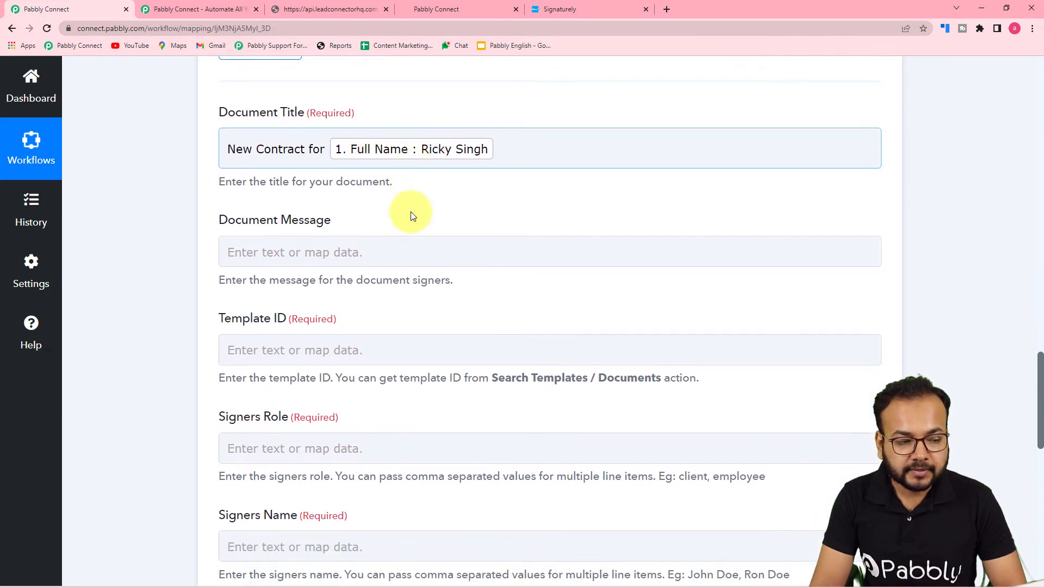
pyautogui.click(422, 143)
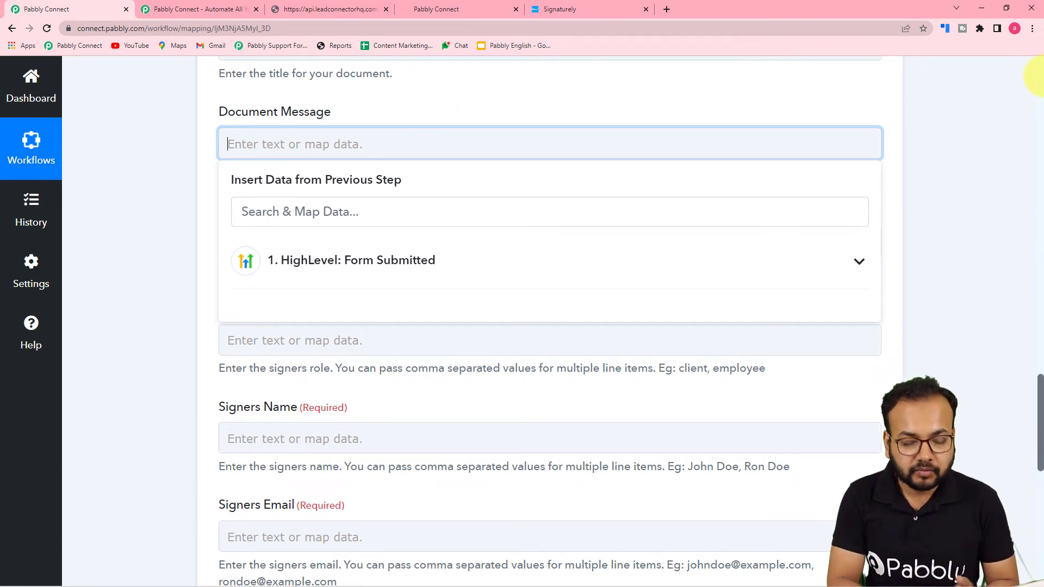
pyautogui.write('Ple')
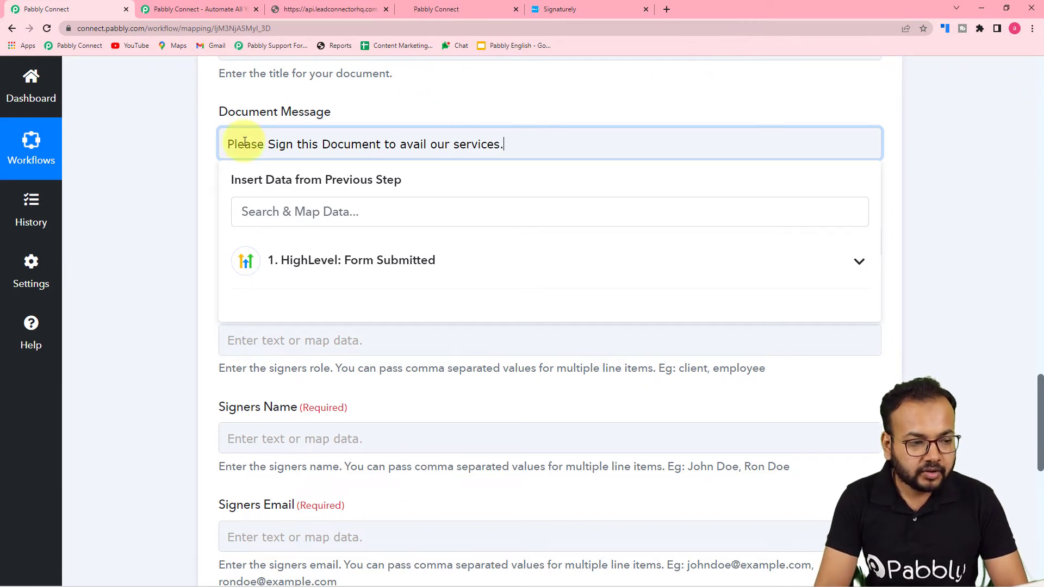
pyautogui.click(161, 140)
pyautogui.scroll(-3, 162, 140)
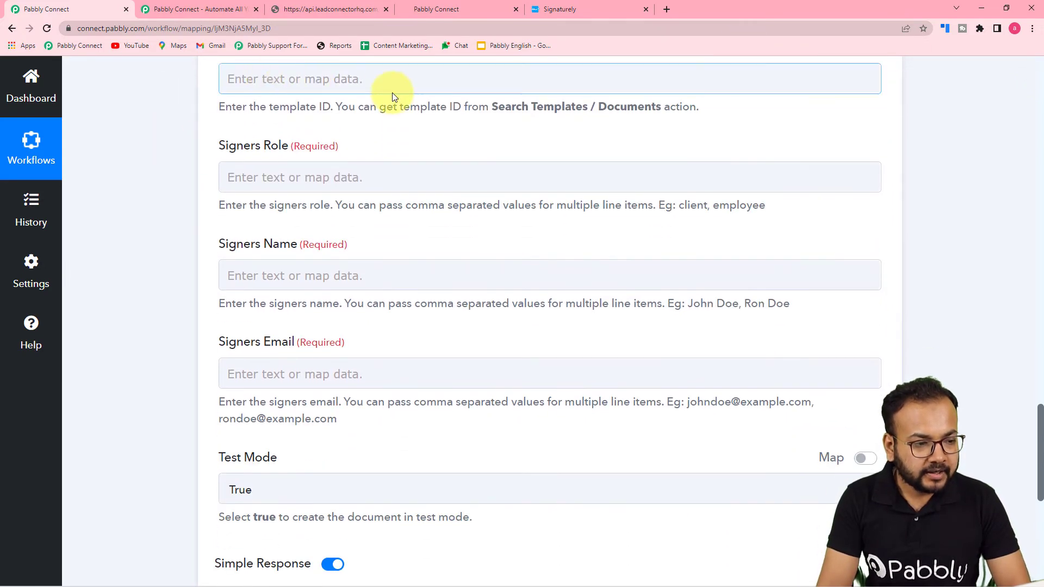
pyautogui.scroll(1, 447, 137)
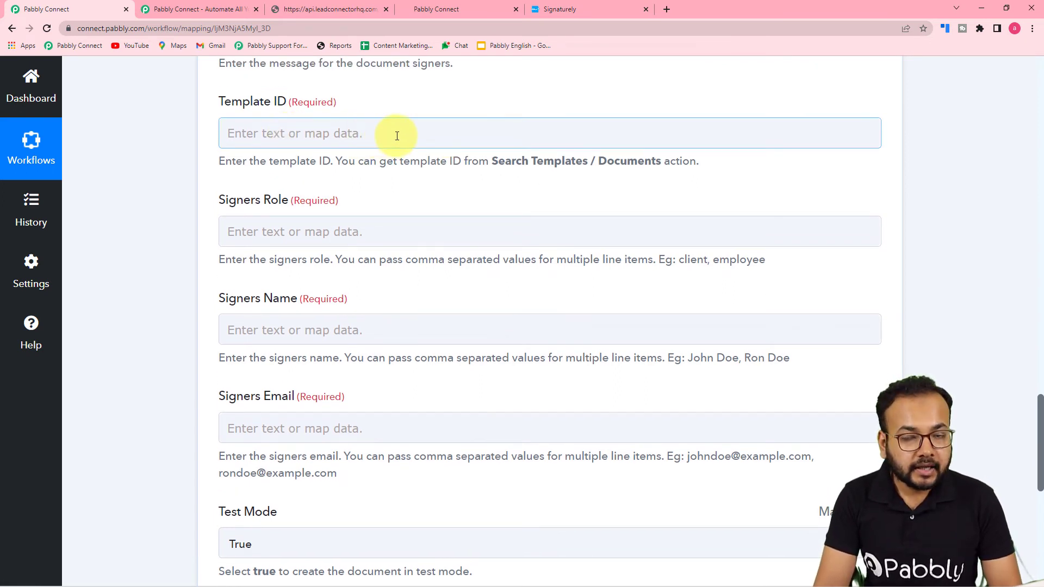
# Step: Open the Maintenance Agreement template's edit page and select its ID from the address bar
pyautogui.click(585, 11)
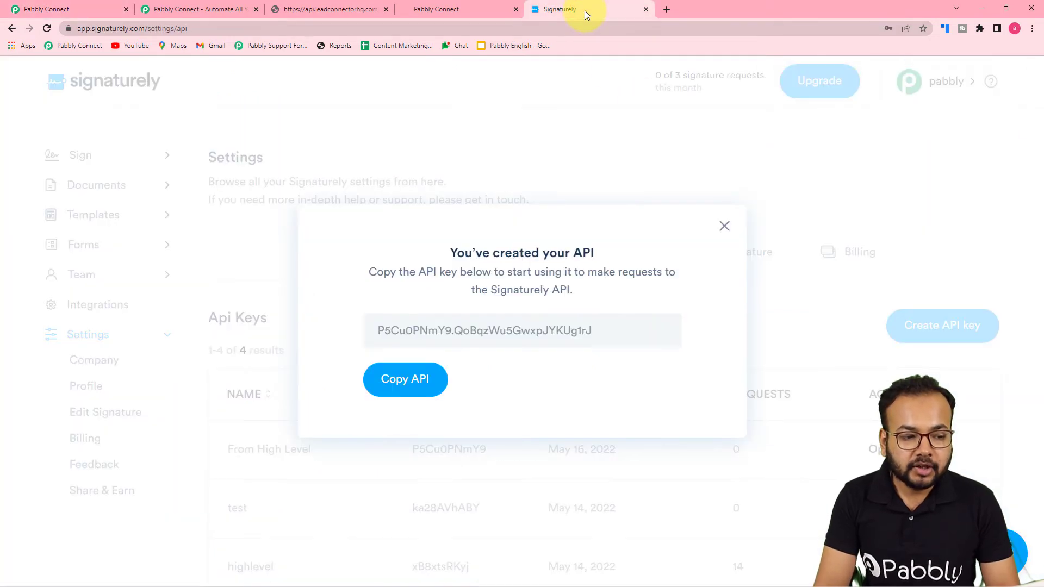
pyautogui.click(725, 227)
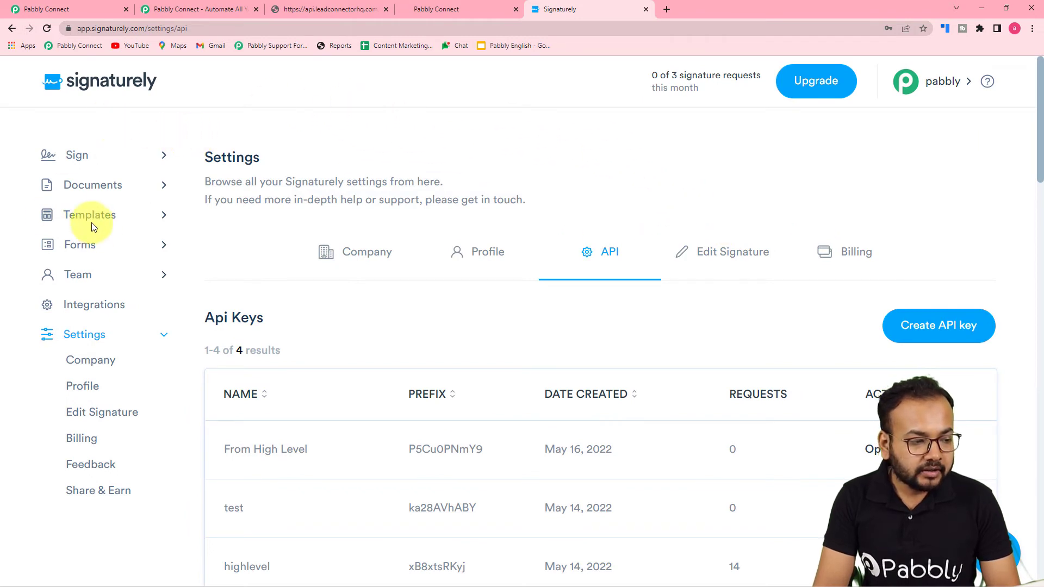
pyautogui.click(105, 217)
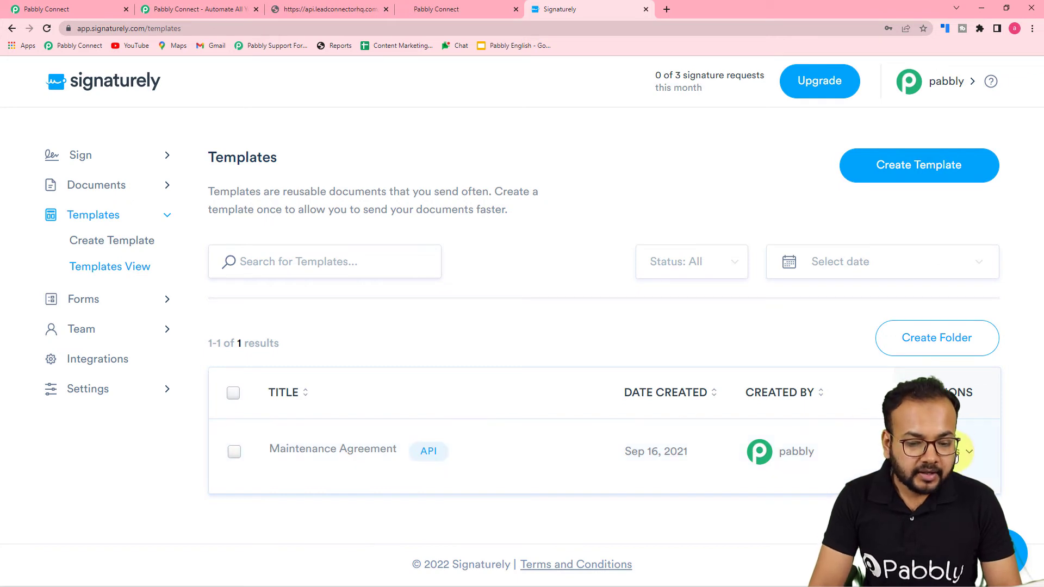
pyautogui.click(962, 451)
pyautogui.click(902, 342)
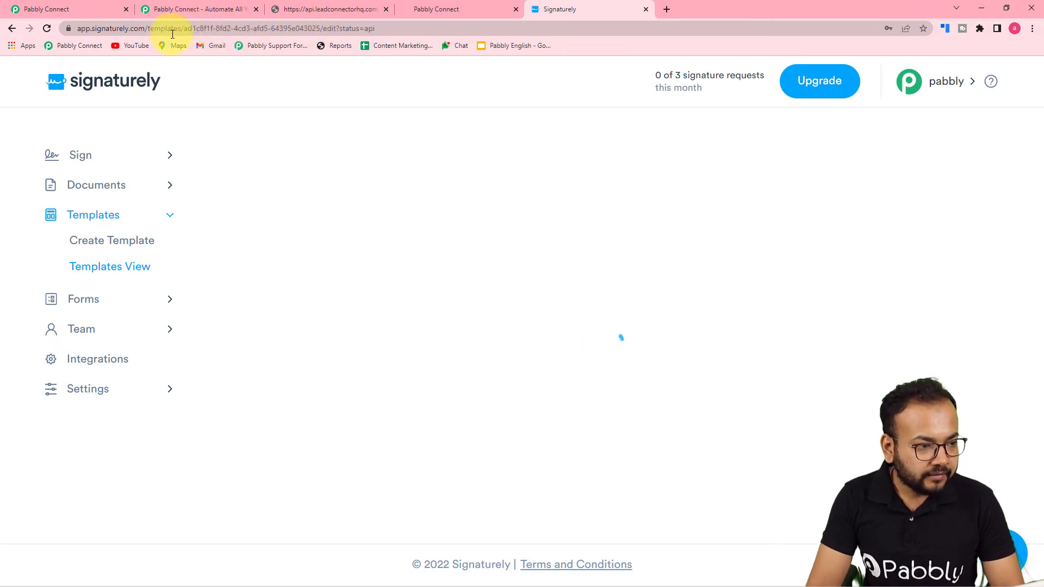
pyautogui.moveTo(185, 30); pyautogui.dragTo(319, 31)
pyautogui.hotkey('ctrl', 'c')
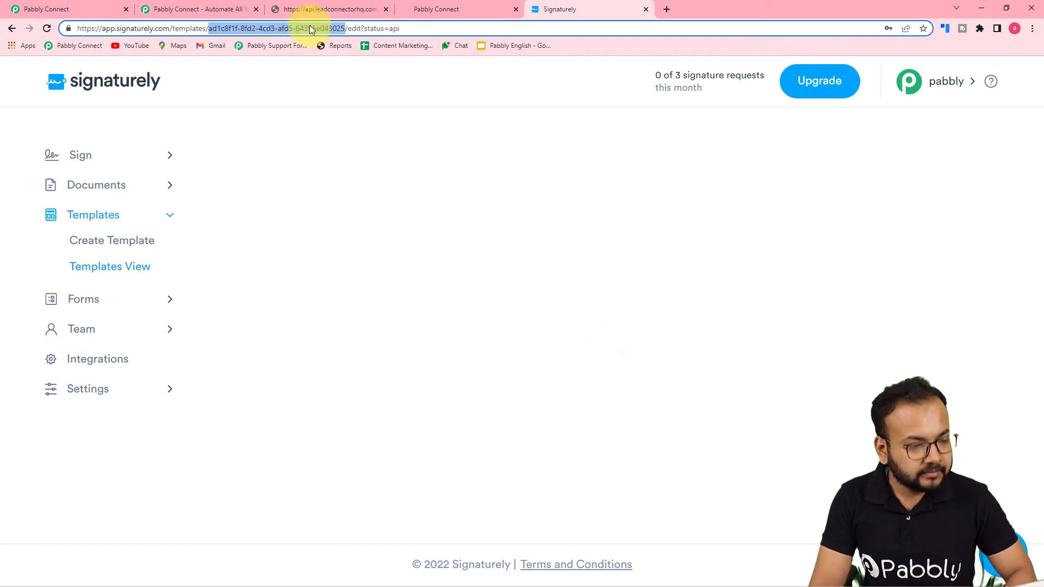
pyautogui.click(83, 9)
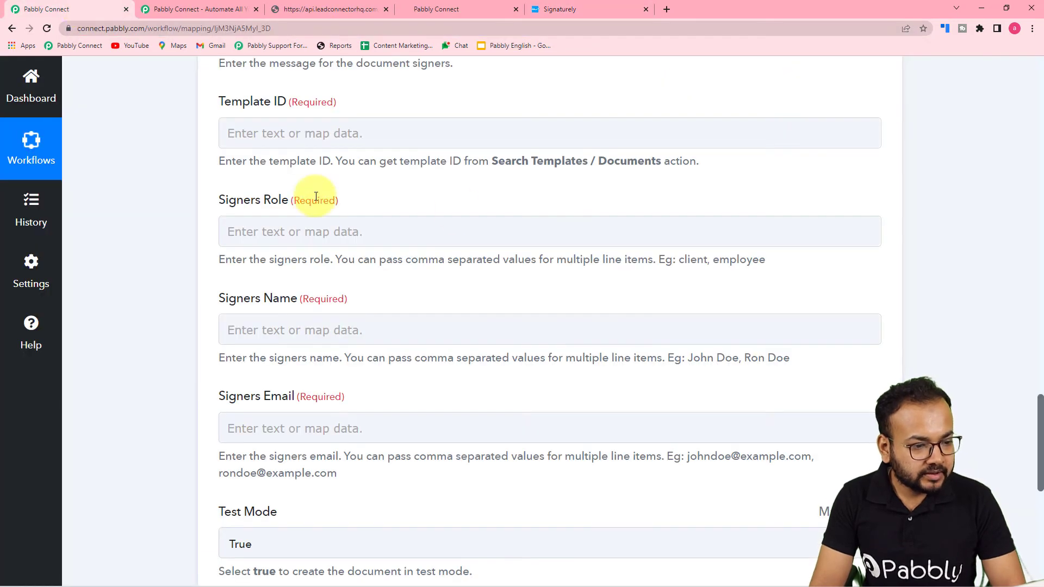
# Step: Paste the copied template ID as plain text into the Template ID field
pyautogui.click(273, 131)
pyautogui.rightClick(273, 130)
pyautogui.click(307, 230)
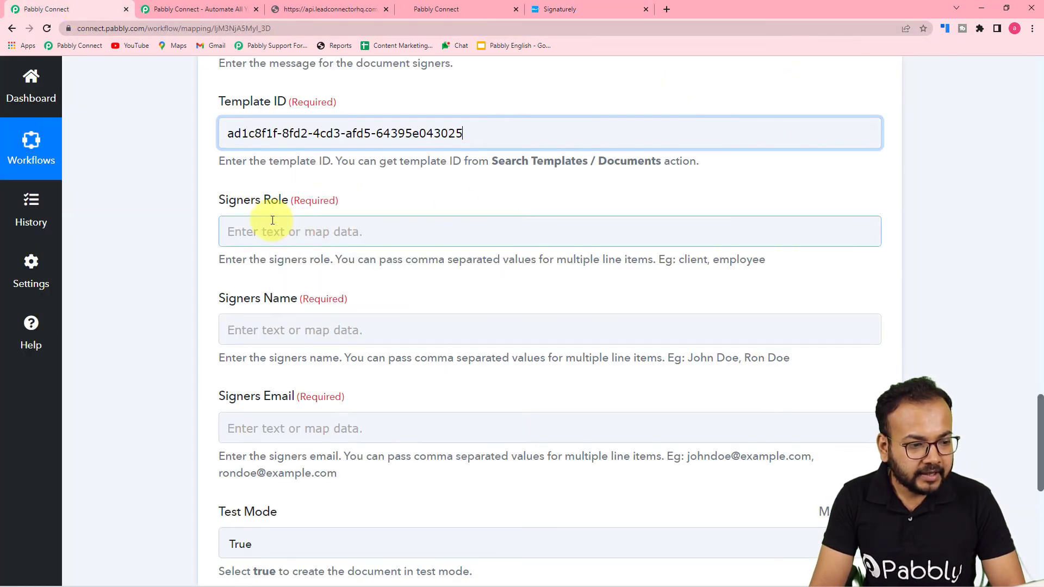
pyautogui.click(190, 192)
pyautogui.scroll(-1, 190, 193)
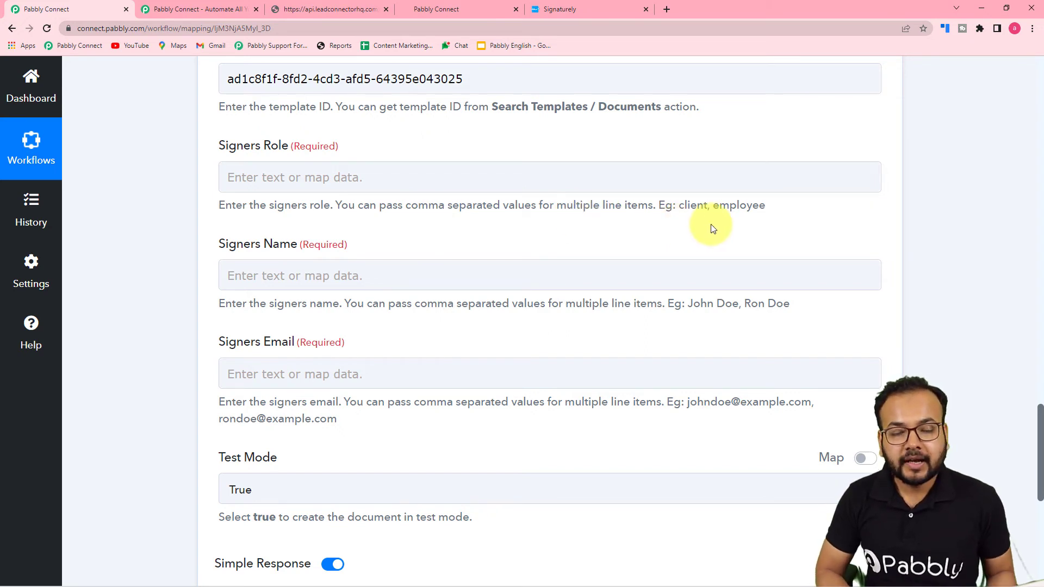
# Step: Set the signer role to Client
pyautogui.click(307, 183)
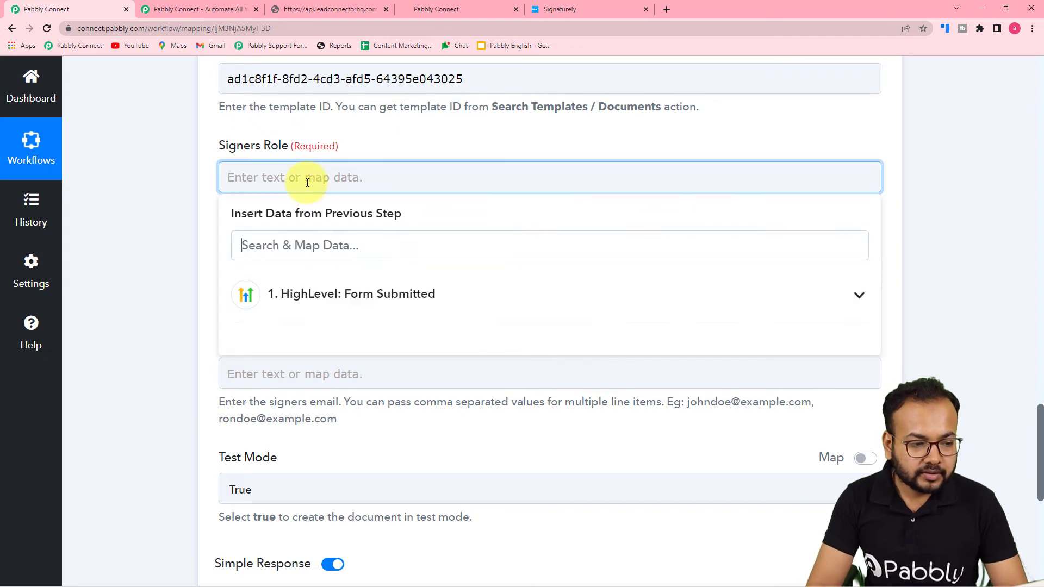
pyautogui.write('Client')
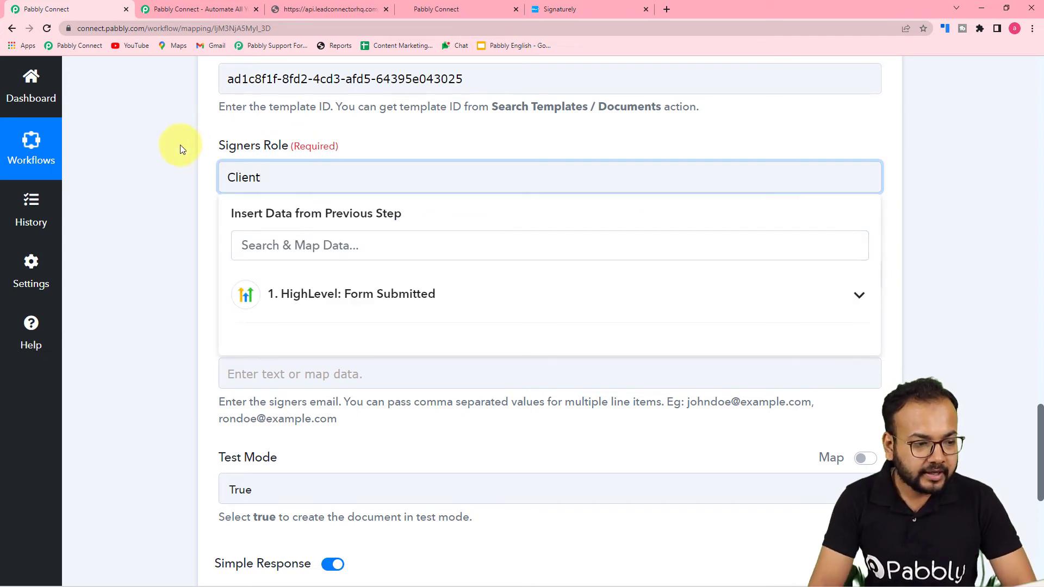
pyautogui.click(180, 145)
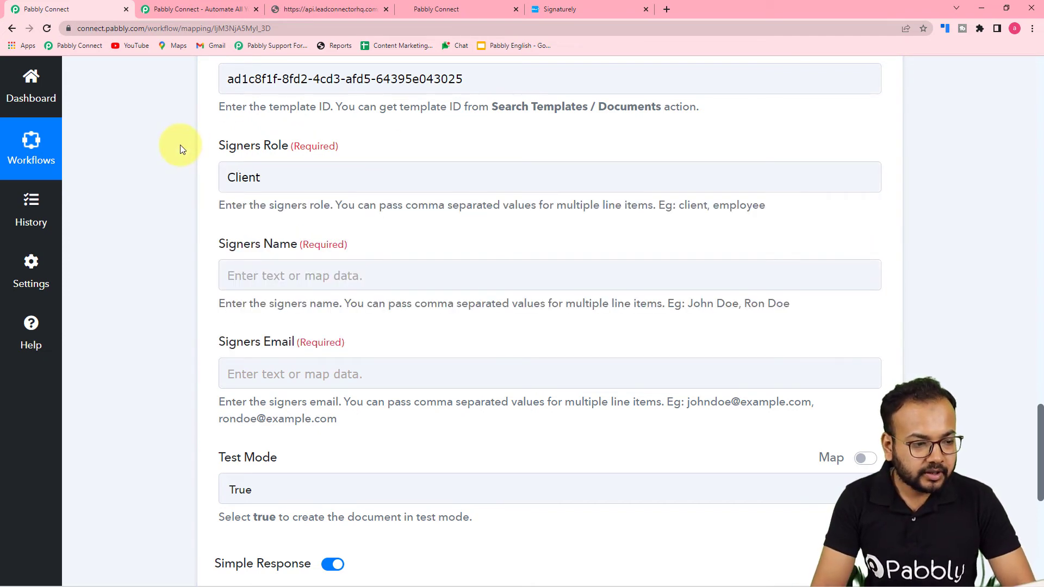
pyautogui.scroll(-4, 199, 161)
pyautogui.scroll(2, 305, 158)
# Step: Map the form's Full Name to Signers Name and its Email to Signers Email
pyautogui.click(314, 213)
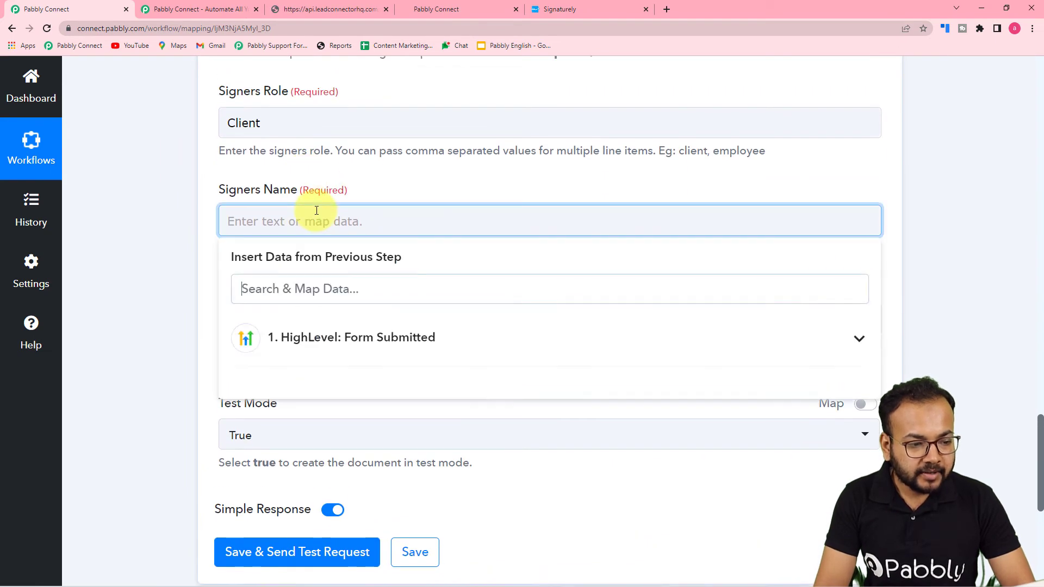
pyautogui.scroll(-1, 321, 202)
pyautogui.scroll(-1, 321, 207)
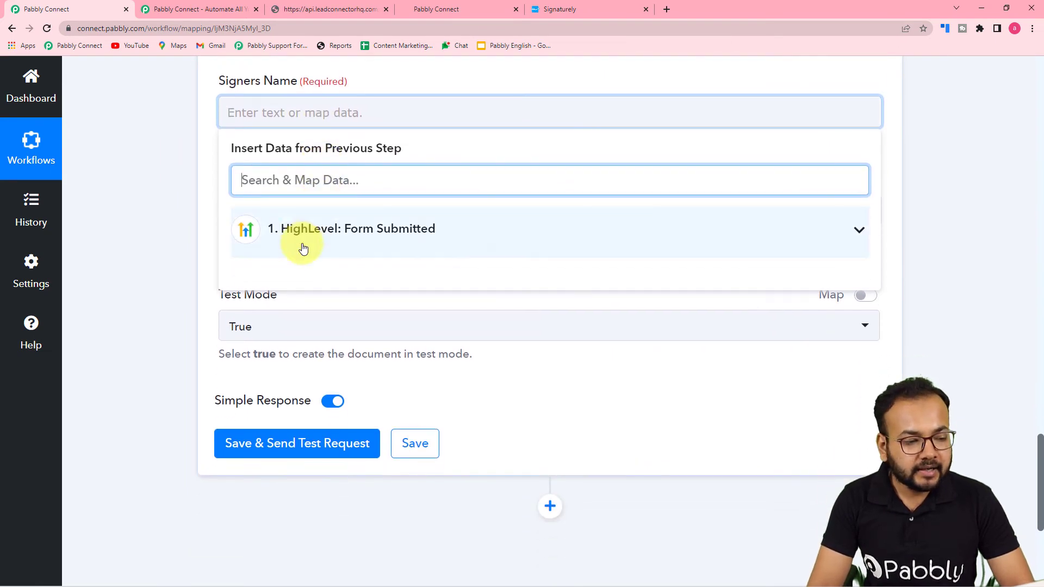
pyautogui.click(342, 246)
pyautogui.scroll(-4, 395, 269)
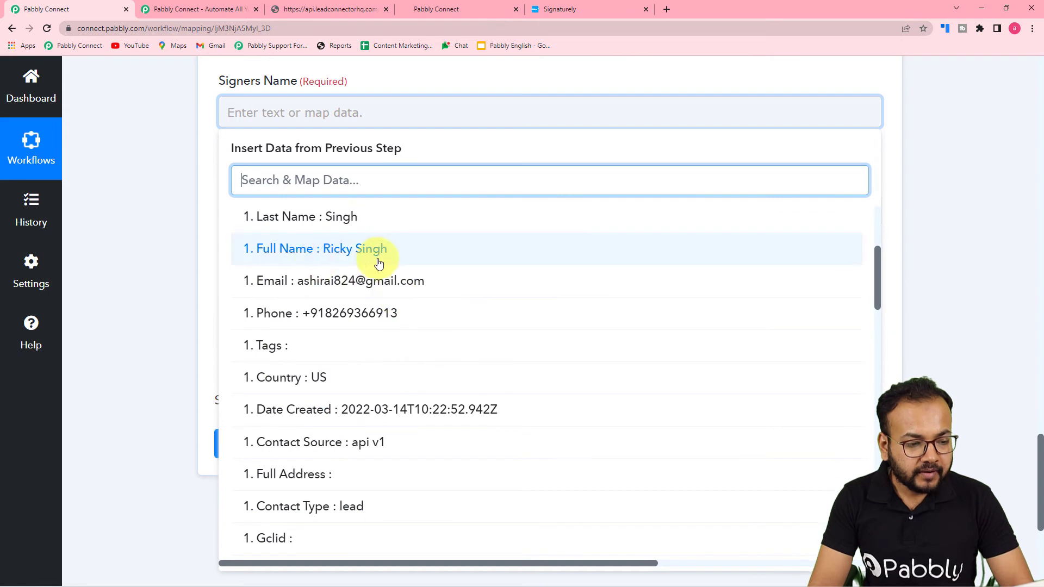
pyautogui.click(326, 263)
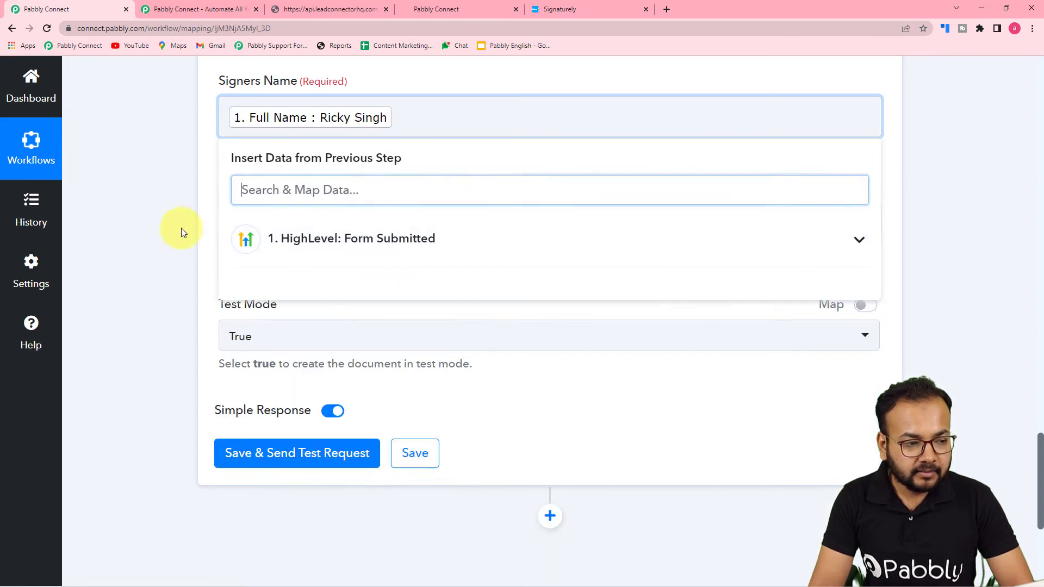
pyautogui.click(139, 220)
pyautogui.scroll(-1, 247, 235)
pyautogui.click(361, 164)
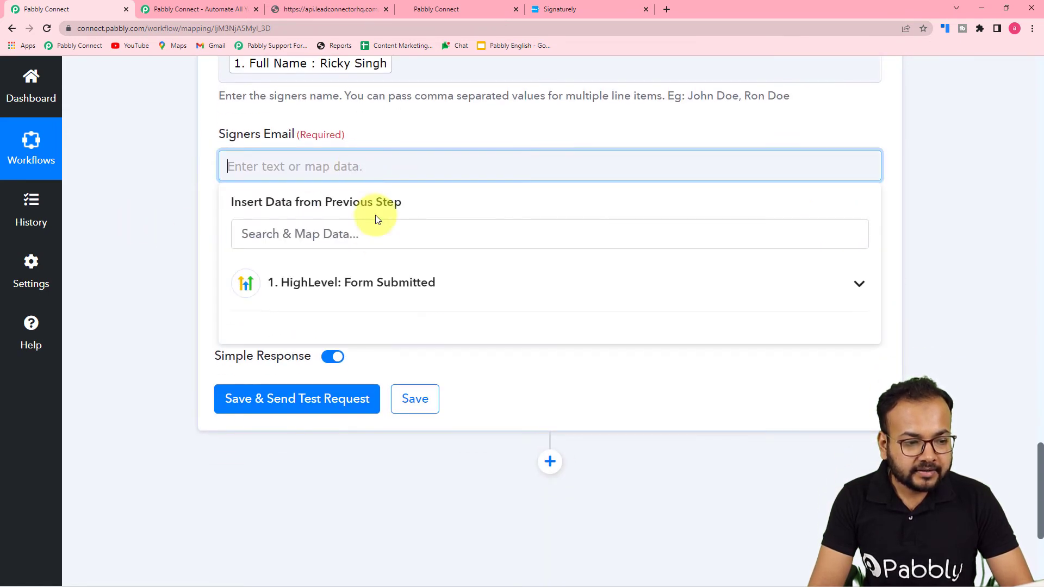
pyautogui.click(353, 283)
pyautogui.scroll(-3, 381, 285)
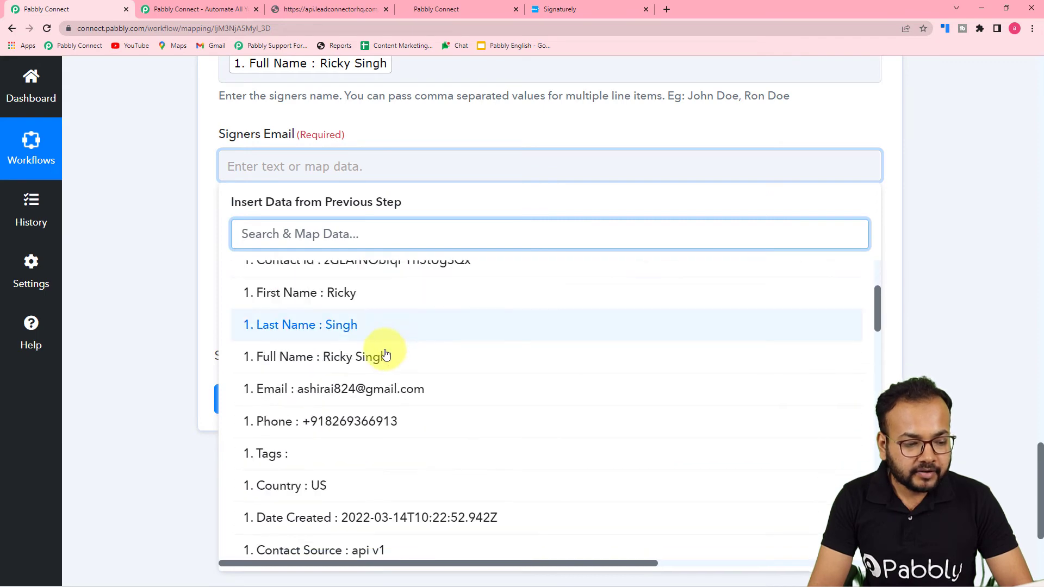
pyautogui.click(373, 389)
pyautogui.click(195, 286)
# Step: Set Test Mode to True
pyautogui.scroll(2, 196, 285)
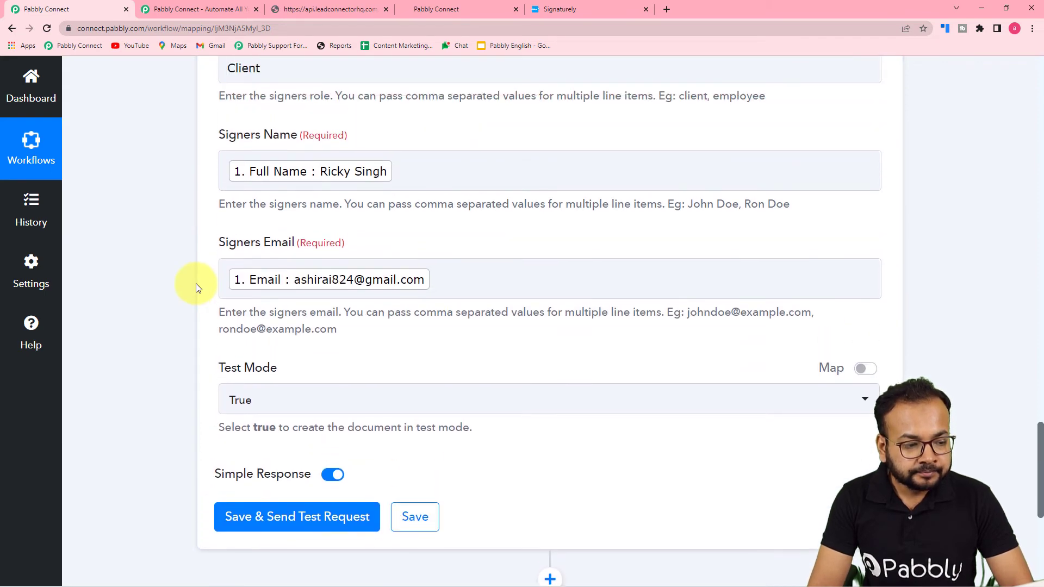
pyautogui.scroll(-3, 197, 284)
pyautogui.click(332, 243)
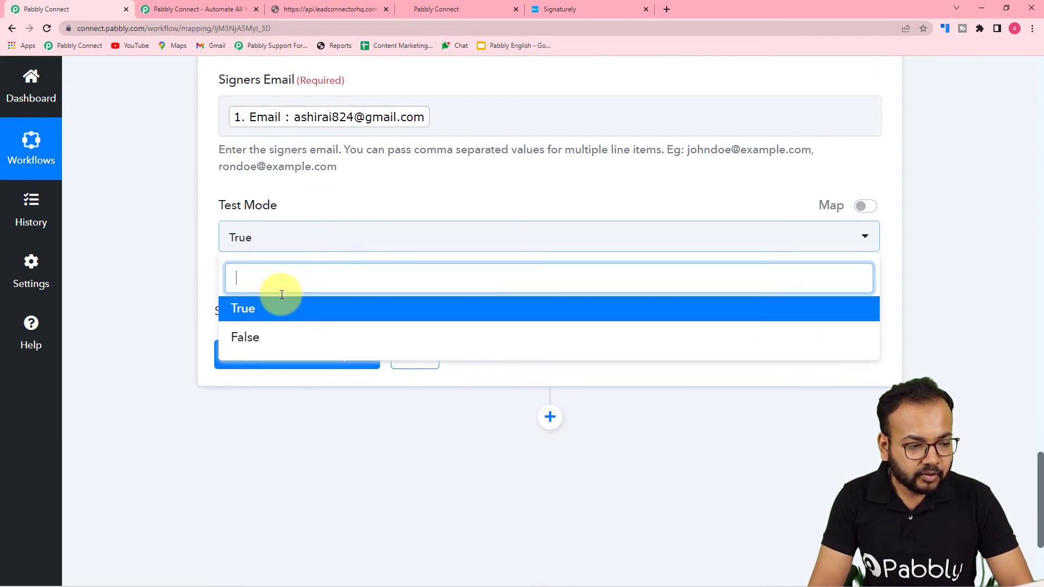
pyautogui.click(244, 310)
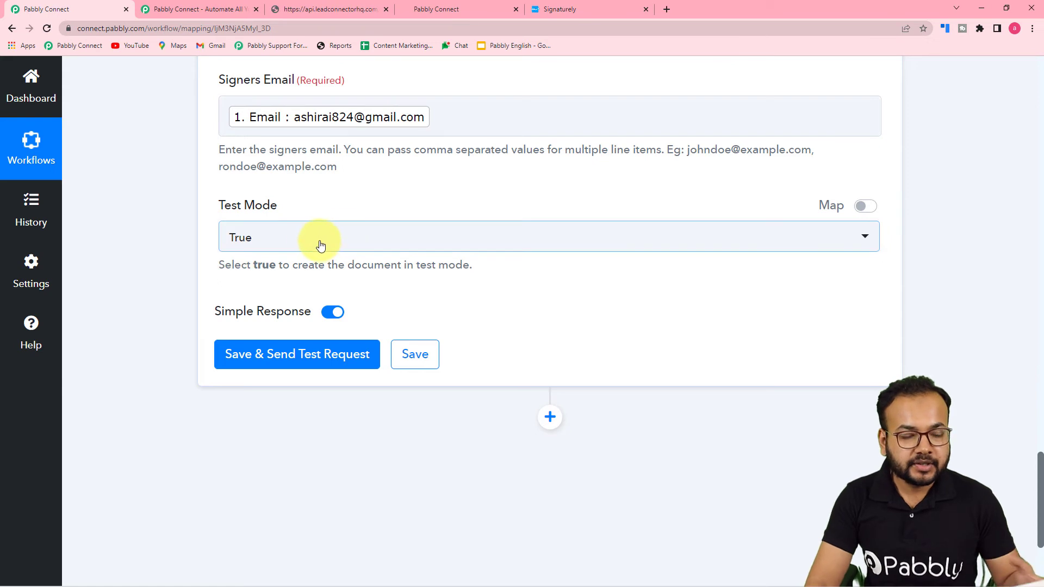
pyautogui.scroll(-1, 122, 217)
pyautogui.scroll(-1, 122, 217)
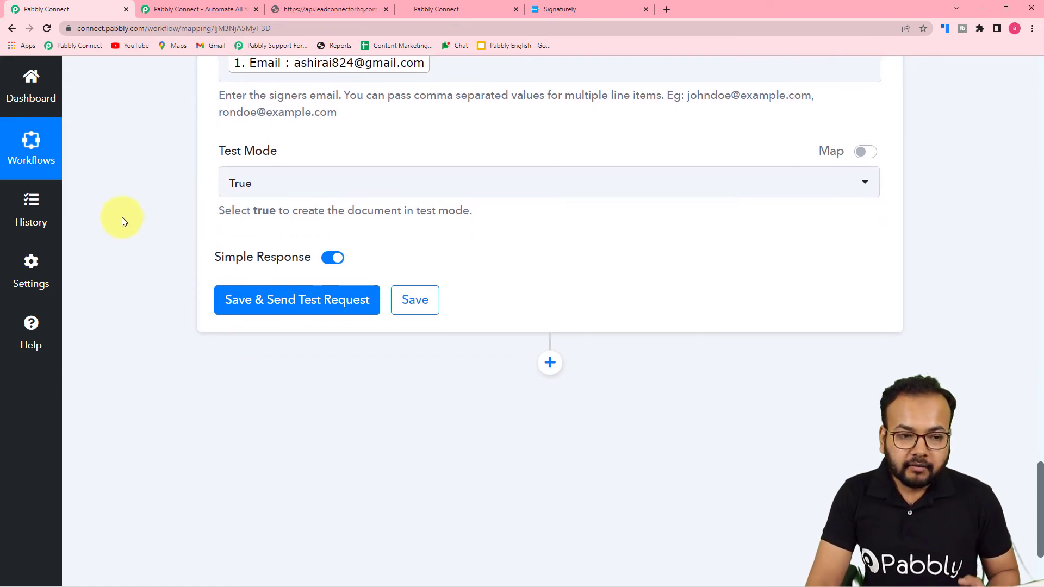
# Step: Scroll back up to the Signers Name and Signers Email fields in the Signaturely step
pyautogui.scroll(1, 133, 224)
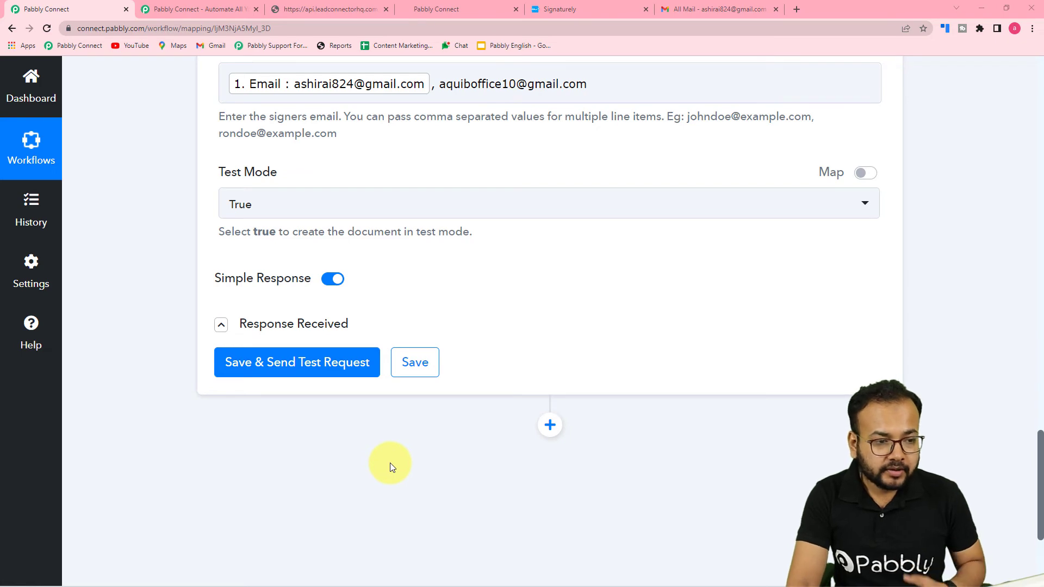
pyautogui.scroll(6, 389, 463)
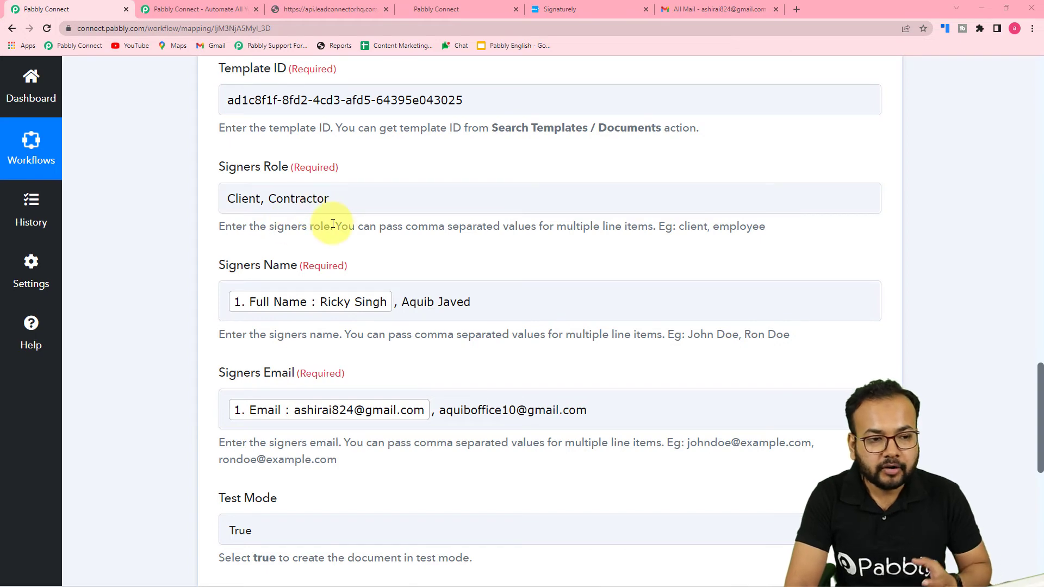
pyautogui.click(553, 10)
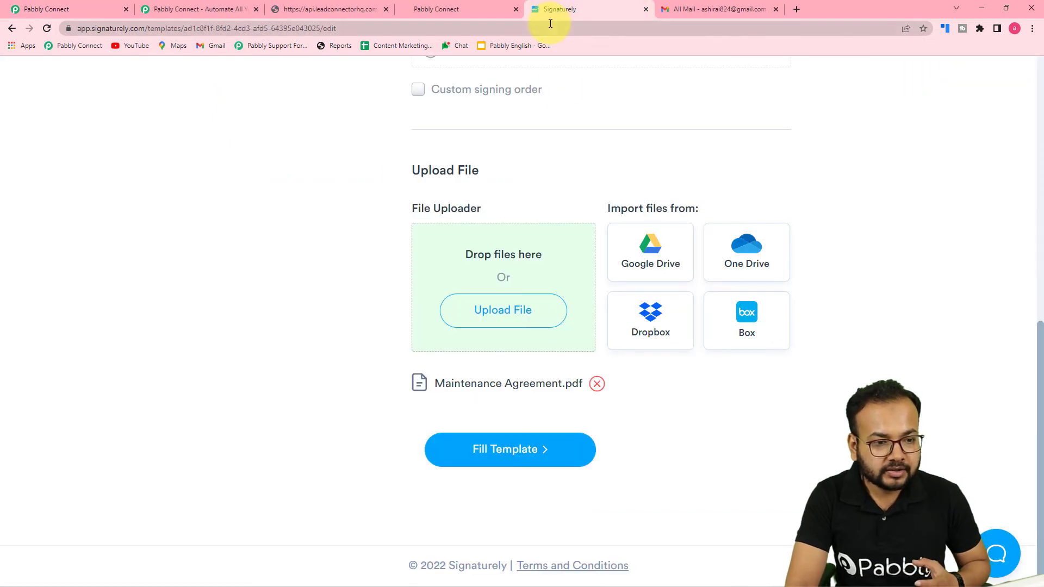
pyautogui.scroll(4, 484, 218)
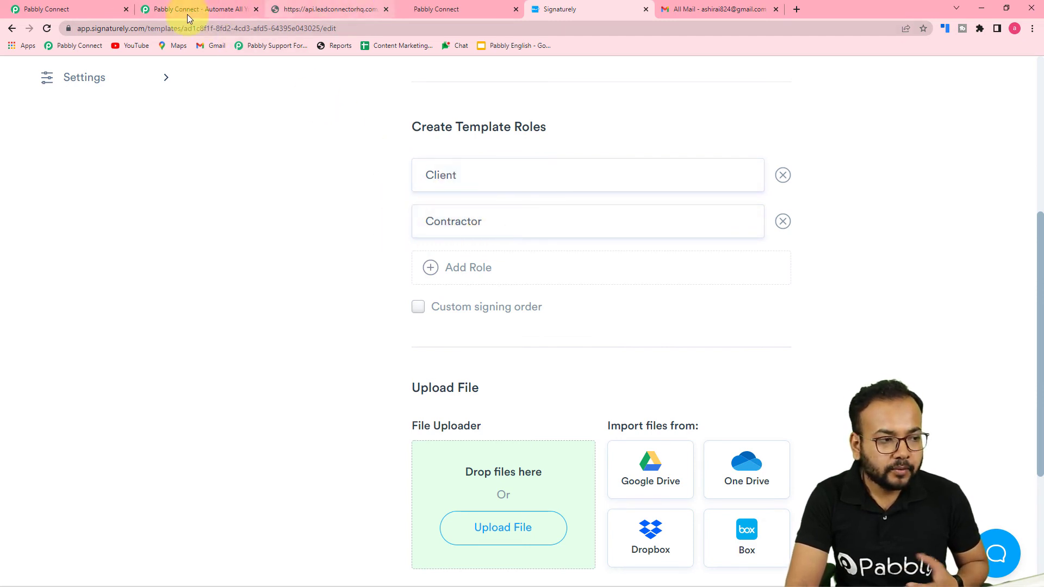
pyautogui.click(99, 9)
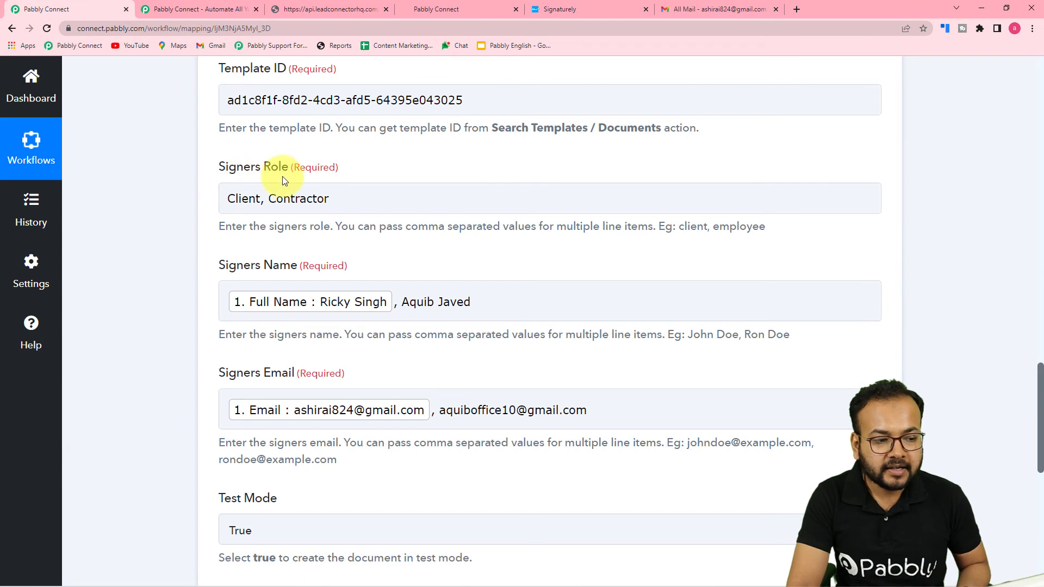
pyautogui.scroll(-1, 266, 199)
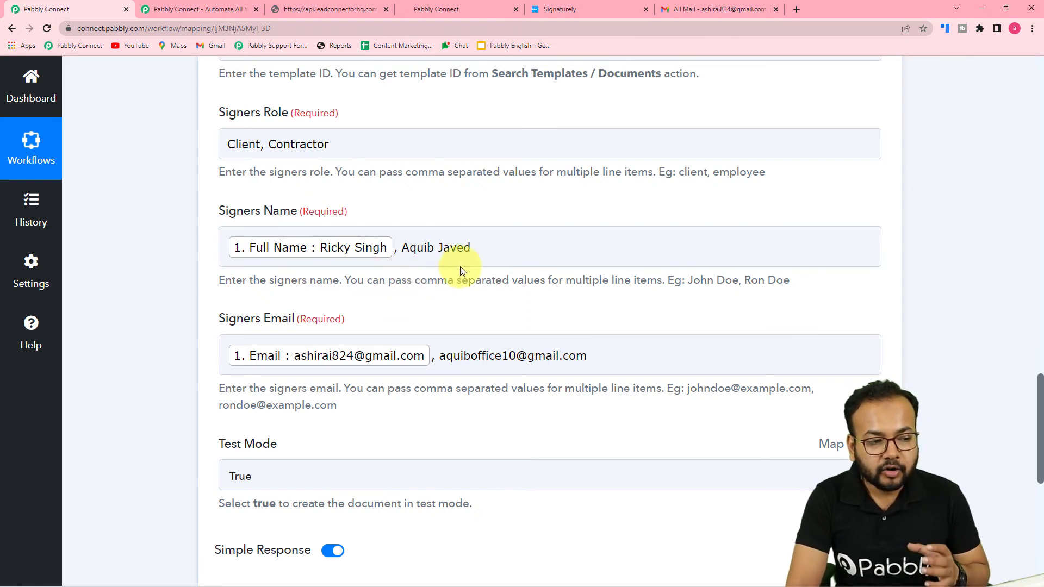
pyautogui.scroll(-3, 511, 269)
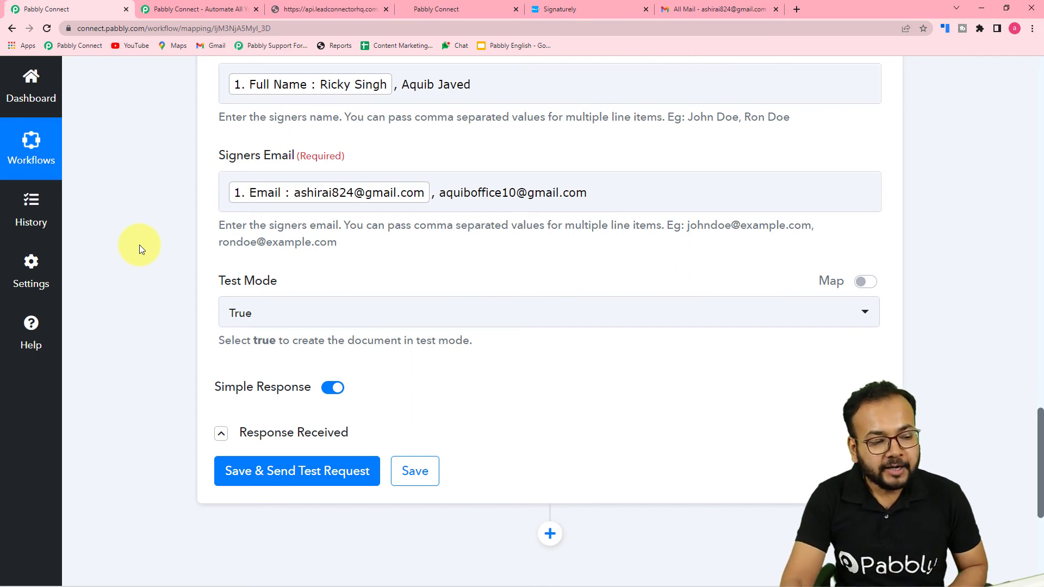
# Step: Send the Signaturely test request, confirm the 'preparing' status response, and check the Gmail inbox
pyautogui.click(255, 474)
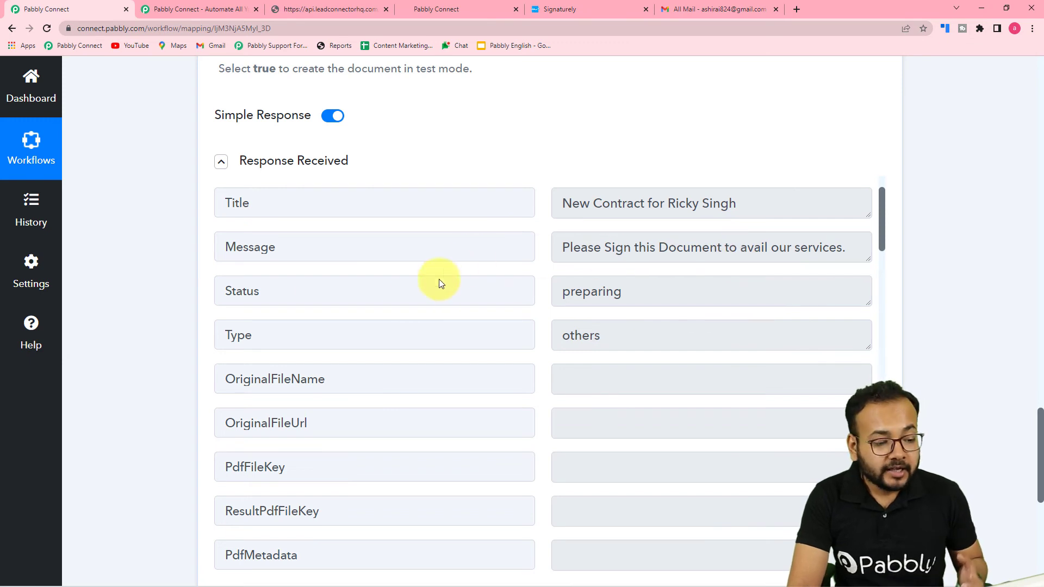
pyautogui.scroll(-1, 394, 310)
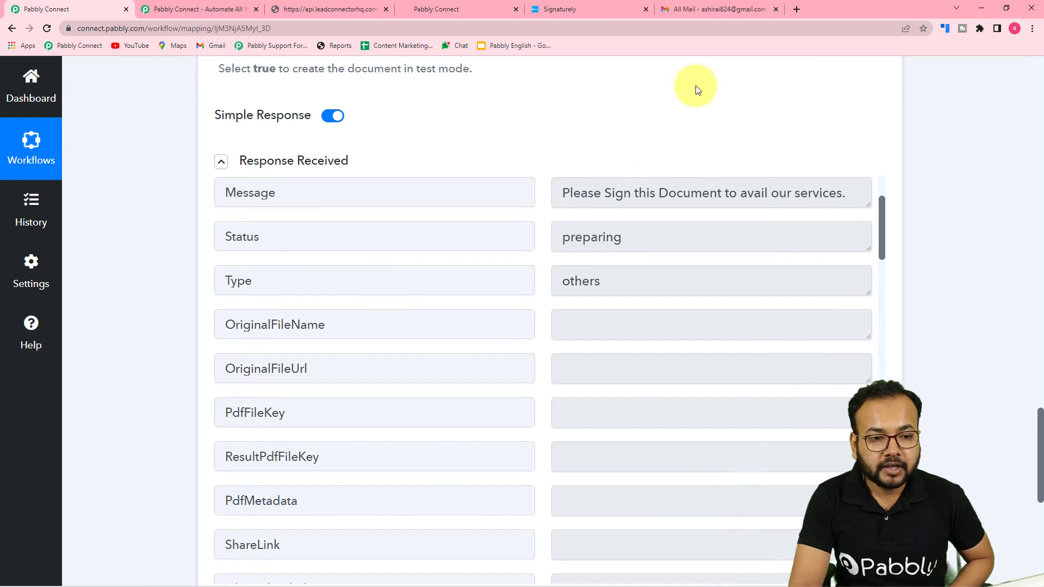
pyautogui.click(687, 11)
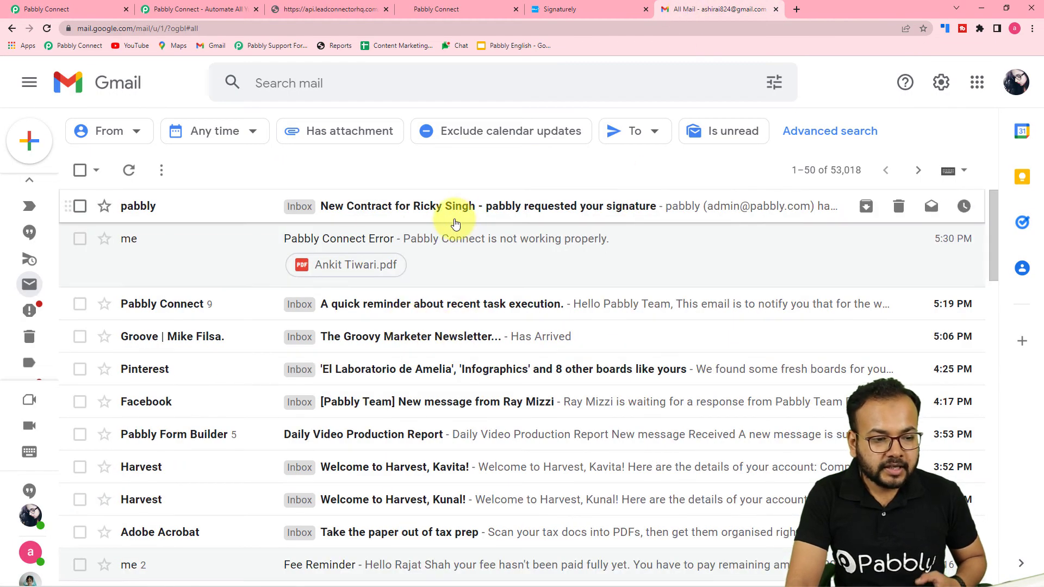
# Step: Open the 'pabbly requested your signature' email and follow Review & Sign to the Maintenance Agreement
pyautogui.click(468, 209)
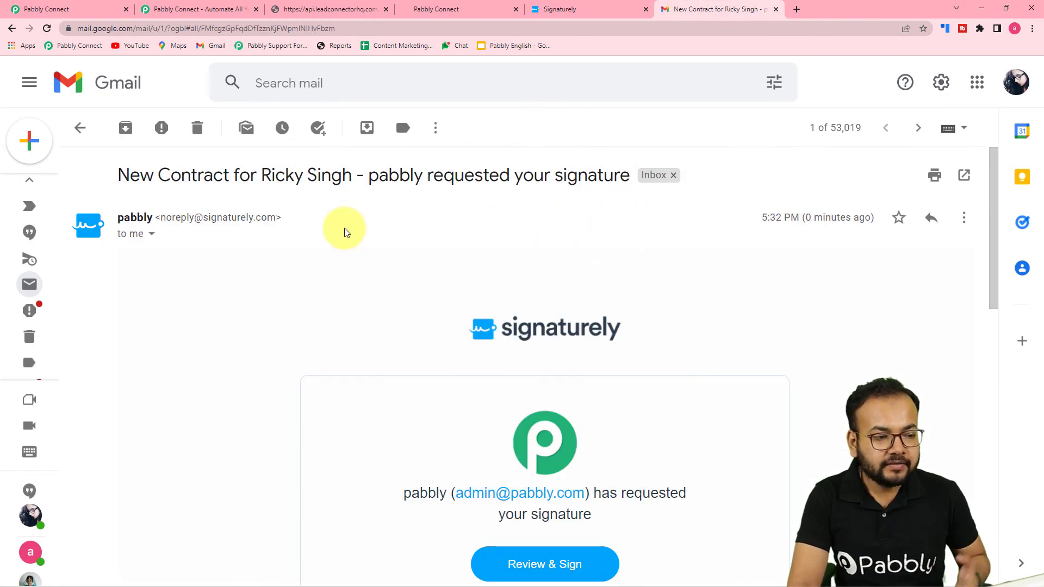
pyautogui.scroll(-1, 342, 228)
pyautogui.scroll(1, 340, 254)
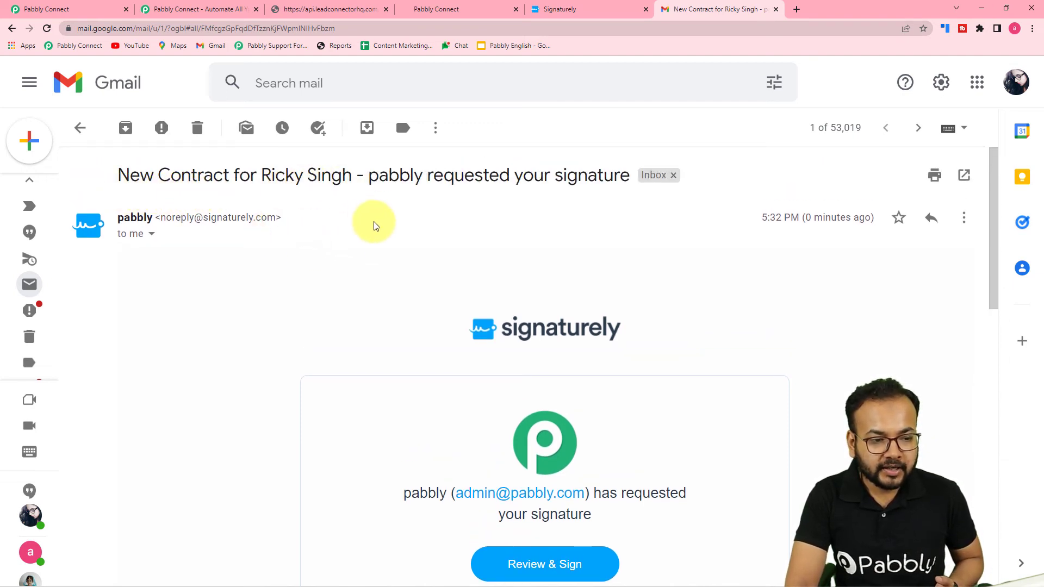
pyautogui.scroll(-1, 510, 235)
pyautogui.scroll(-4, 512, 235)
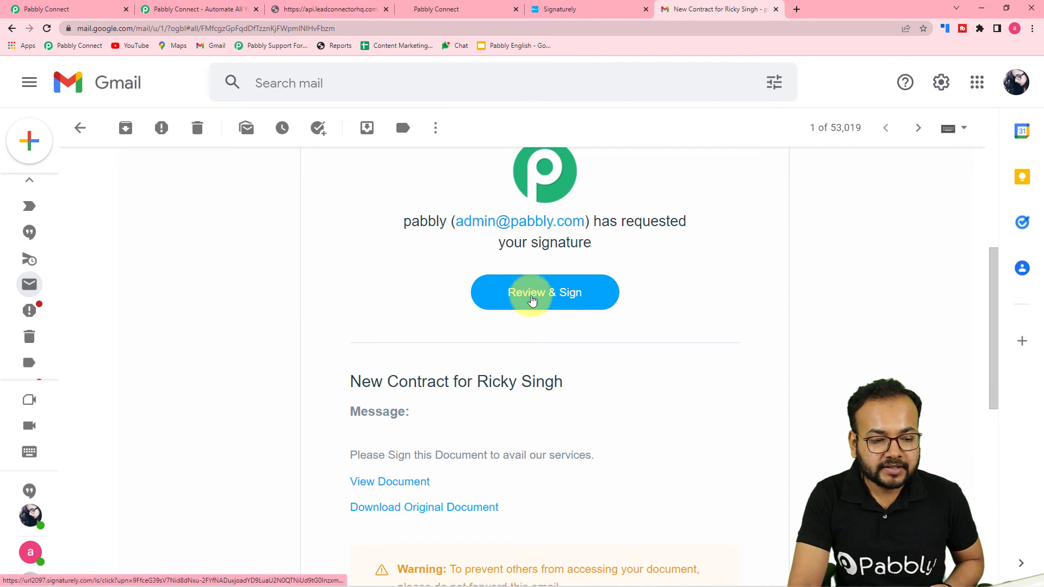
pyautogui.click(543, 298)
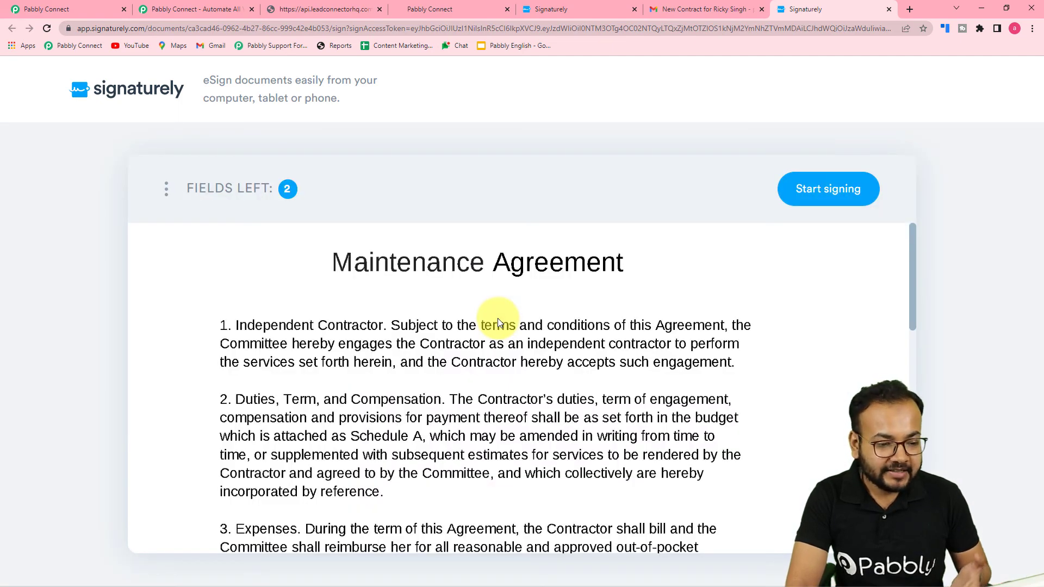
# Step: Step through the agreement's initials and signature fields without signing, then return to Pabbly Connect
pyautogui.scroll(-10, 483, 319)
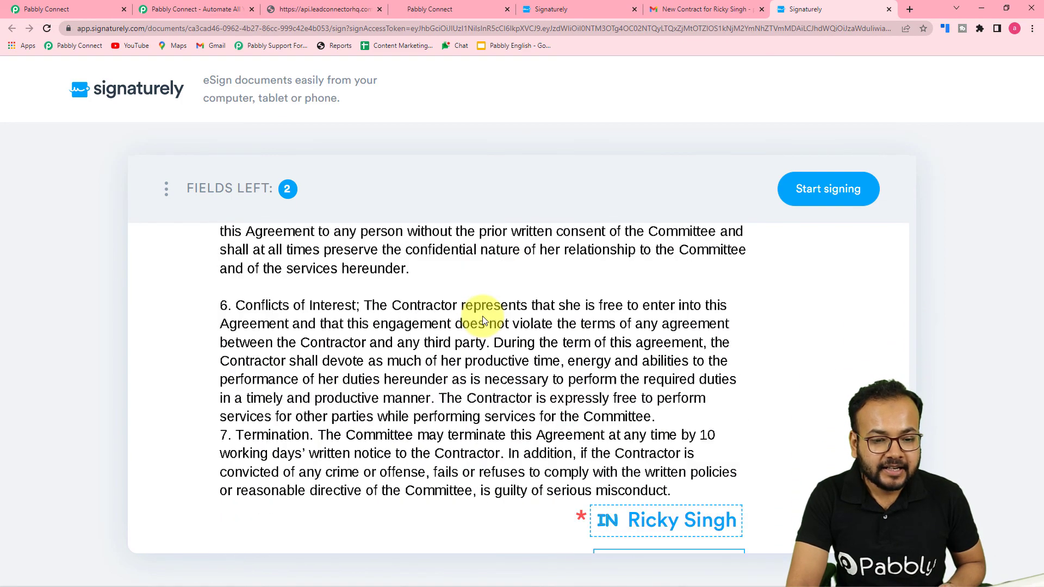
pyautogui.scroll(-2, 483, 319)
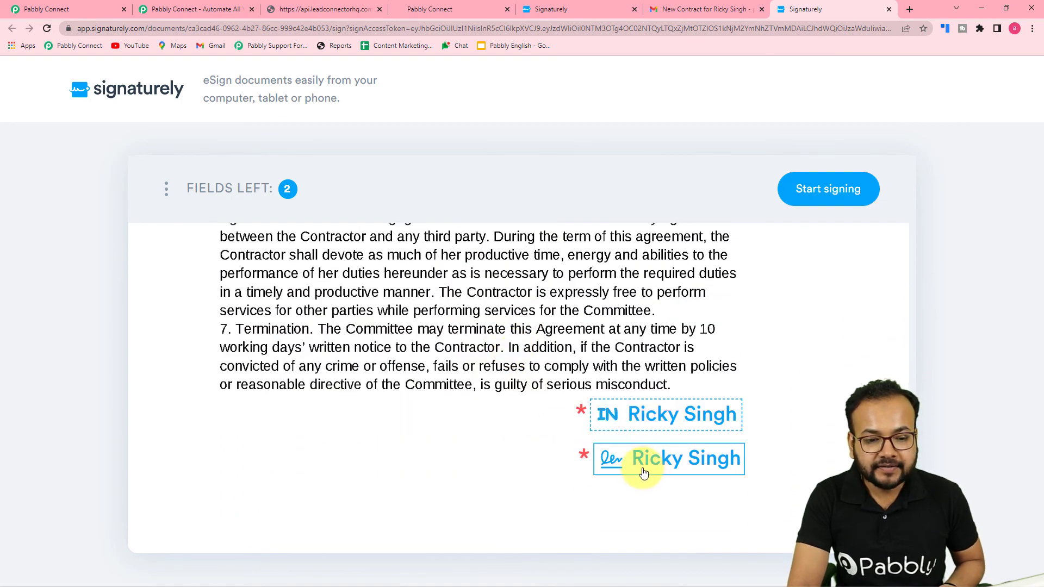
pyautogui.click(808, 188)
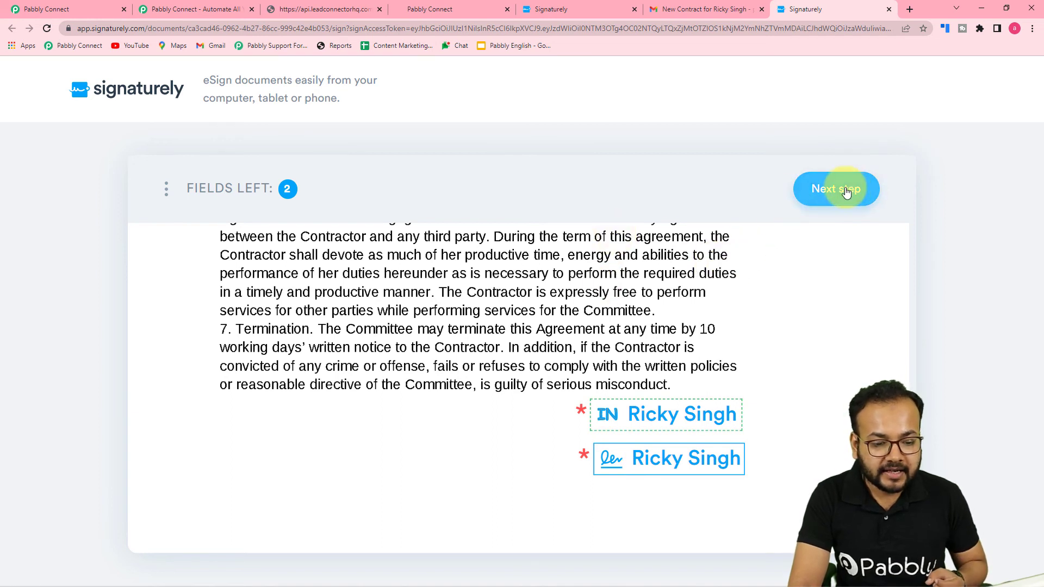
pyautogui.click(846, 192)
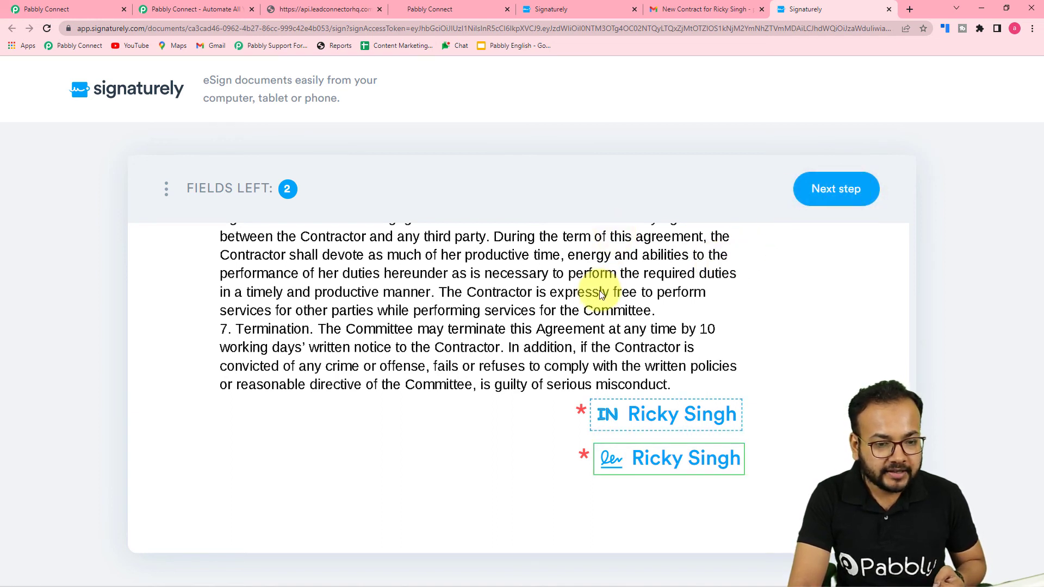
pyautogui.click(816, 188)
pyautogui.click(647, 423)
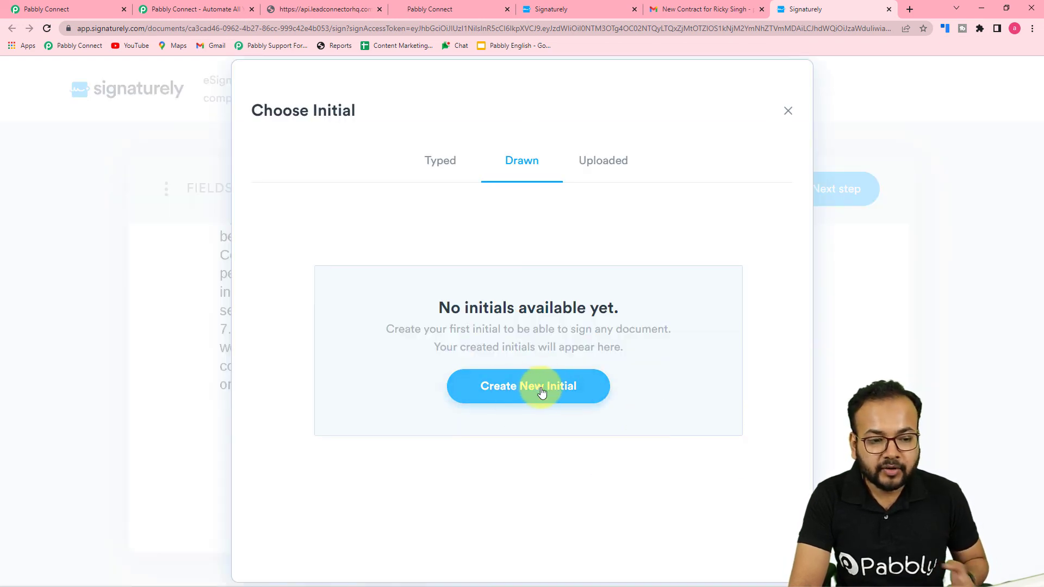
pyautogui.click(788, 114)
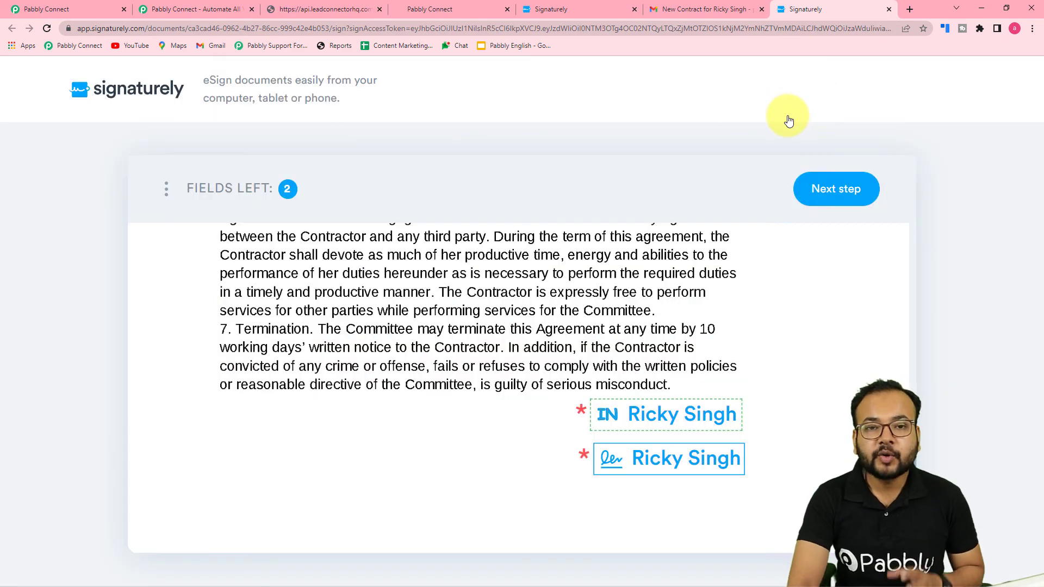
pyautogui.click(54, 10)
pyautogui.scroll(20, 121, 302)
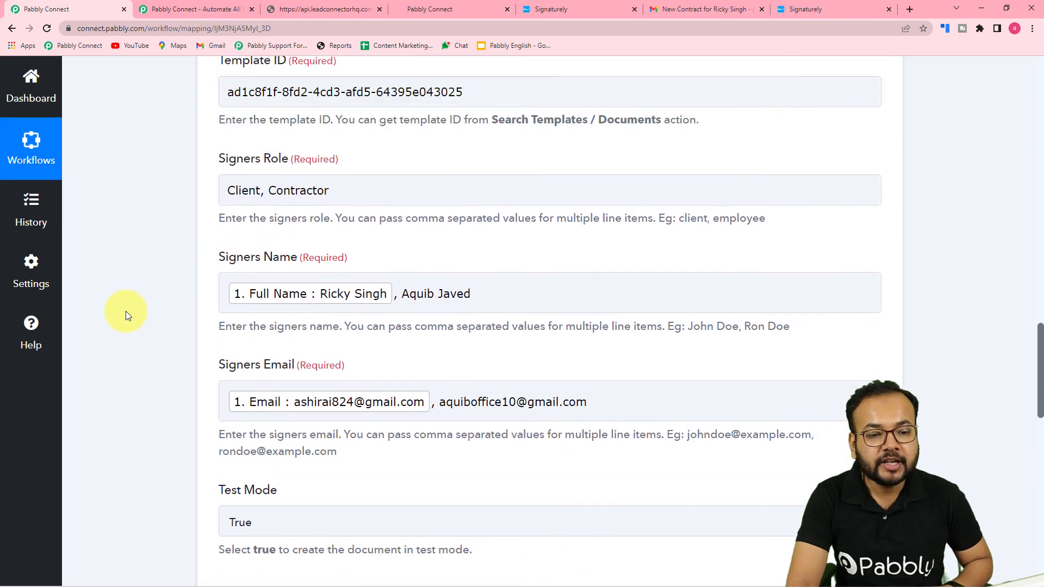
pyautogui.scroll(10, 125, 311)
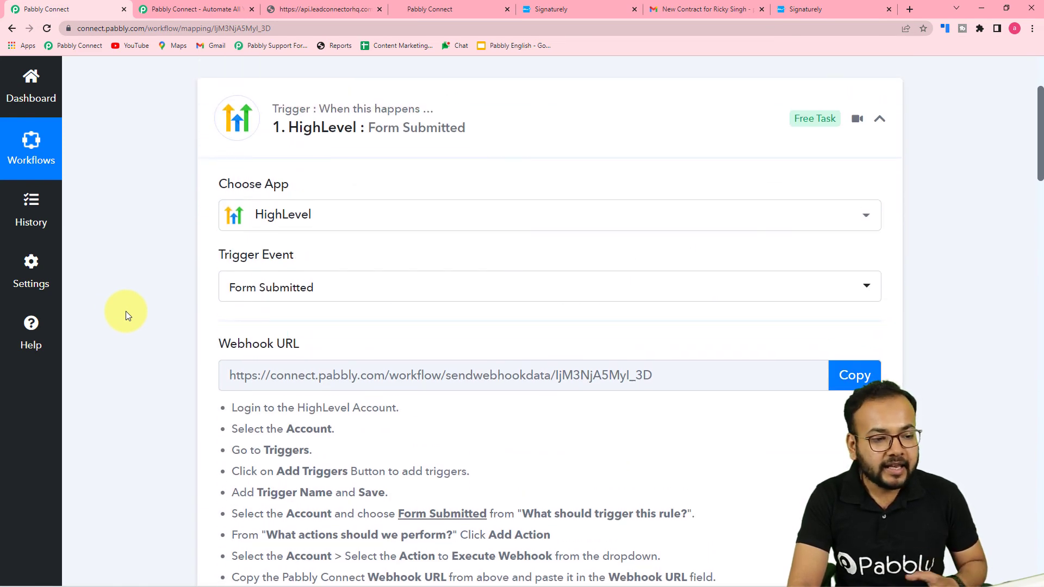
pyautogui.scroll(-2, 126, 311)
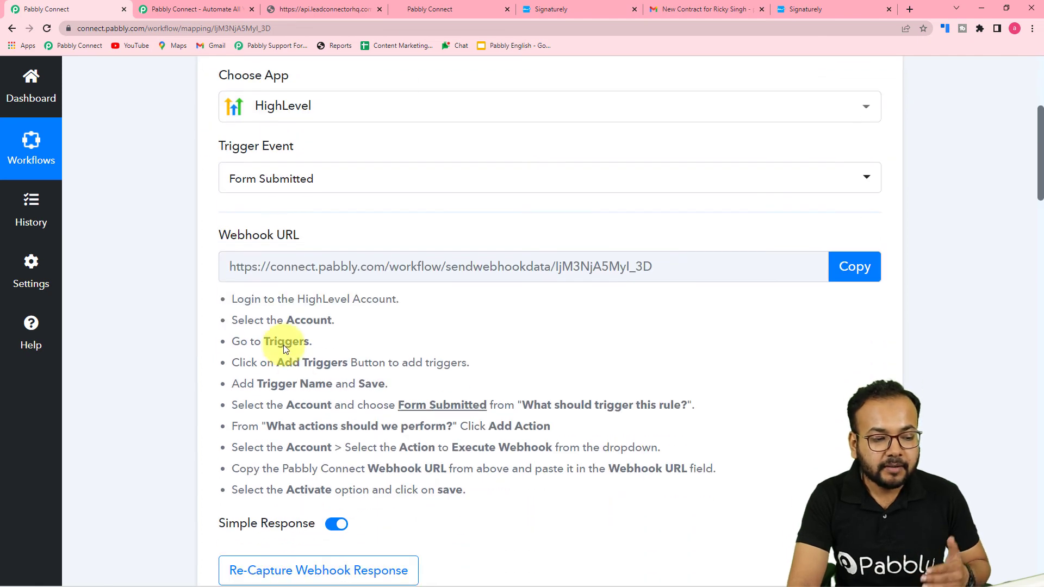
pyautogui.scroll(-6, 151, 392)
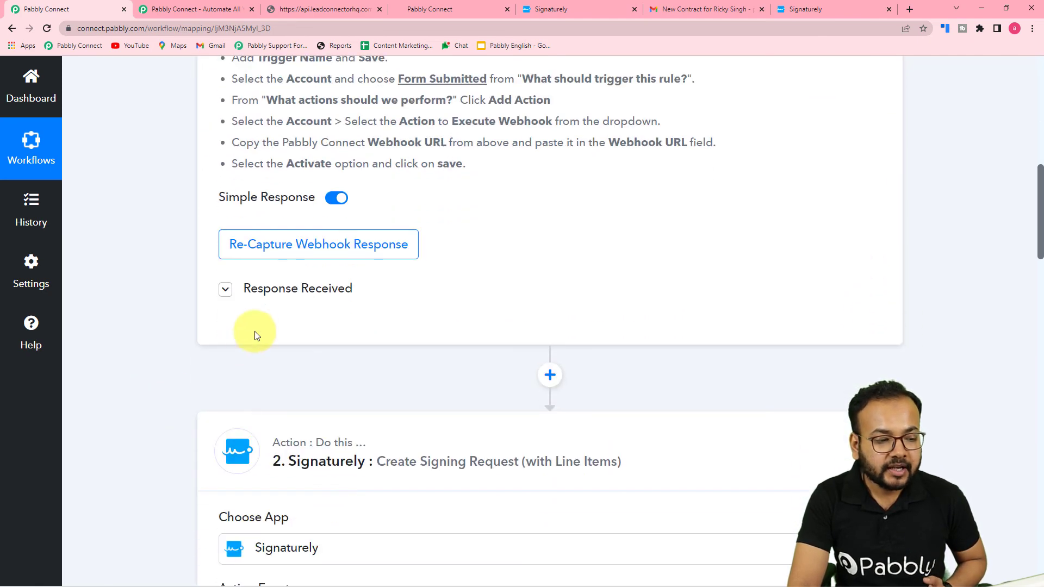
pyautogui.click(260, 292)
pyautogui.scroll(-10, 149, 309)
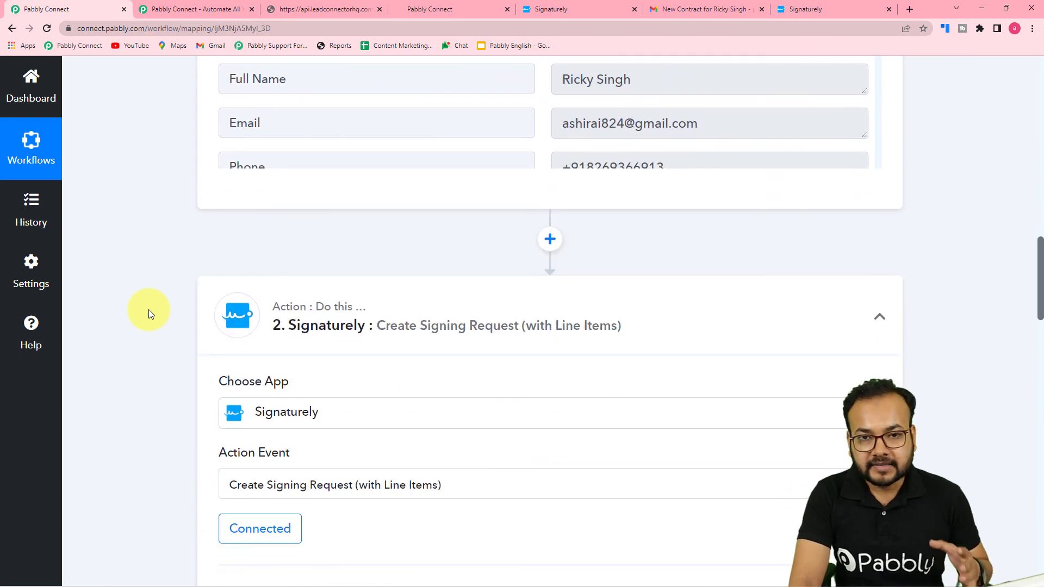
pyautogui.scroll(-4, 148, 309)
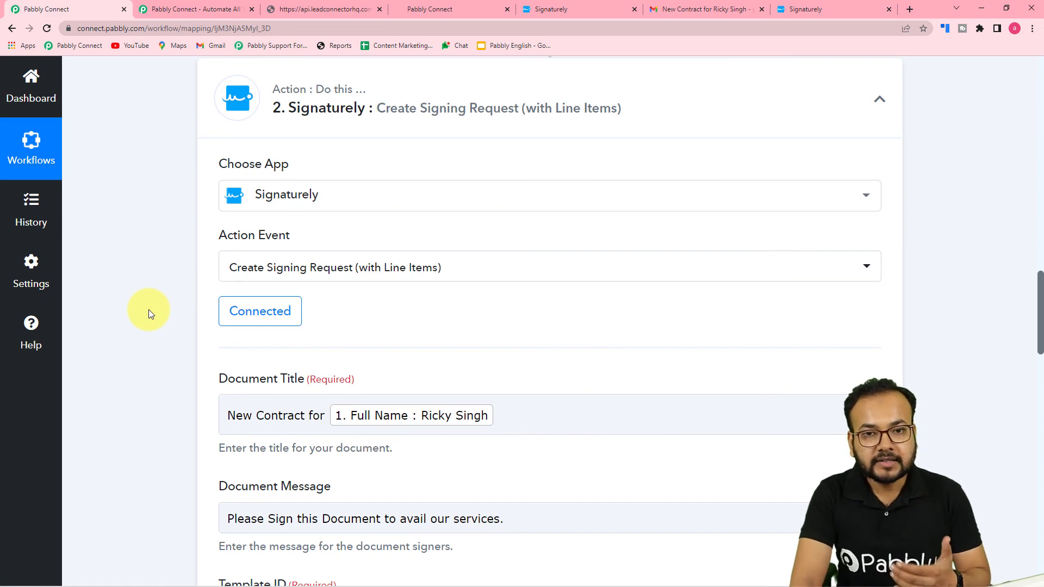
pyautogui.scroll(-8, 149, 309)
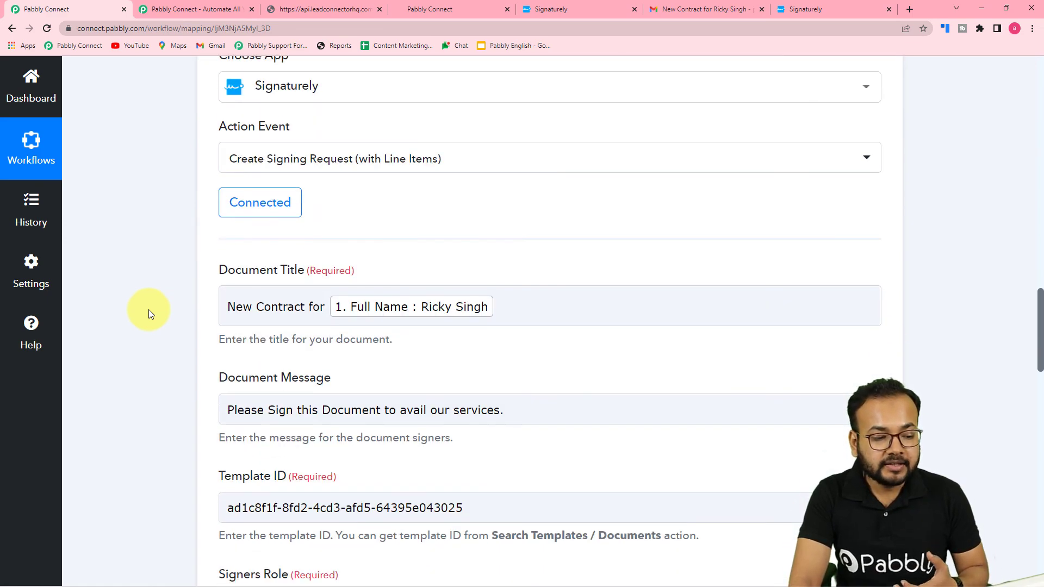
pyautogui.scroll(-2, 148, 309)
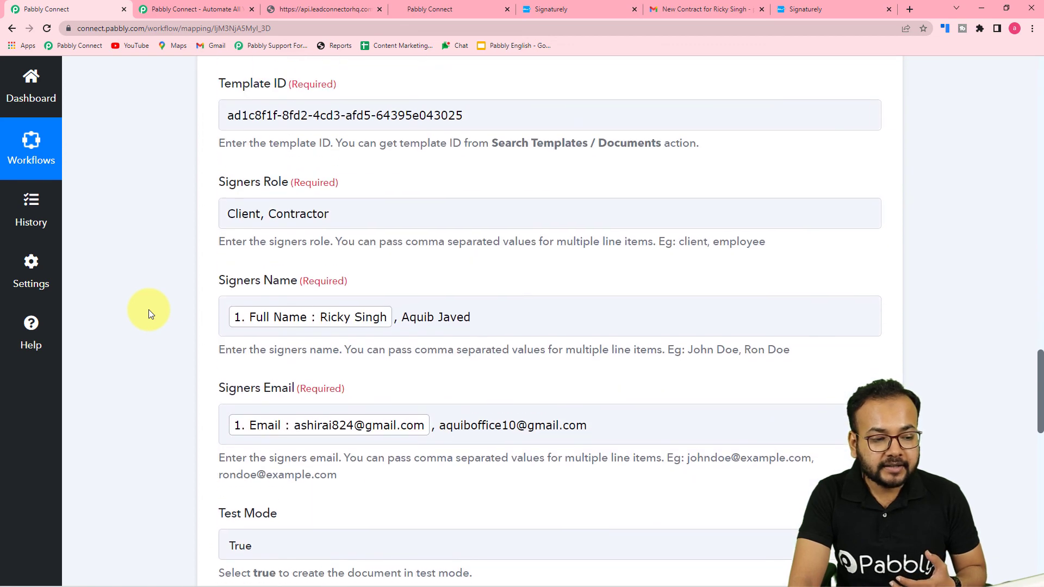
pyautogui.scroll(3, 148, 309)
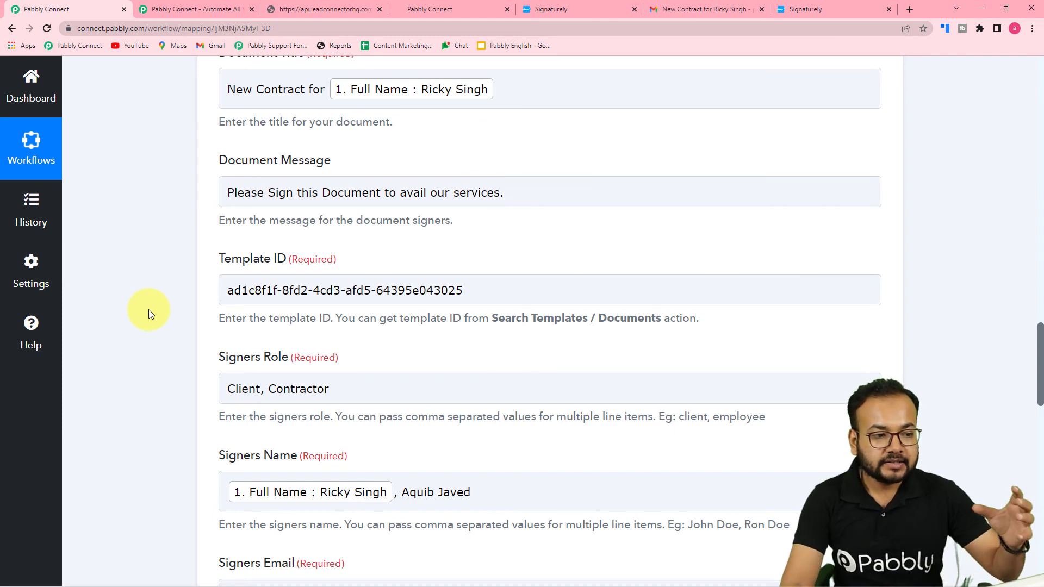
pyautogui.scroll(-1, 299, 349)
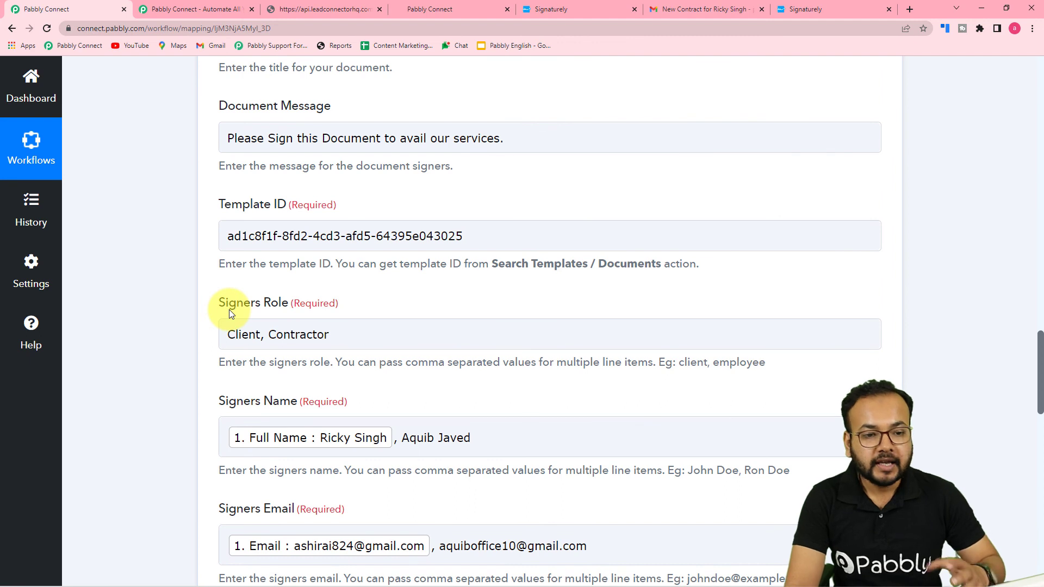